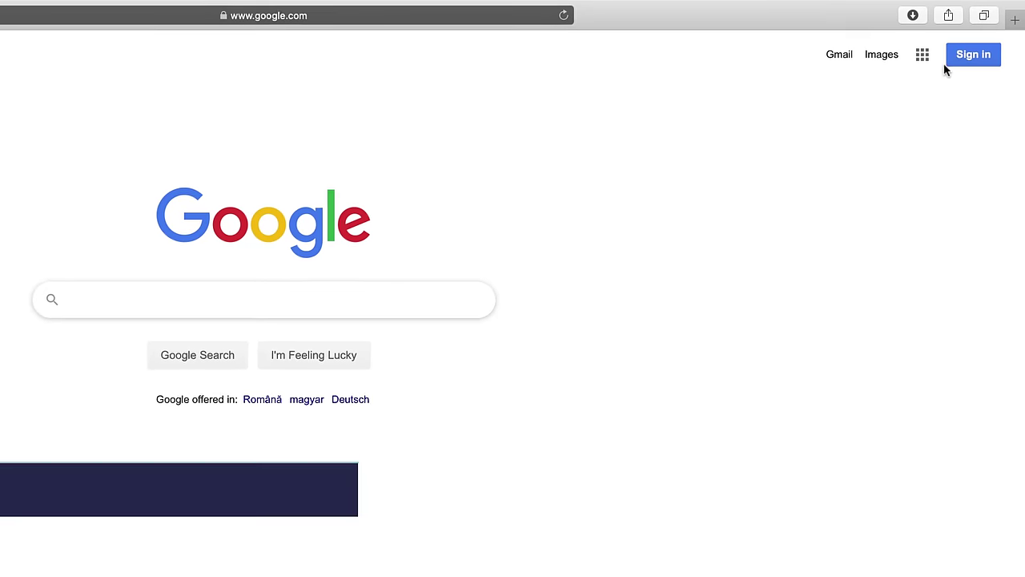
- View the account sign-up options, then open My Drive and show the new Google Slides choices
click(987, 64)
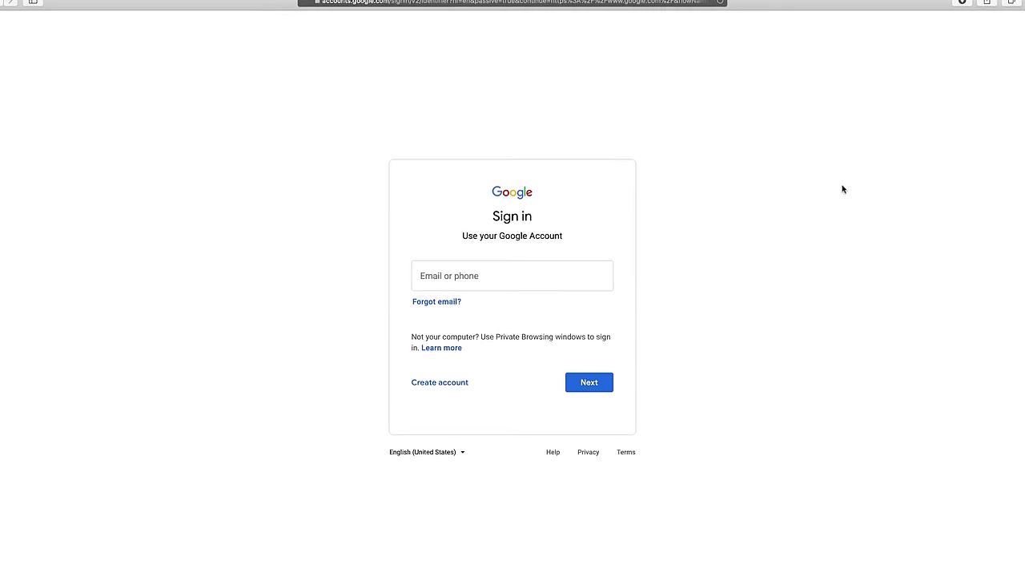
click(448, 385)
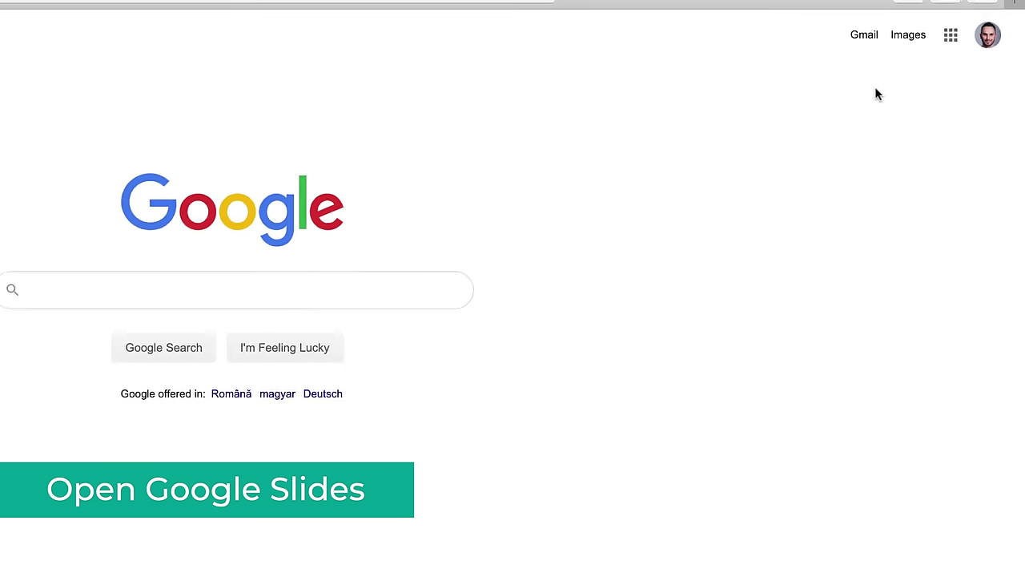
click(319, 6)
text(drive)
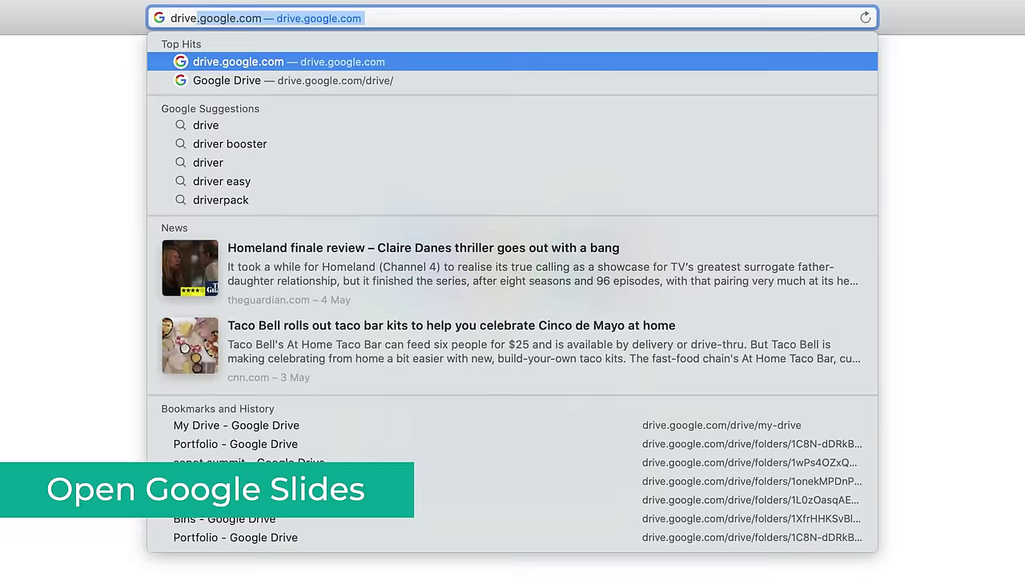
key(Return)
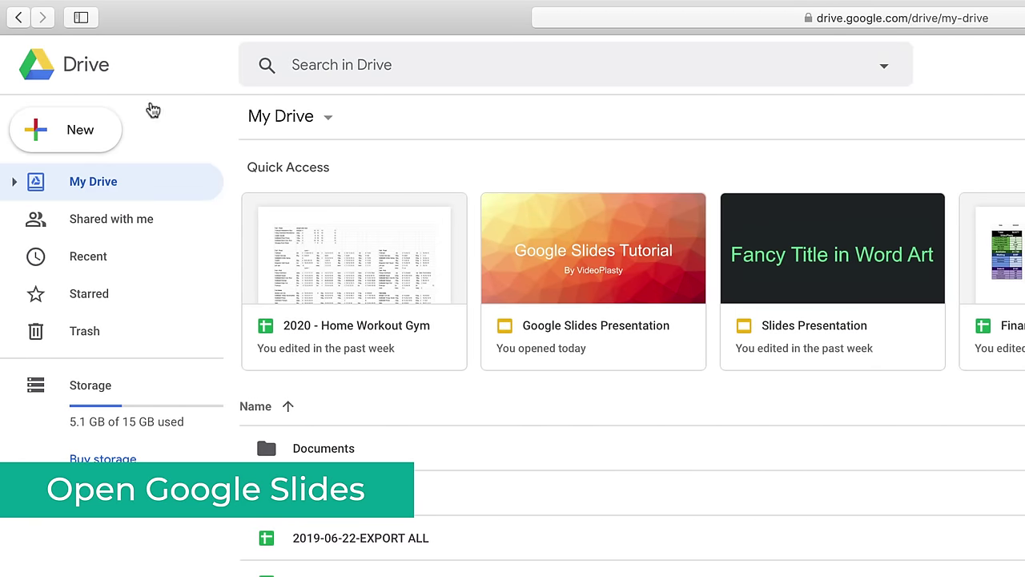
click(36, 130)
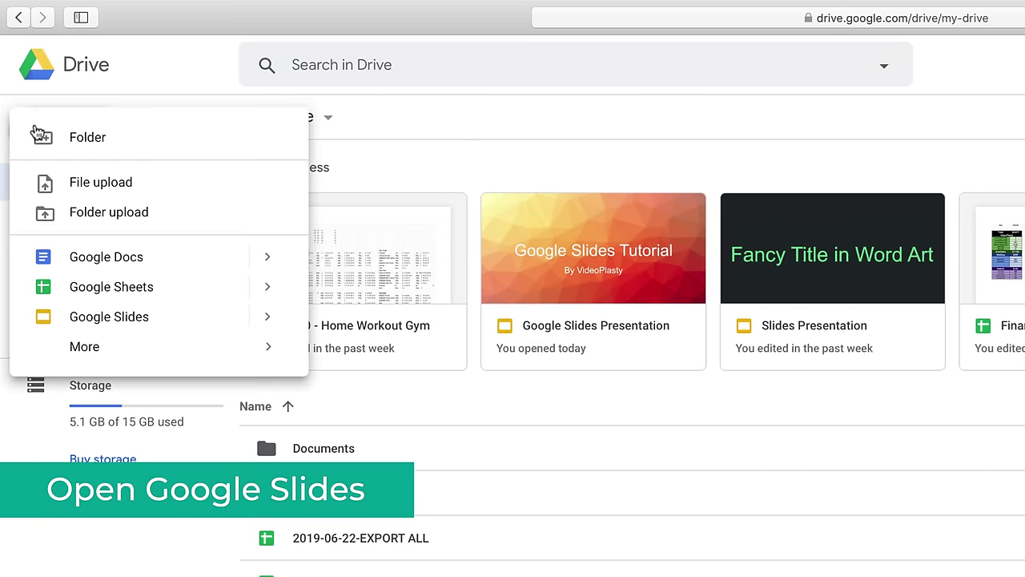
mouse_move(267, 321)
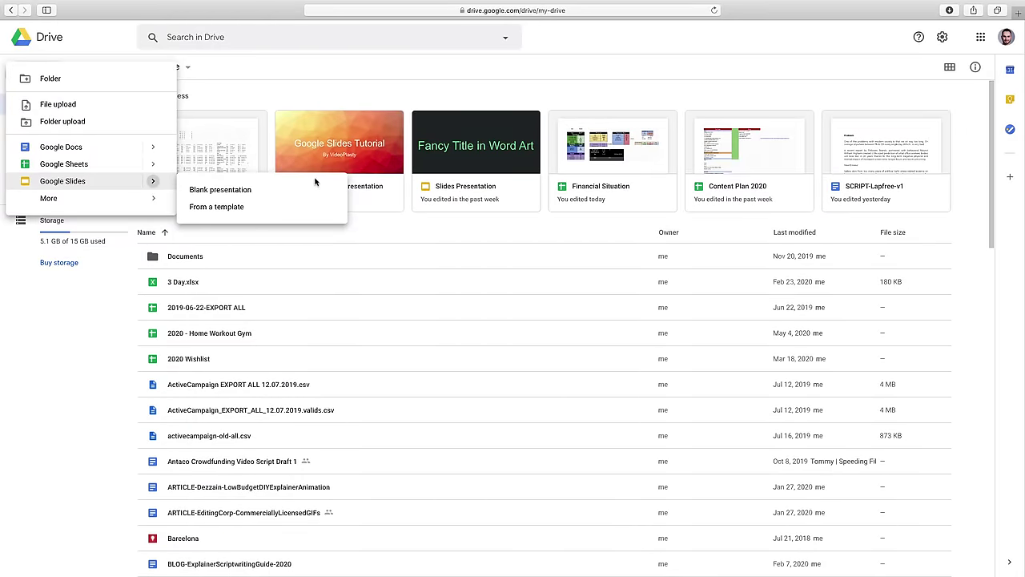
- Go to slides.google.com and filter recent presentations to Not owned by me
click(509, 12)
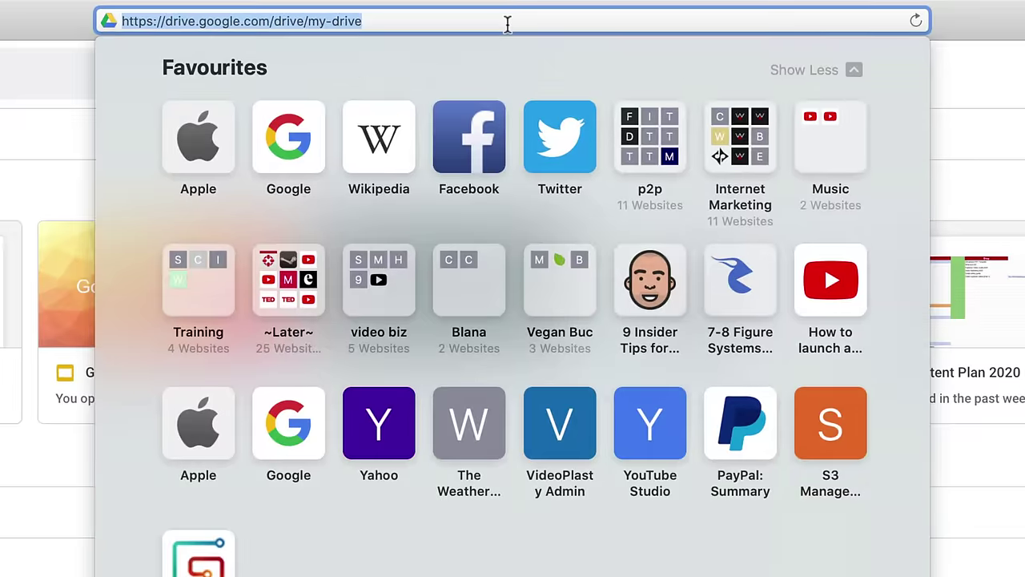
text(slides.goog)
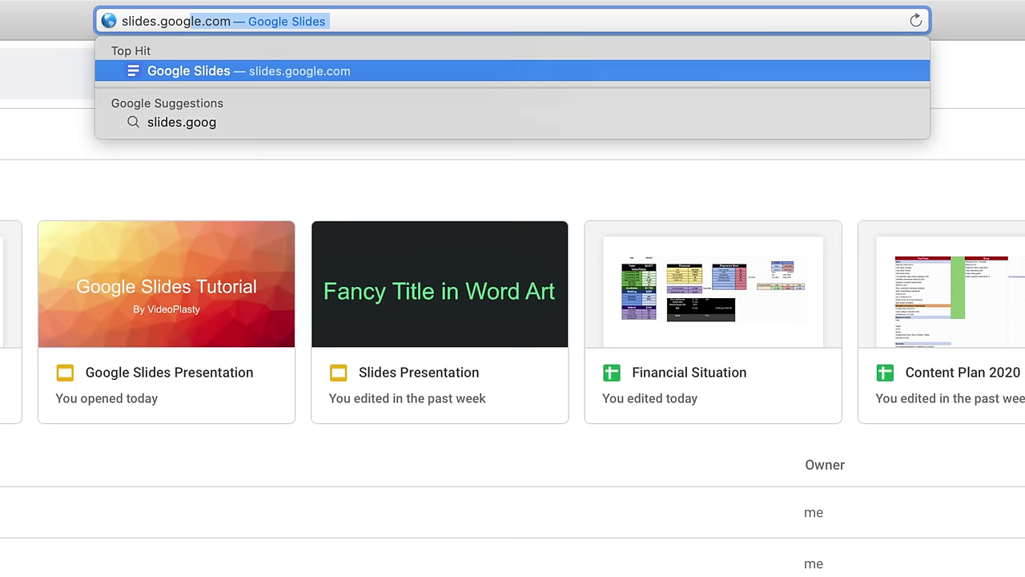
text(le.com)
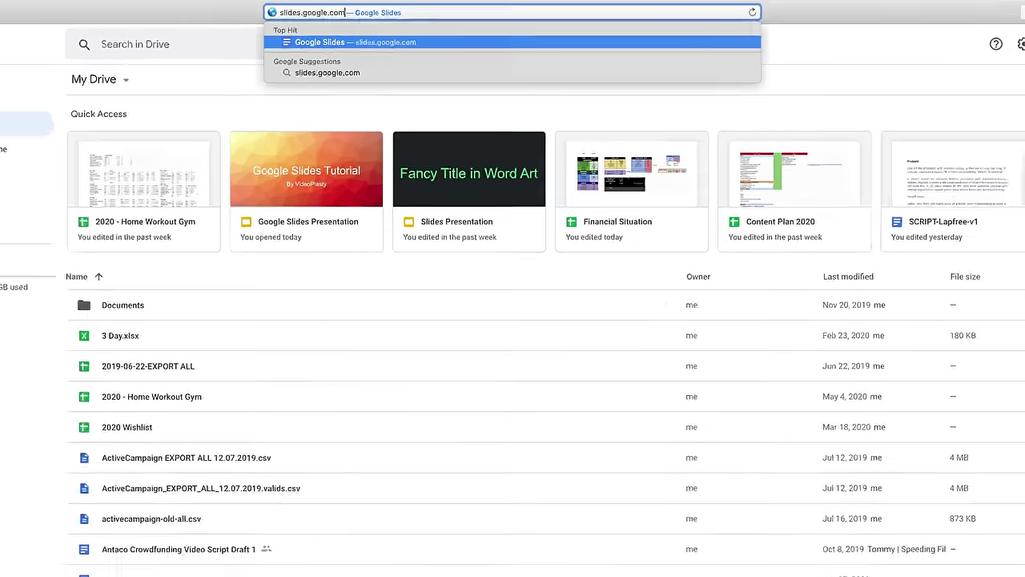
key(Return)
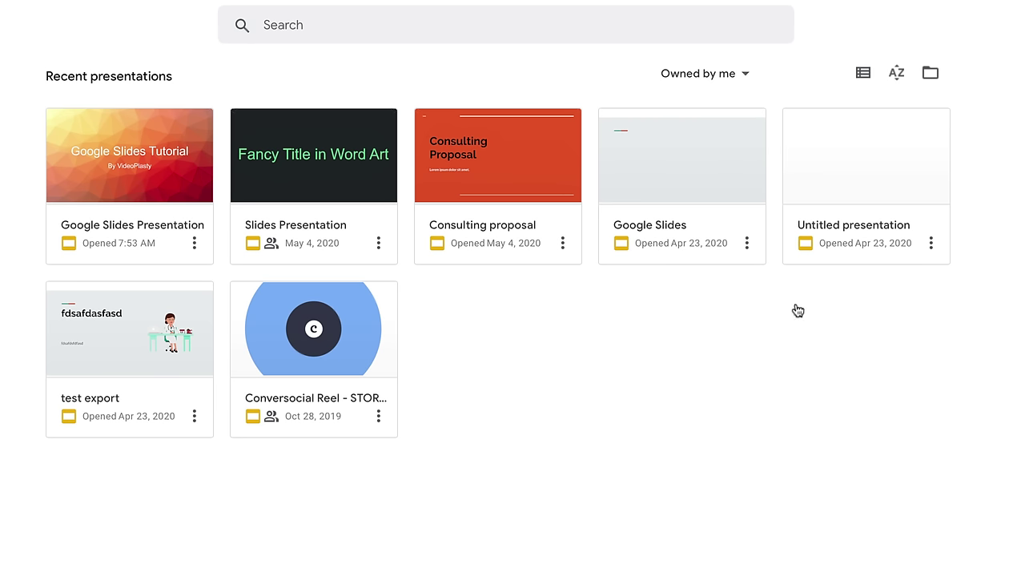
click(748, 77)
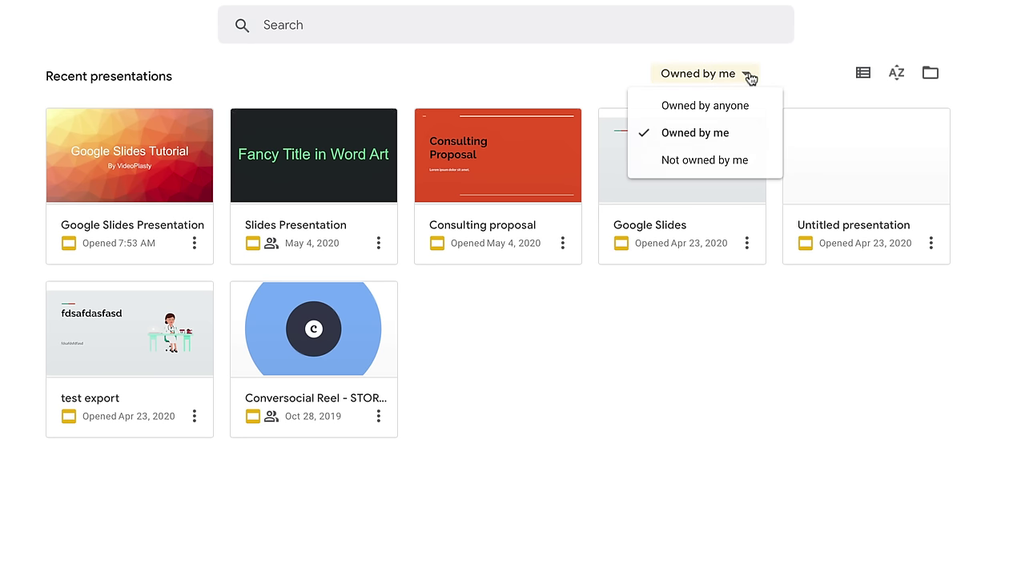
click(760, 161)
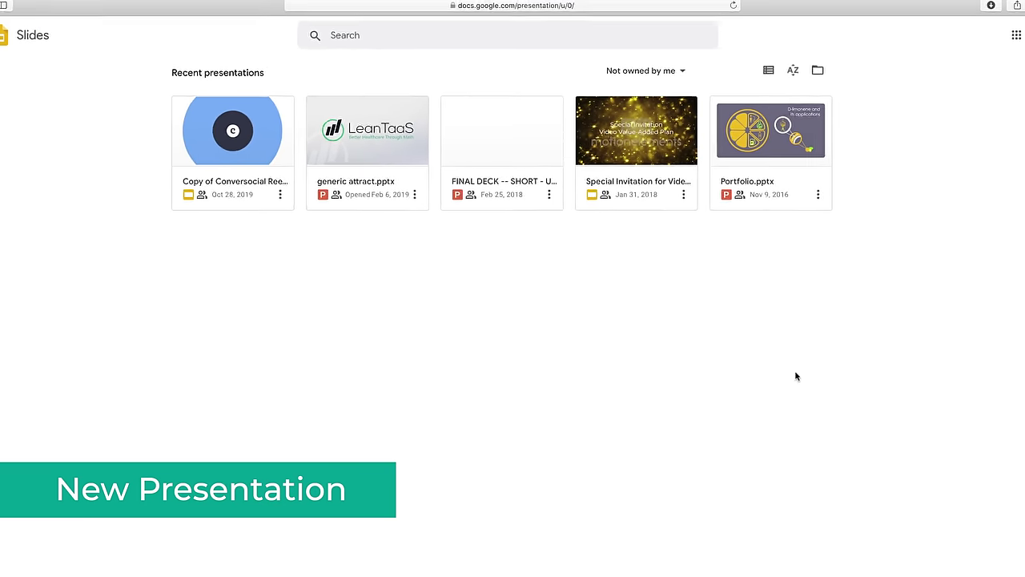
- Scroll through the template gallery's Personal, Work and Education templates, then return to the top
mouse_move(988, 562)
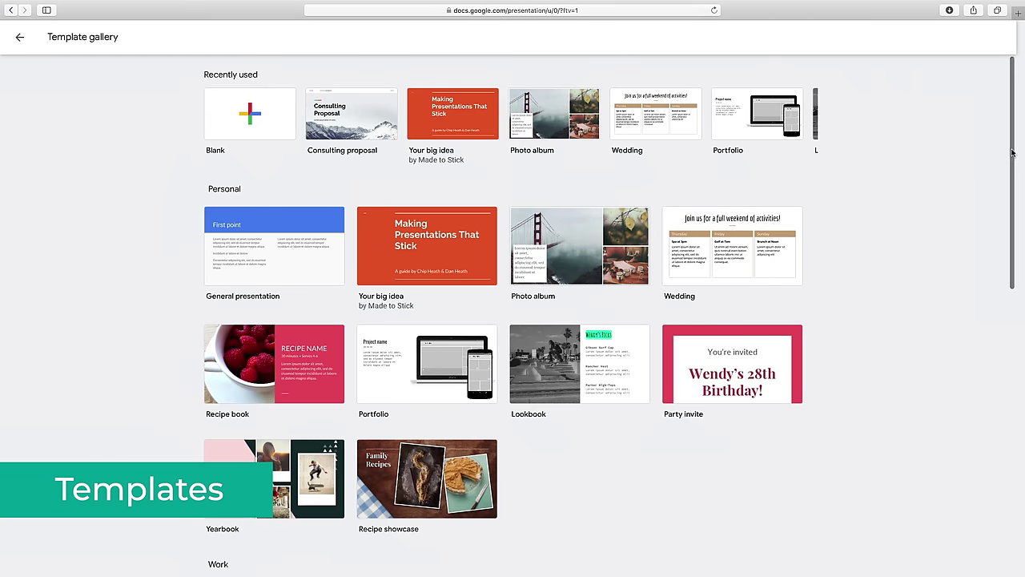
drag(1011, 152, 1016, 234)
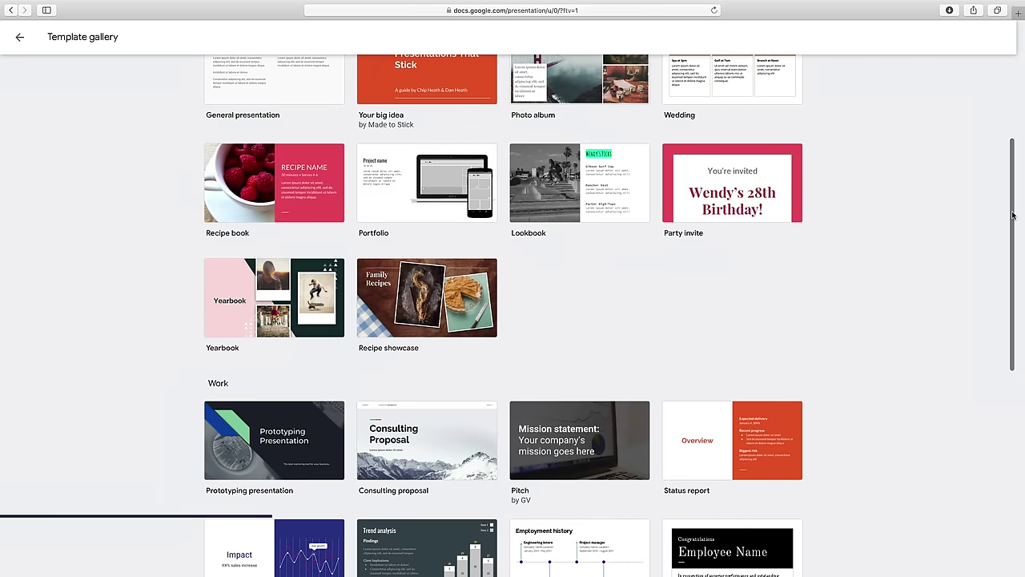
drag(1012, 215, 1013, 471)
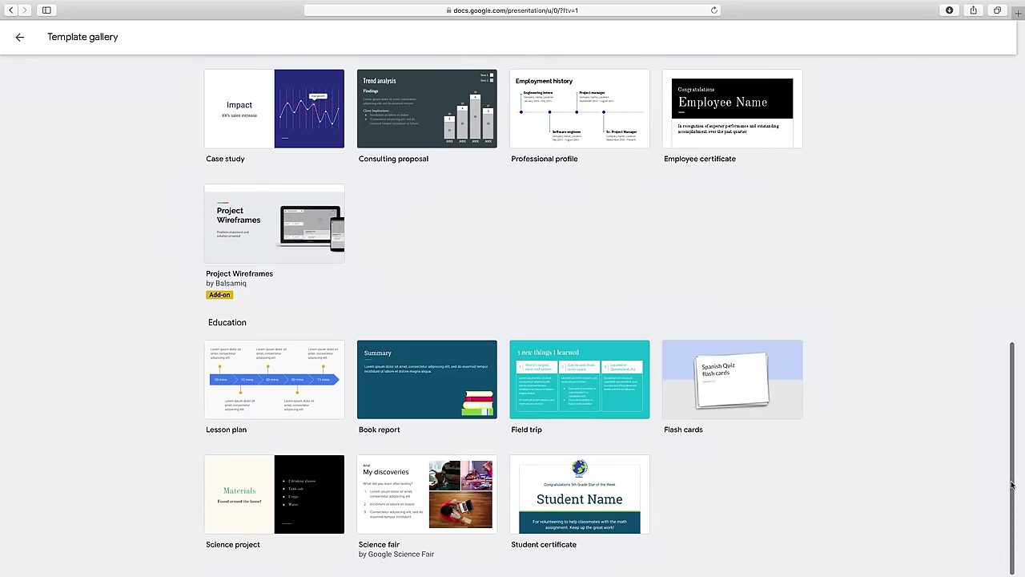
drag(1011, 483, 1006, 145)
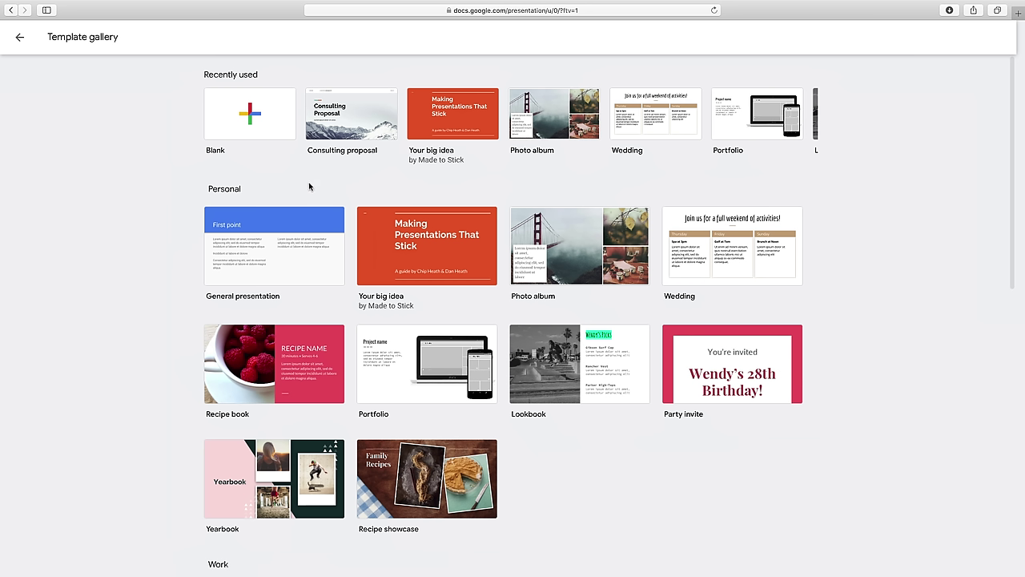
- Create a presentation from the Blank template and select its title slide 1
click(261, 126)
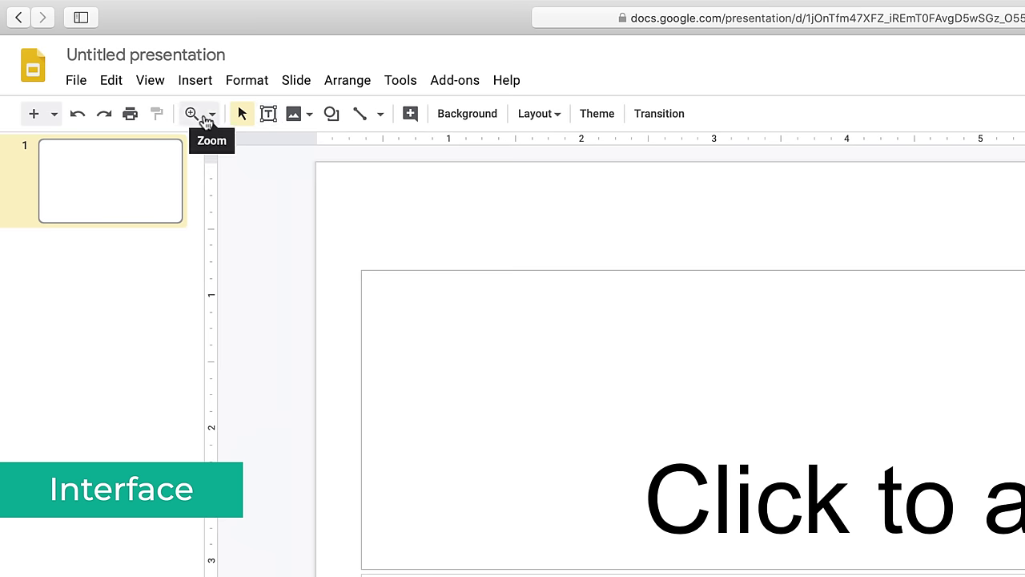
click(90, 184)
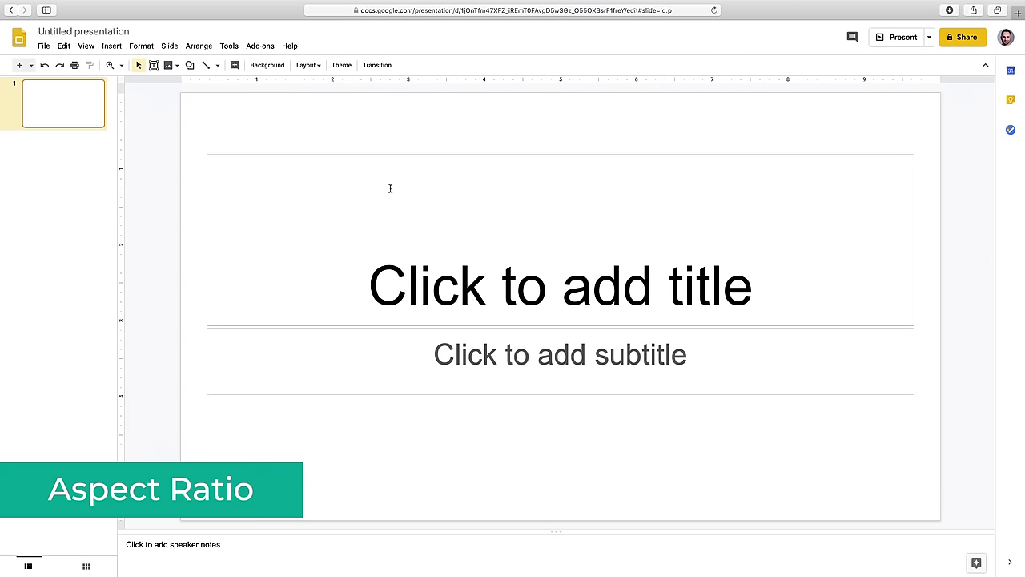
- Change the Page setup slide size to Widescreen 16:9 and apply it
click(44, 46)
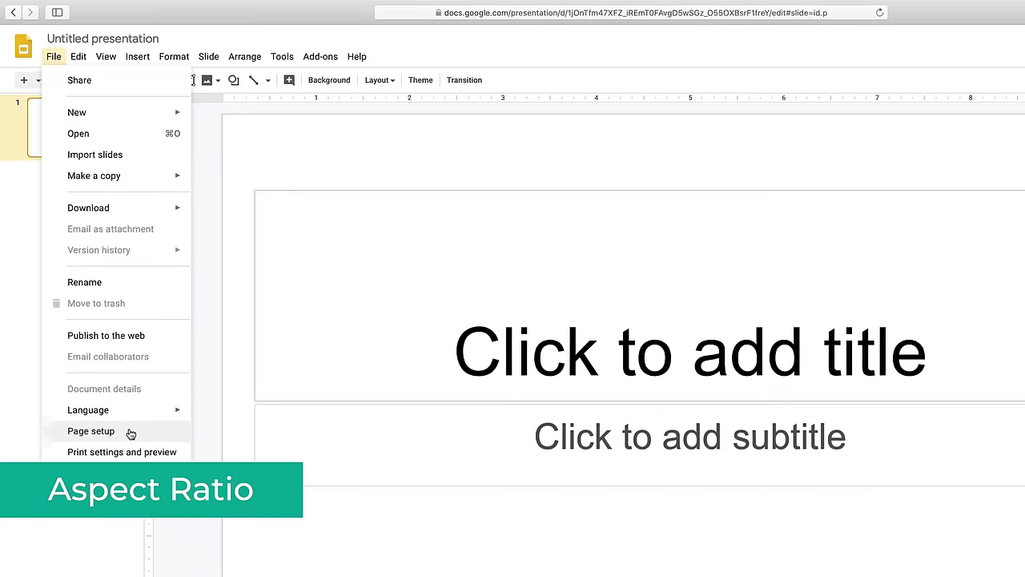
click(128, 436)
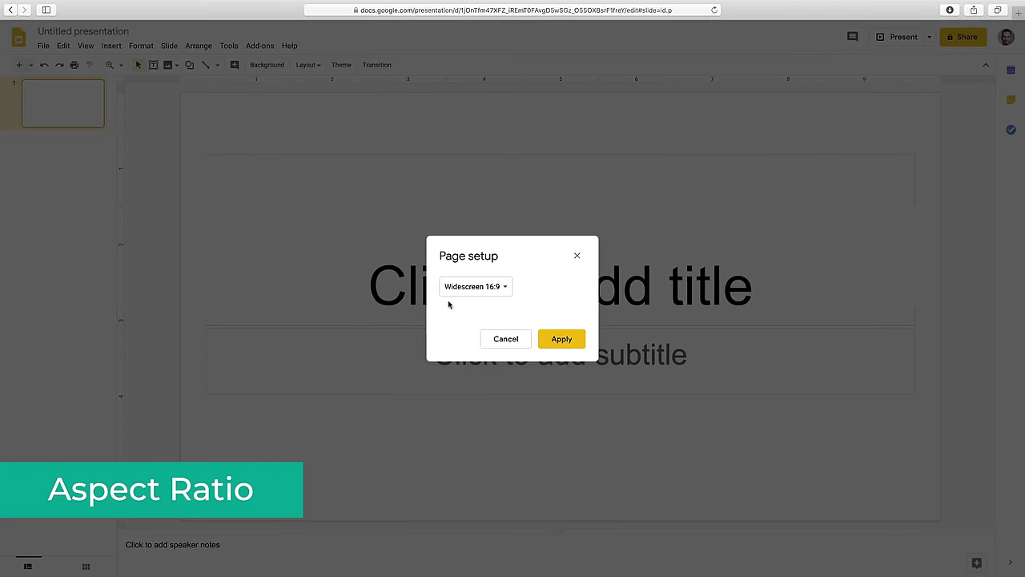
click(505, 288)
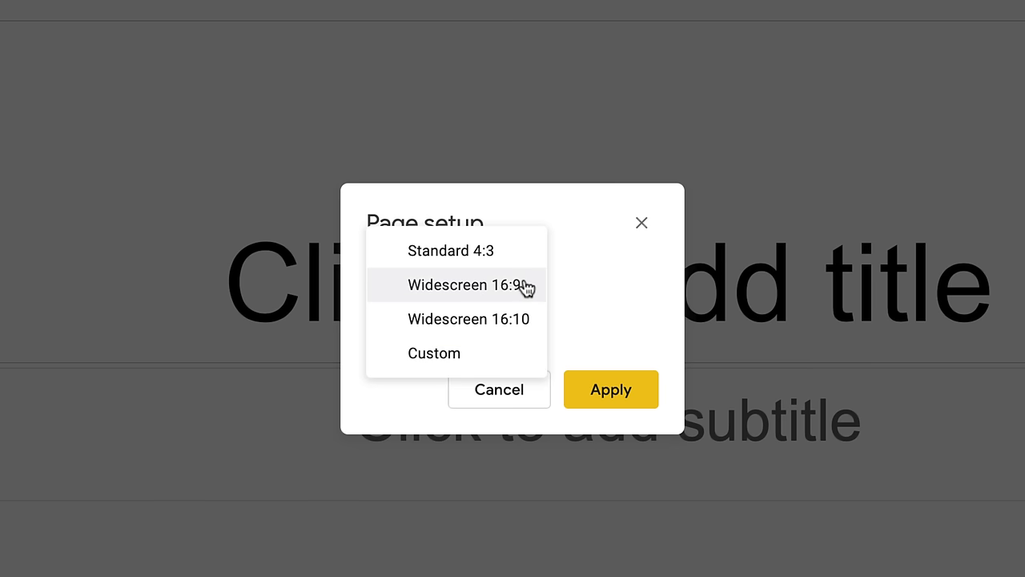
click(525, 287)
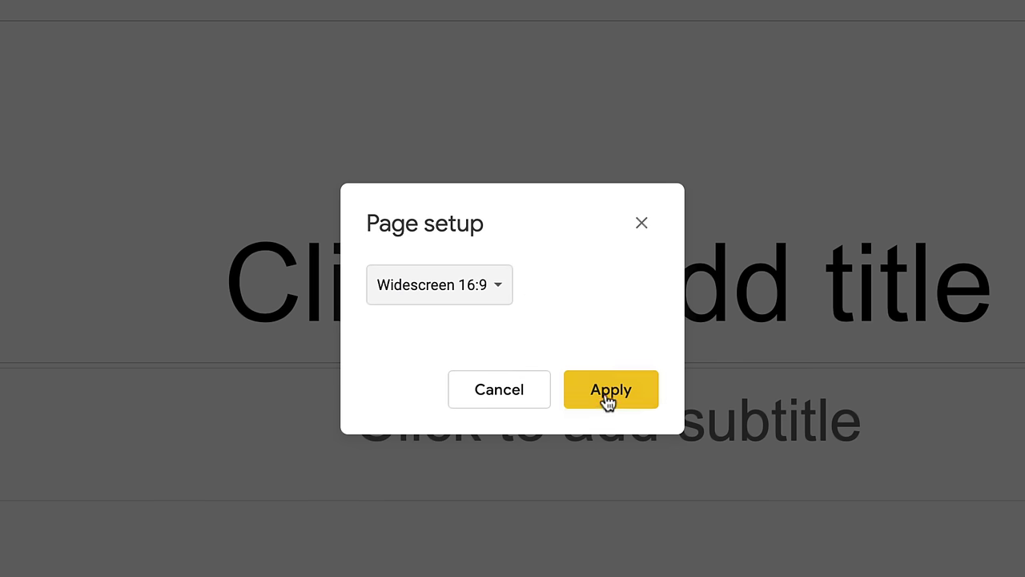
click(607, 394)
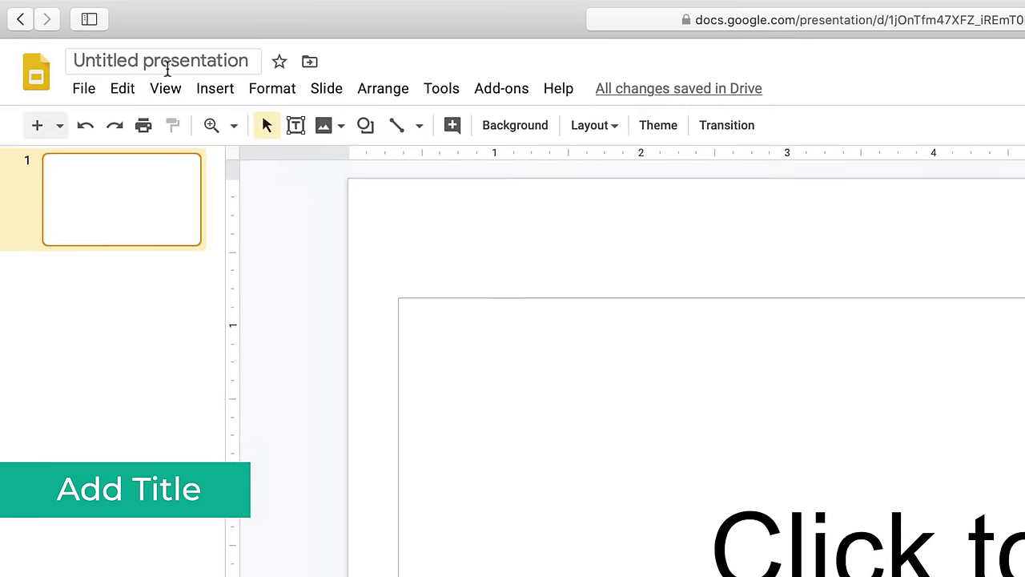
- Rename the file 'Google Slides Tutorial', title slide 1 the same, subtitle 'By VideoPlasty'
click(227, 64)
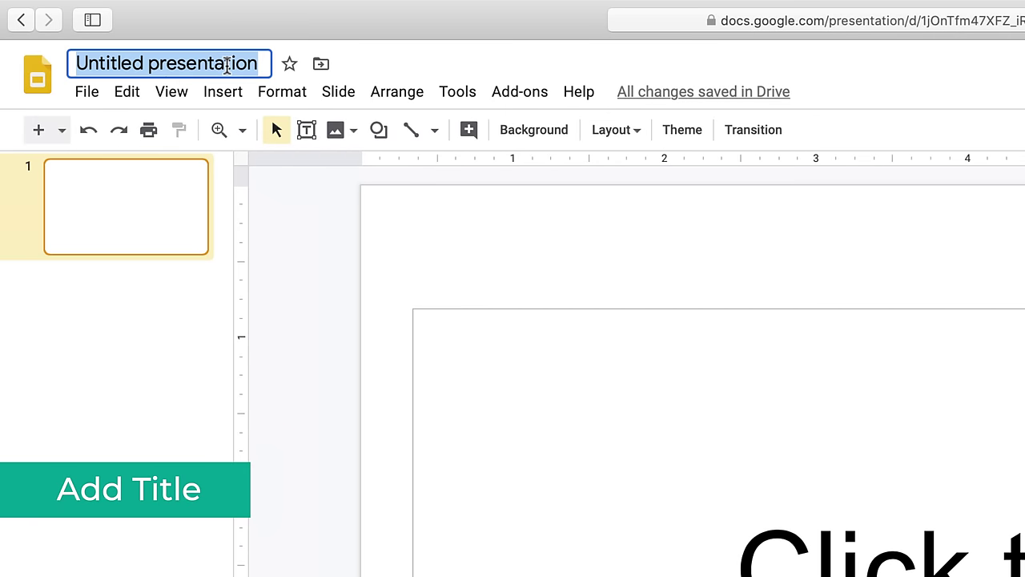
text(Google Slides Tuto)
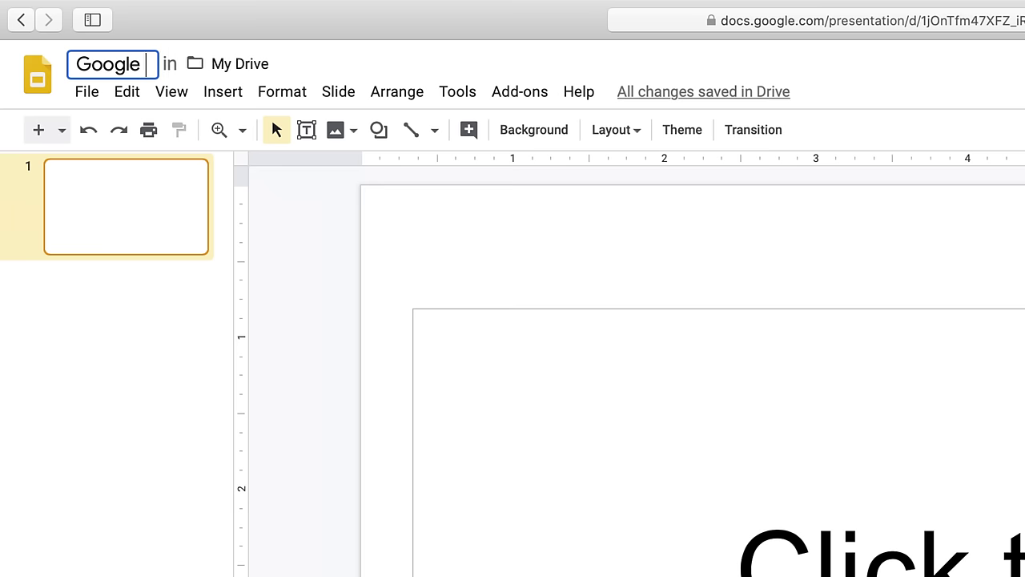
text(rial)
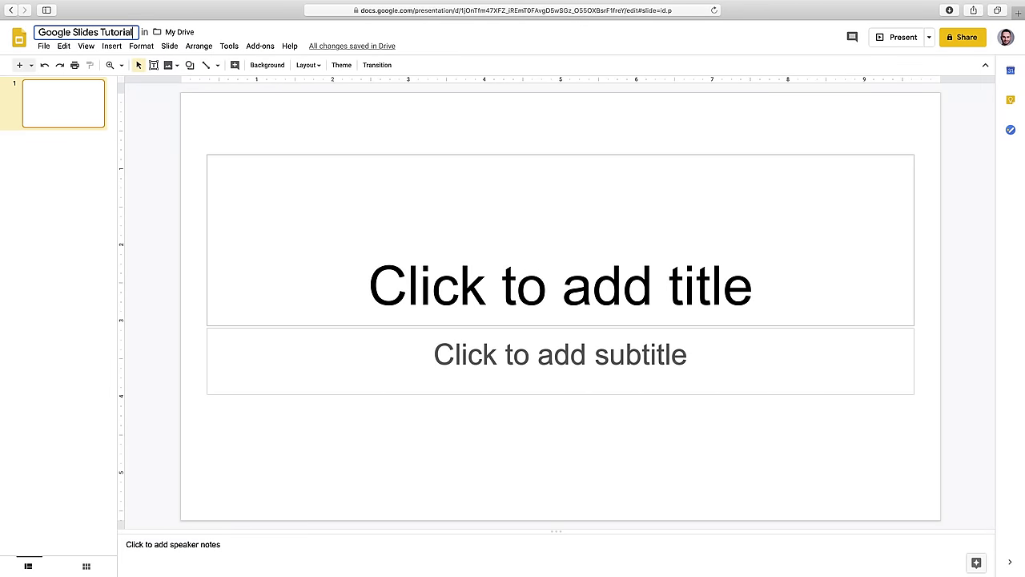
click(457, 253)
text(Google )
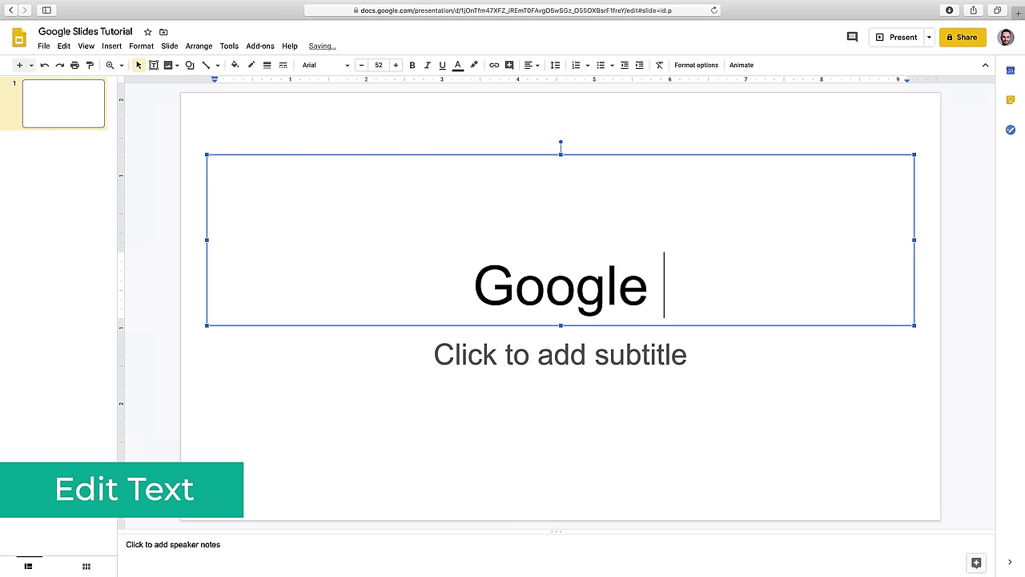
text(Slides Tutorial)
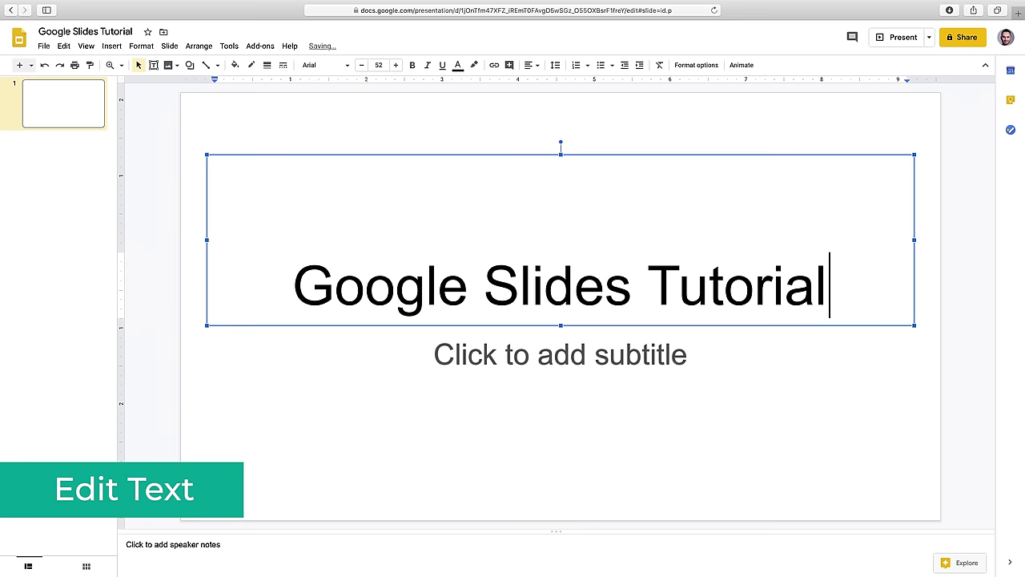
click(546, 359)
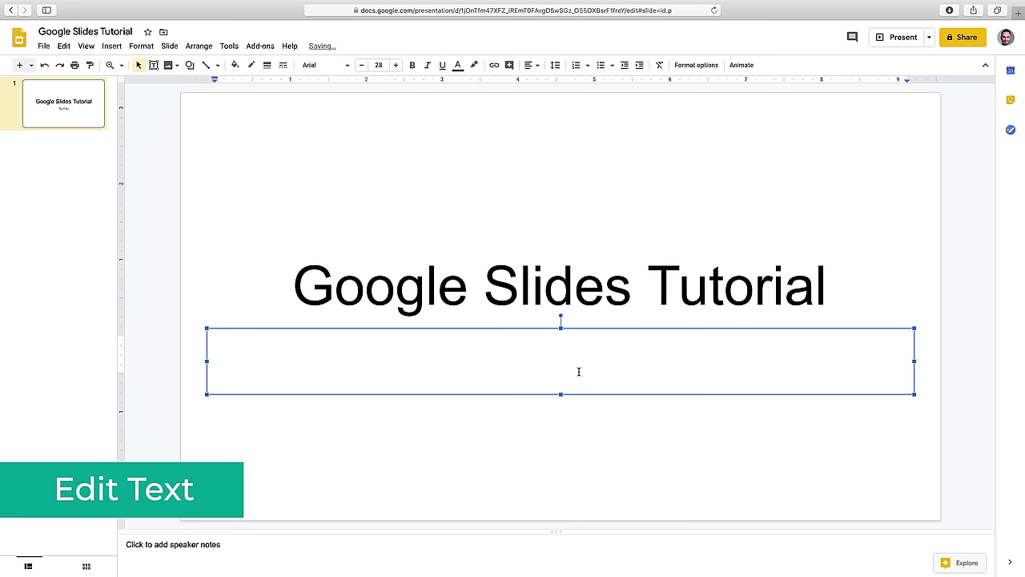
text(By VideoPlasty)
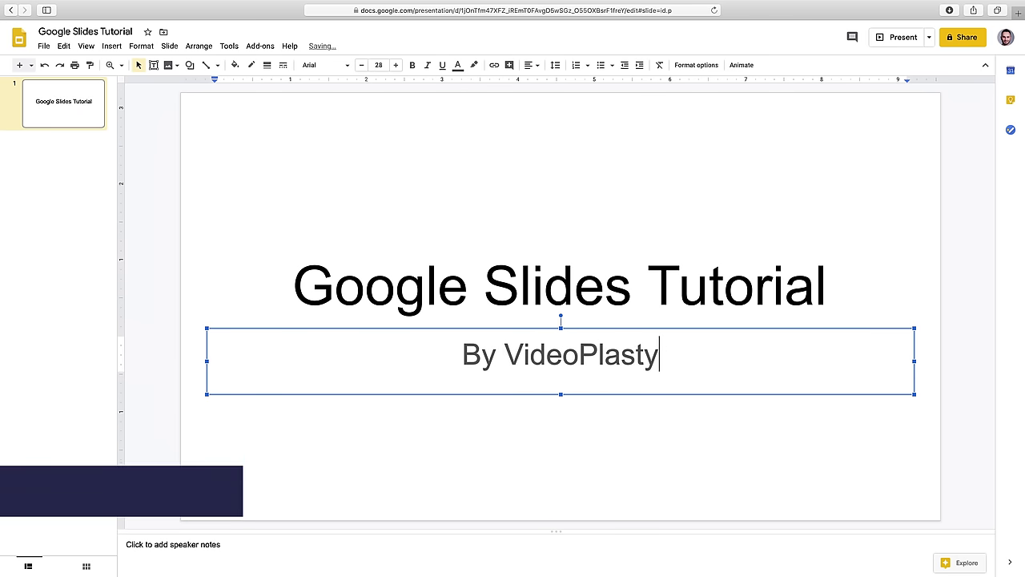
click(725, 287)
drag(828, 285, 293, 286)
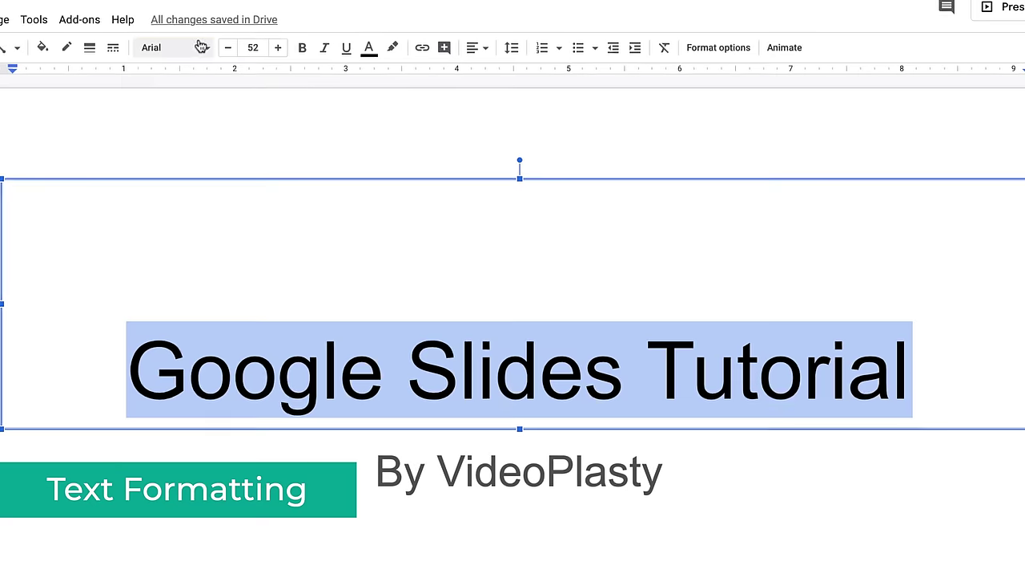
click(323, 61)
mouse_move(344, 133)
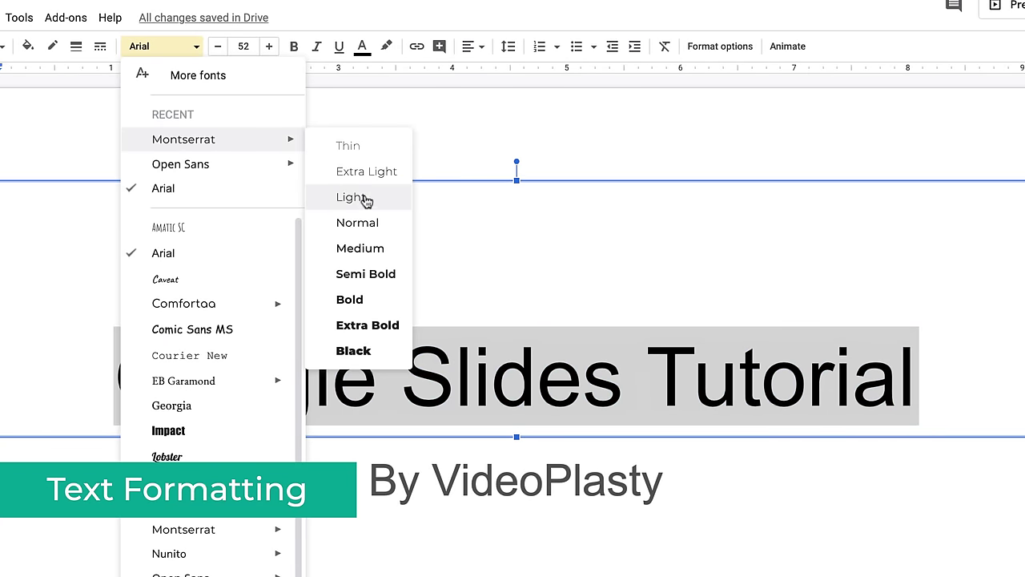
click(341, 298)
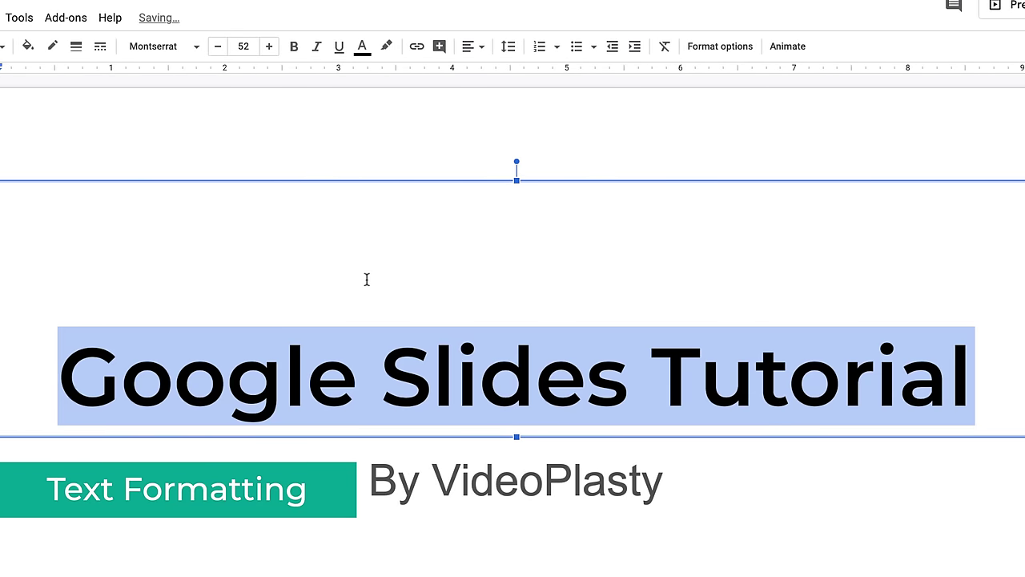
click(269, 46)
click(269, 46)
click(270, 46)
click(217, 46)
click(217, 46)
click(217, 47)
click(217, 46)
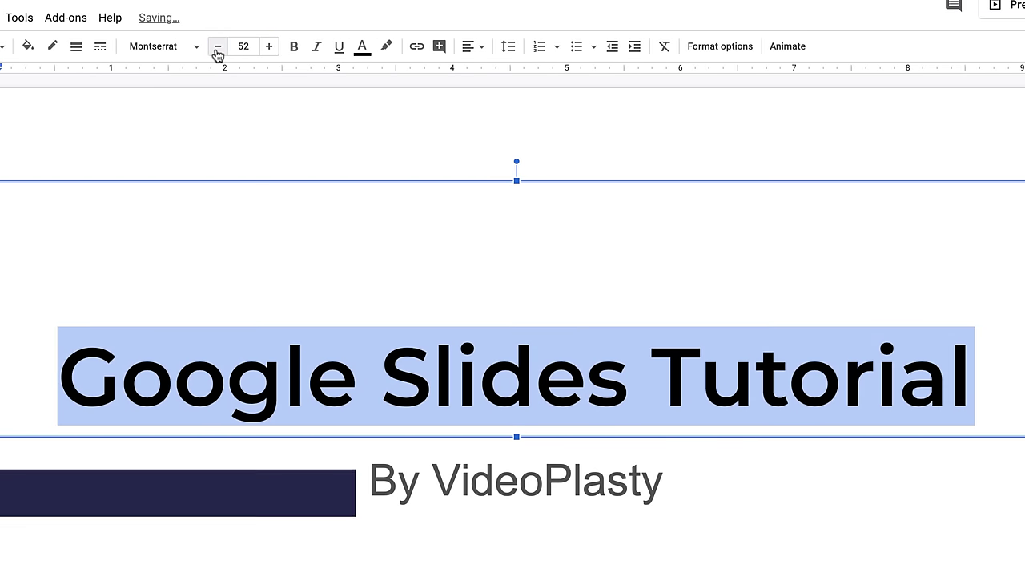
click(293, 48)
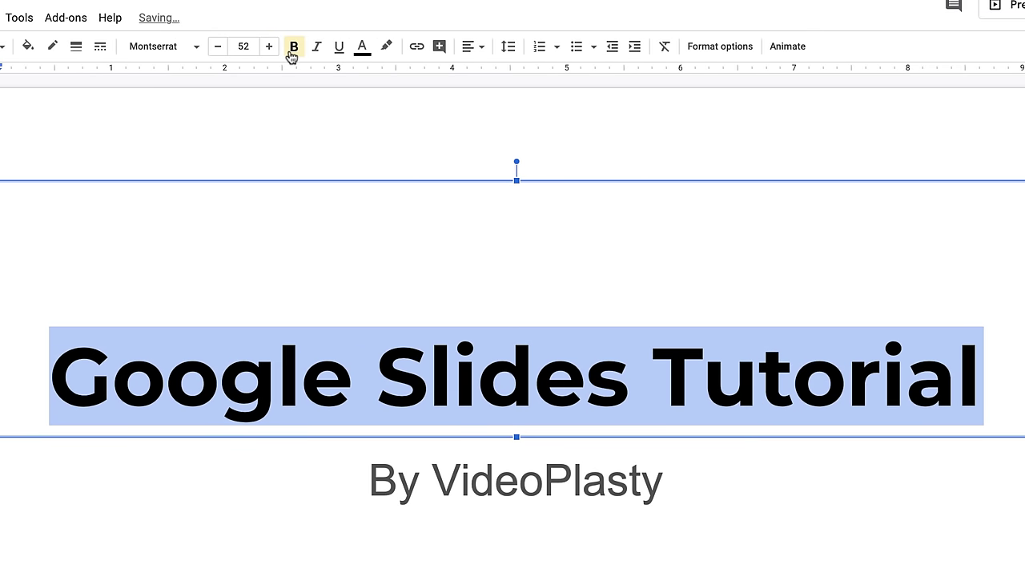
click(317, 50)
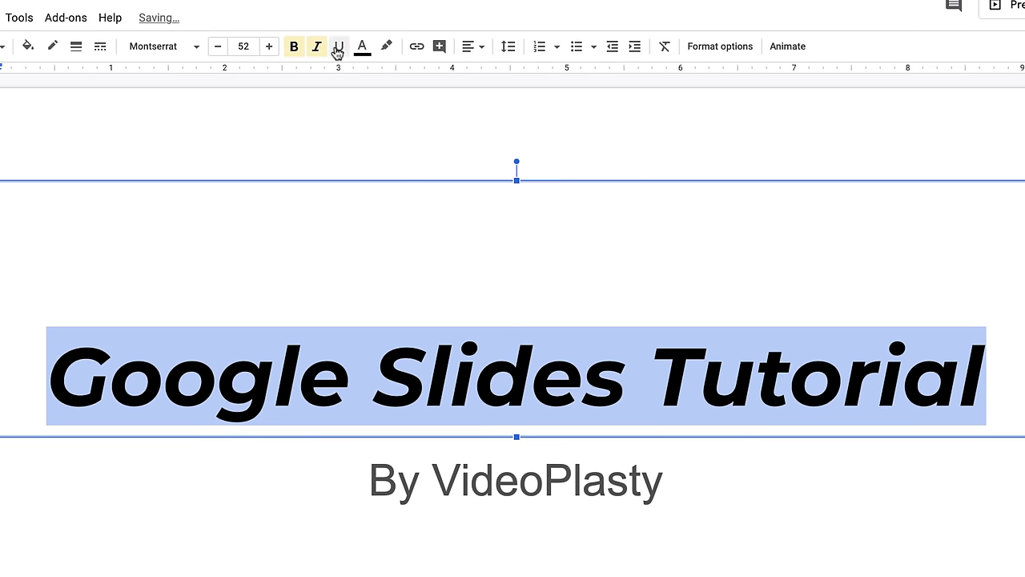
click(337, 51)
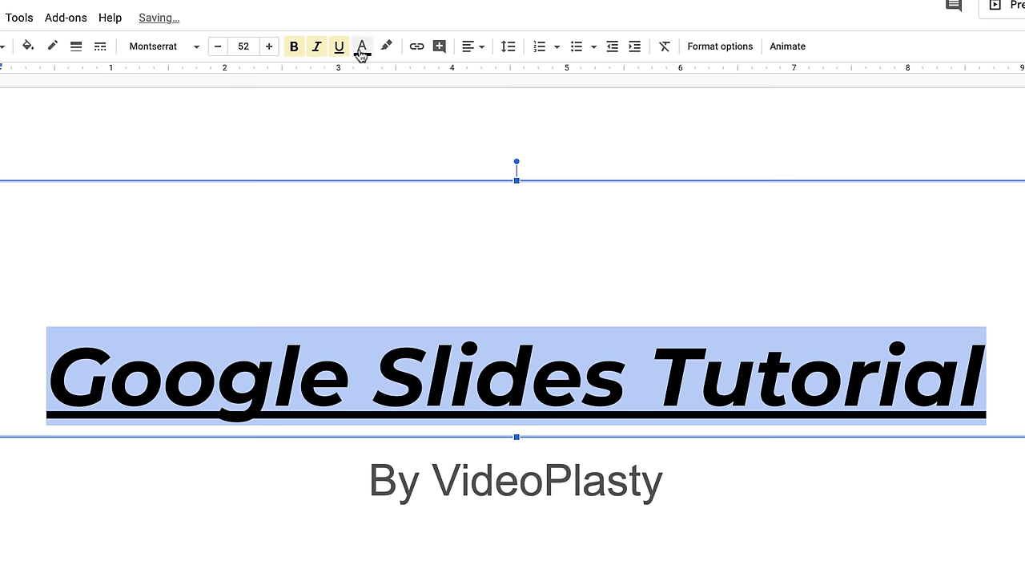
click(362, 50)
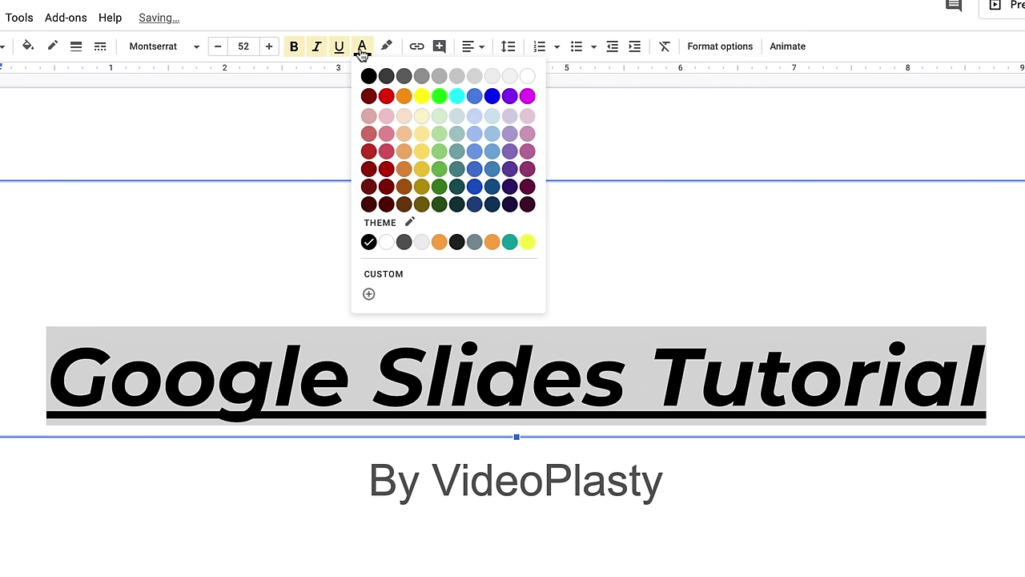
click(371, 156)
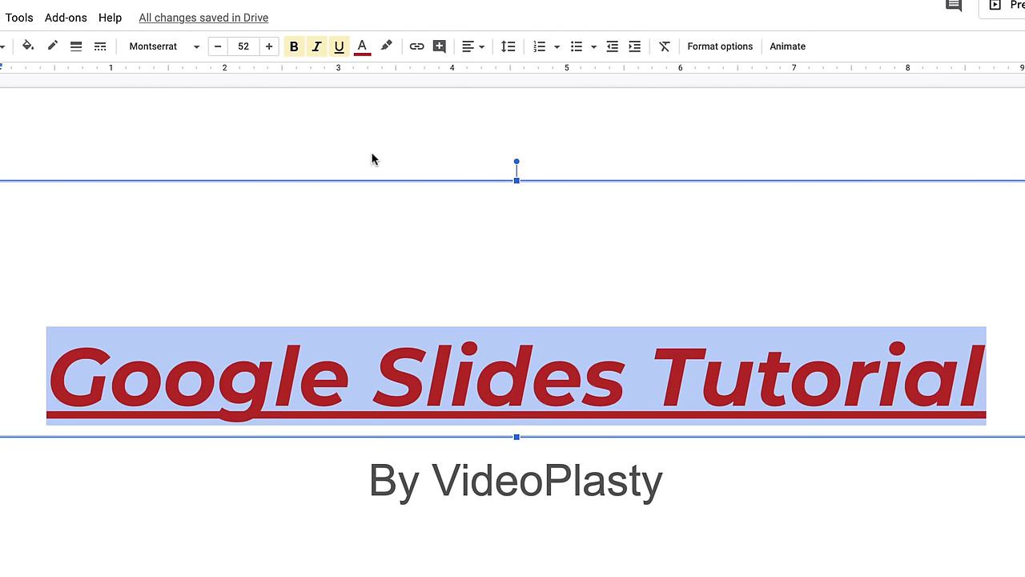
click(480, 48)
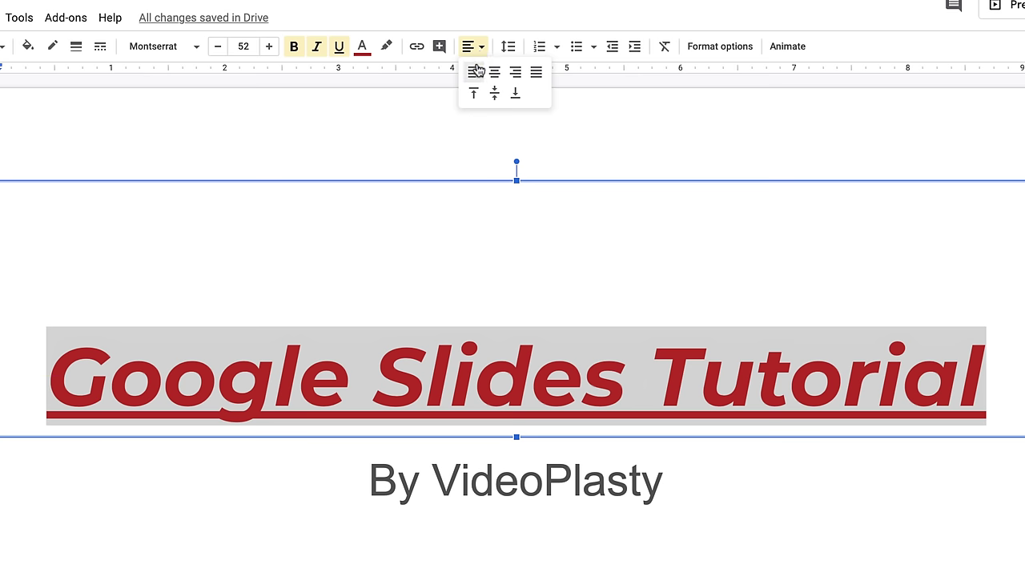
click(559, 48)
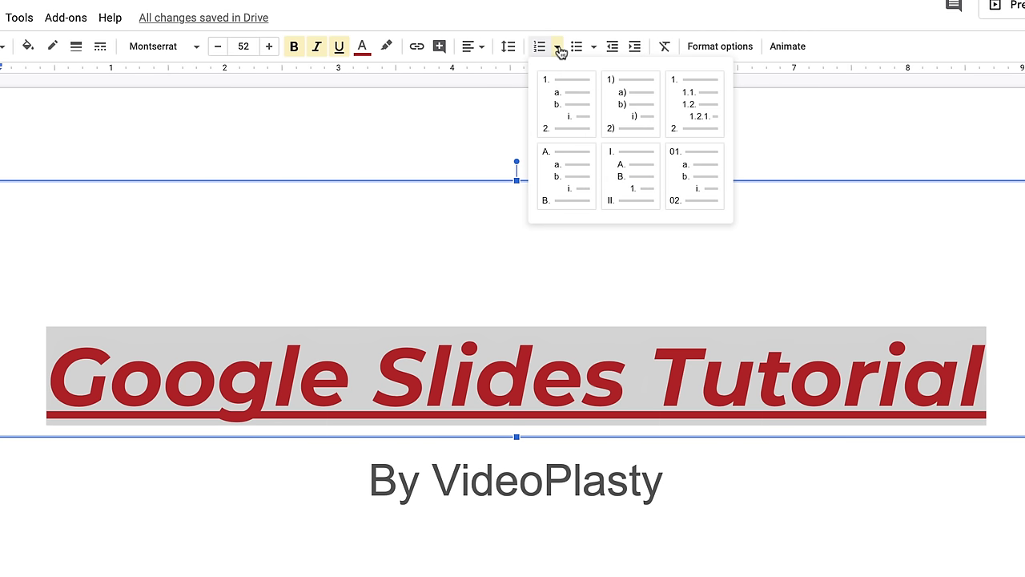
click(592, 48)
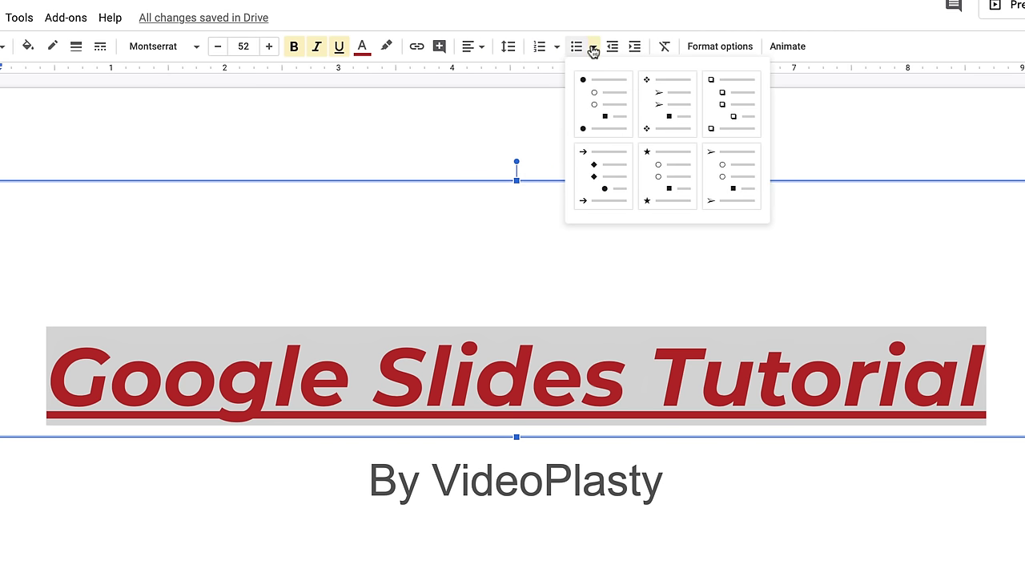
click(619, 23)
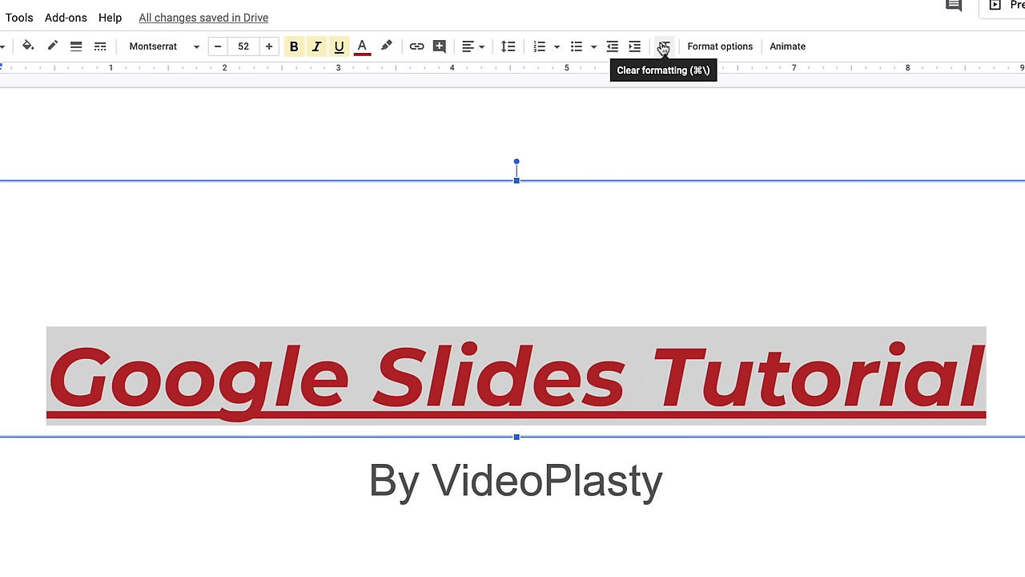
click(661, 48)
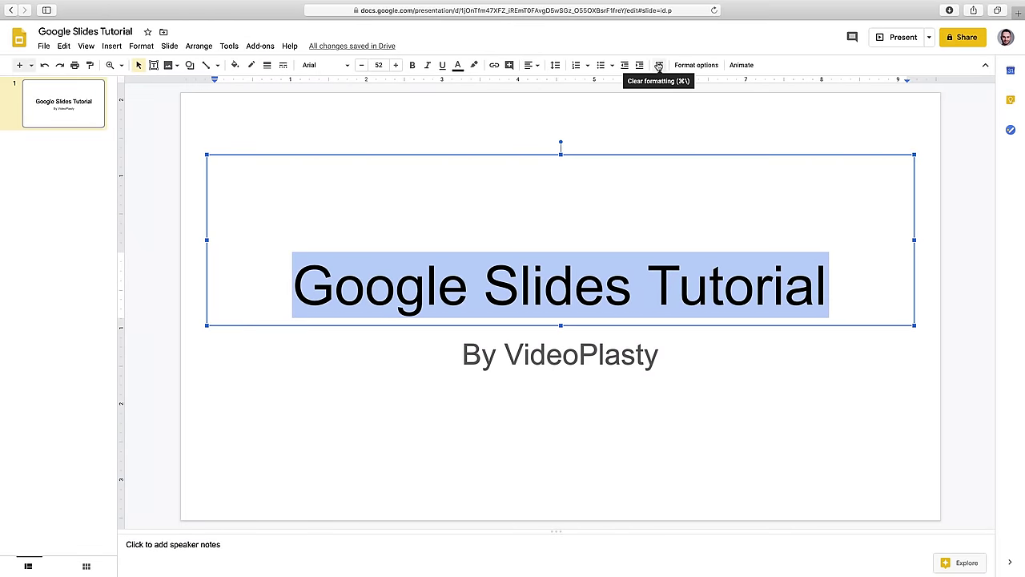
click(581, 124)
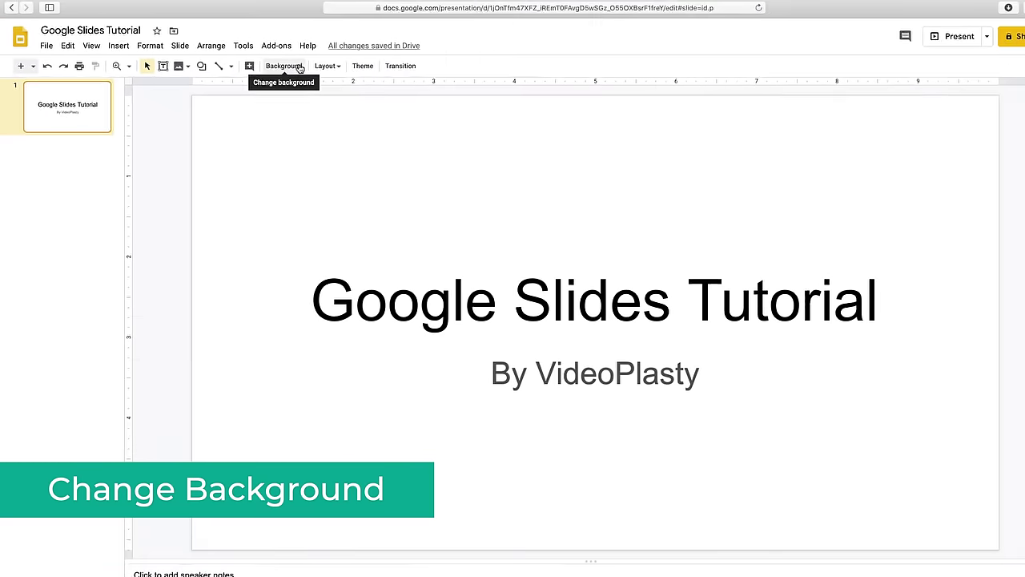
- Try a dark red background, then a custom deep teal from hex abc123 adjusted with sliders
click(298, 68)
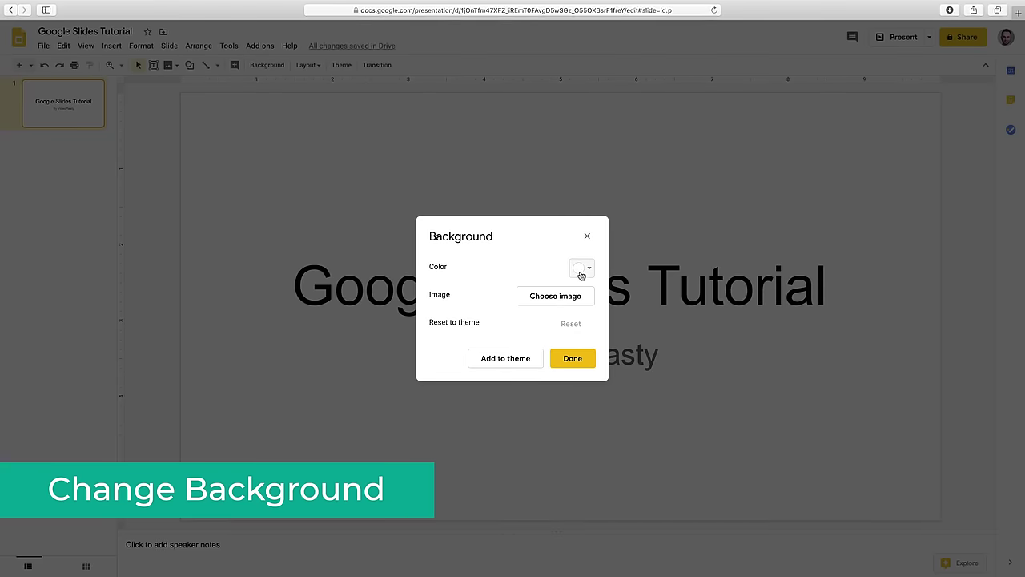
click(582, 269)
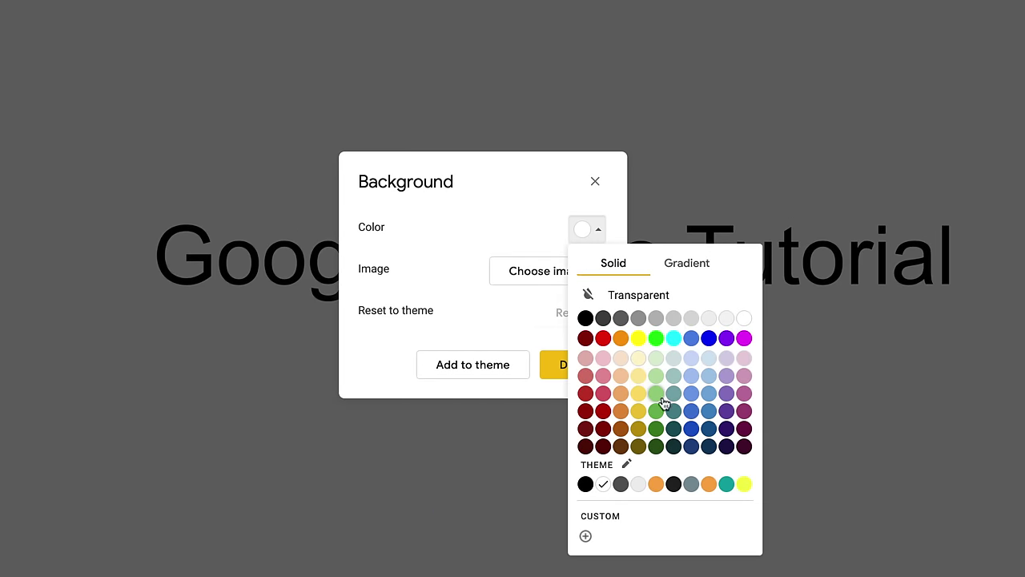
click(585, 394)
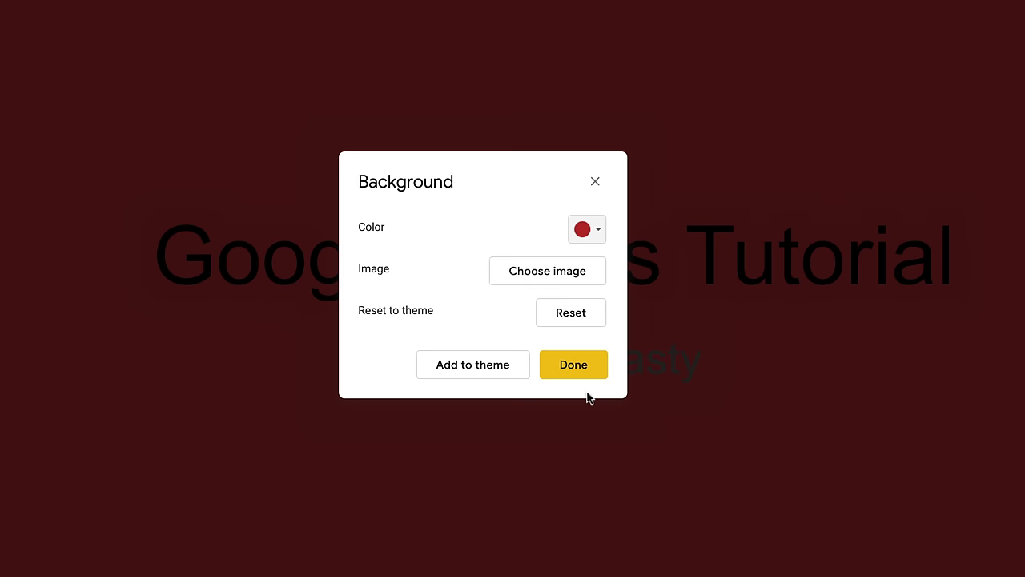
click(585, 232)
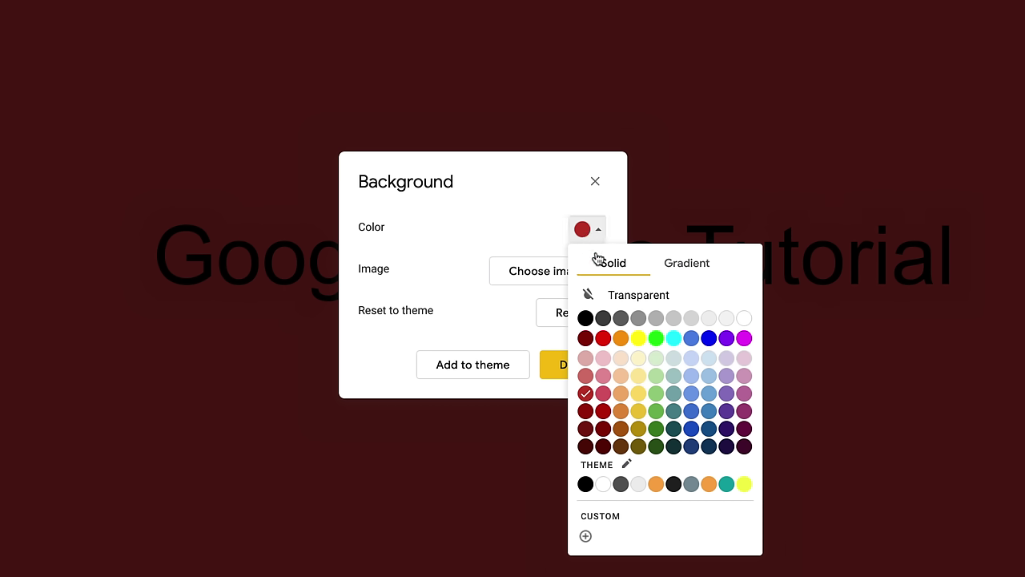
click(615, 517)
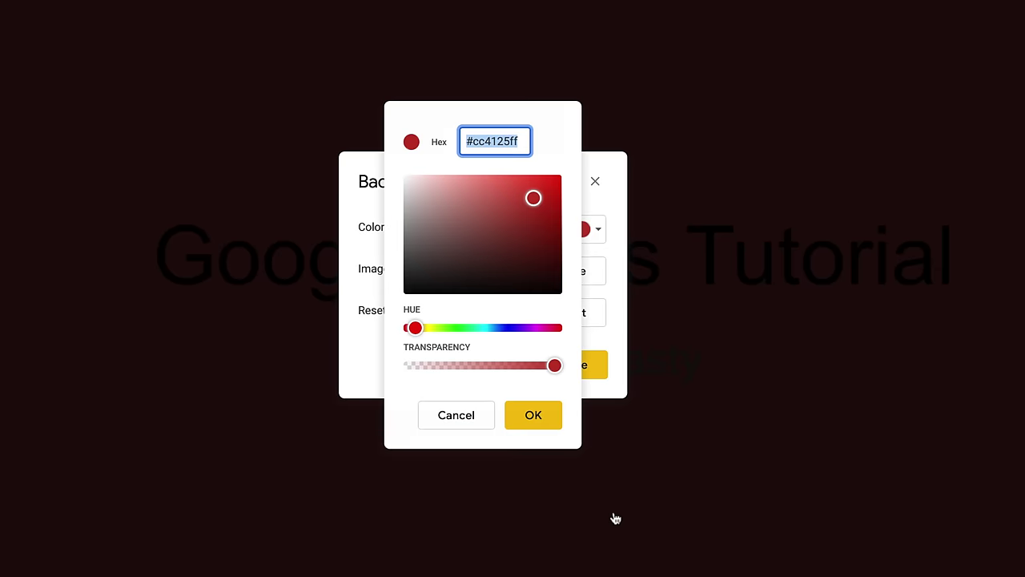
text(abc123)
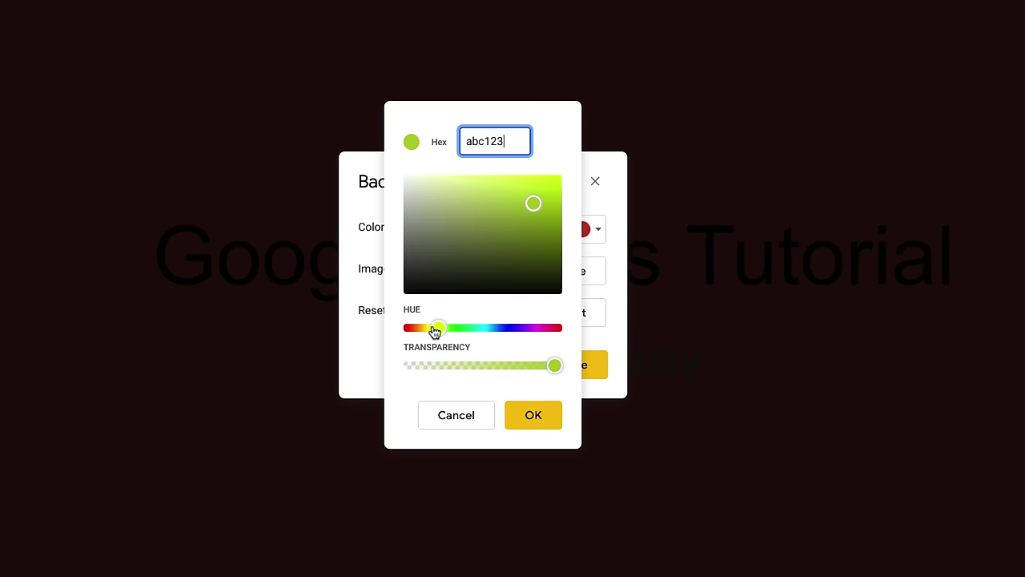
drag(435, 330, 489, 329)
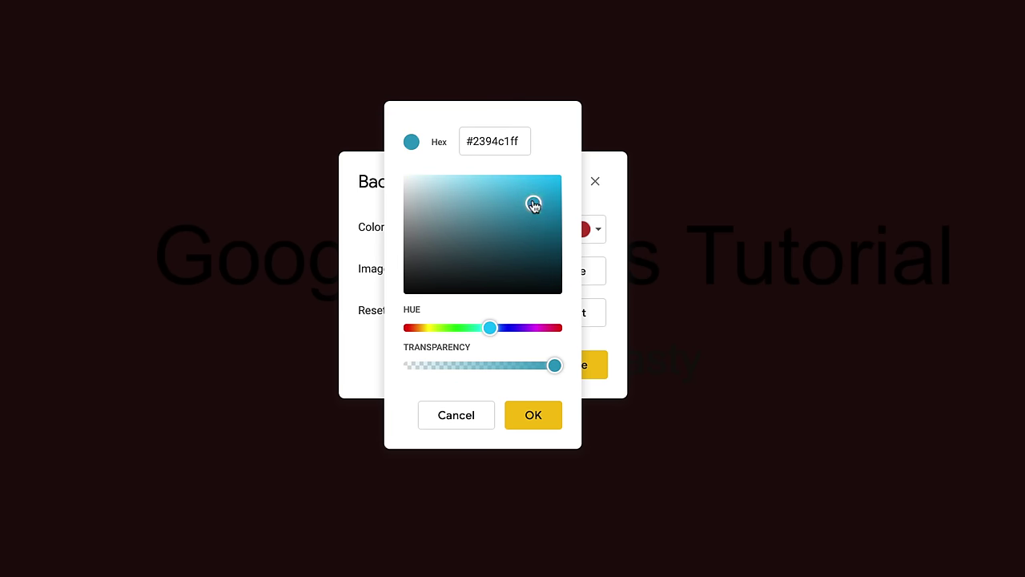
drag(533, 204, 518, 234)
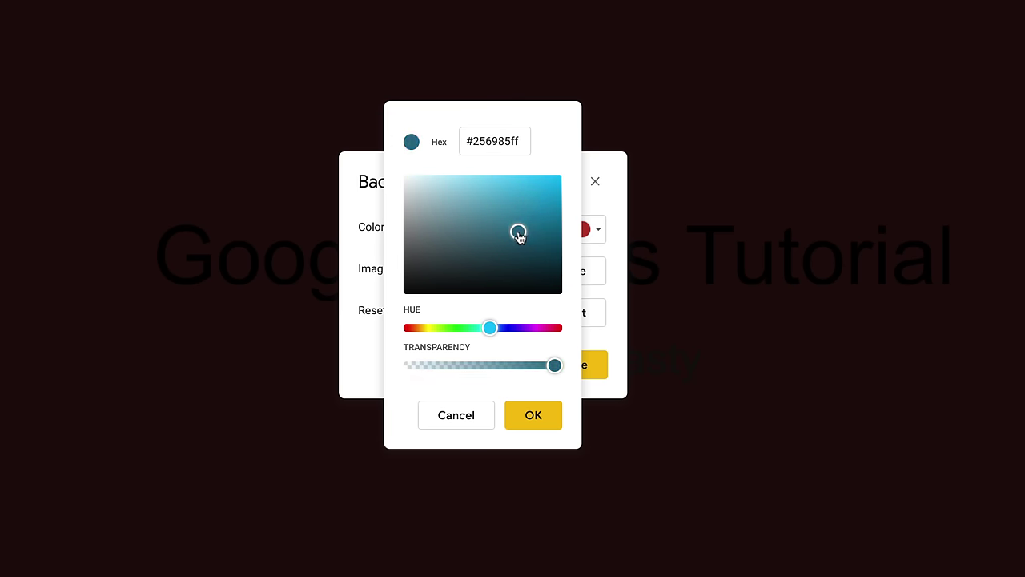
click(535, 417)
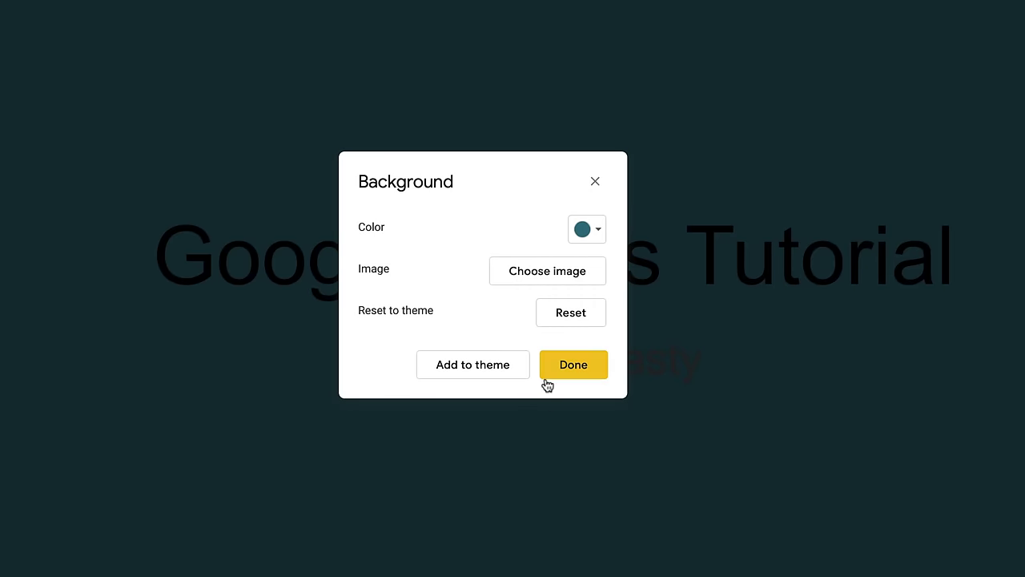
- Switch the slide background to a light green gradient and close the Background dialog
click(594, 232)
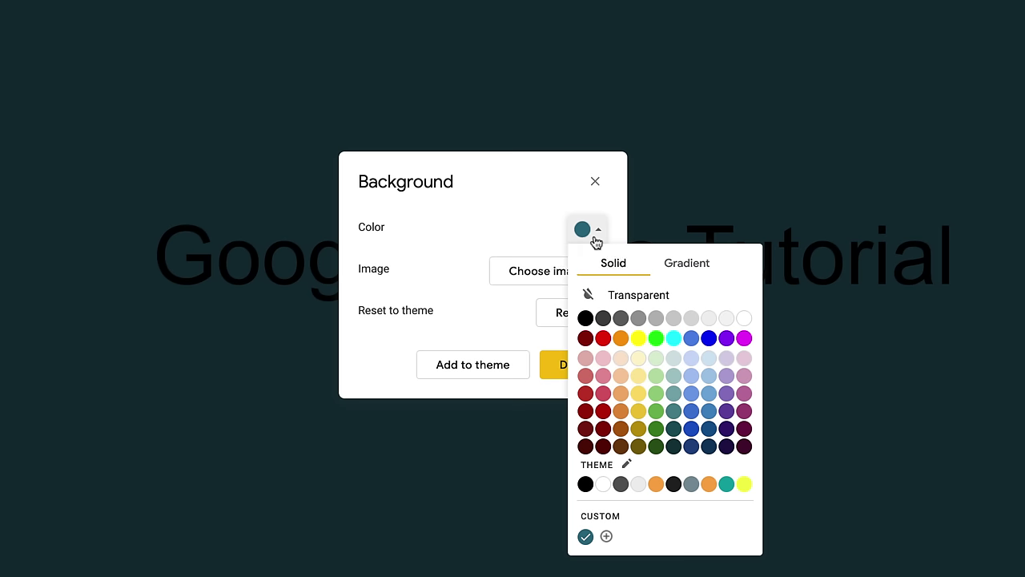
click(682, 265)
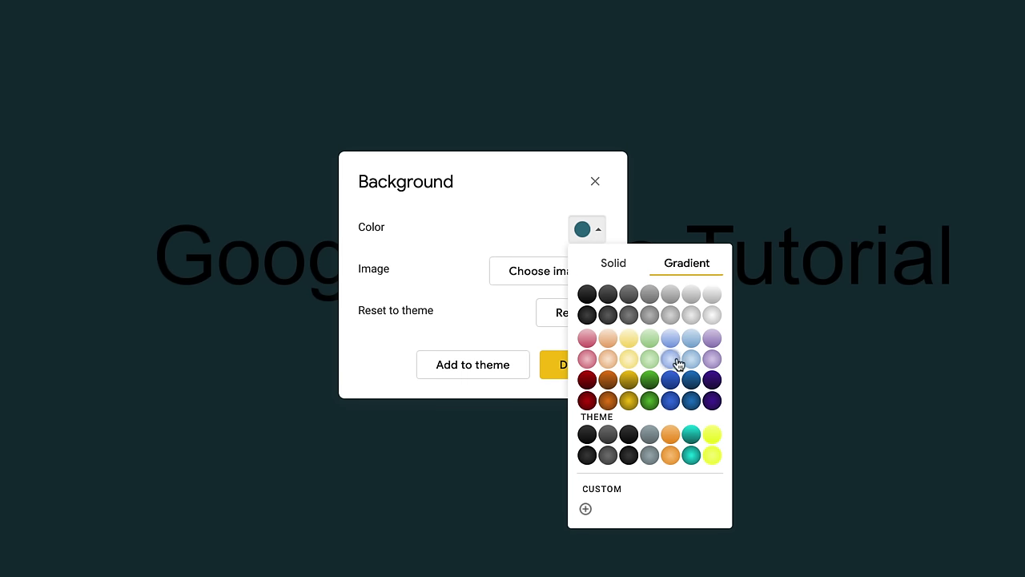
click(647, 365)
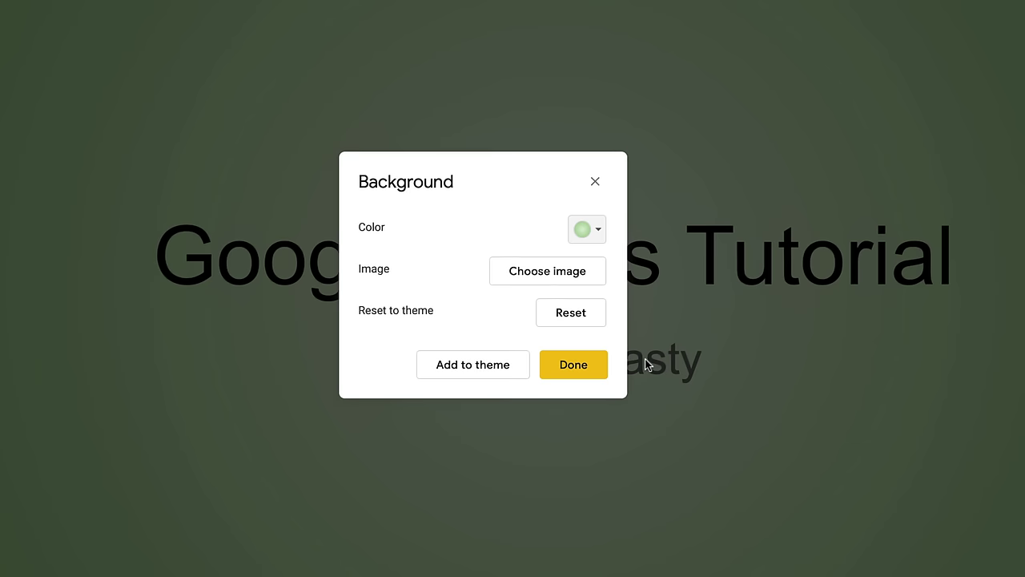
click(575, 365)
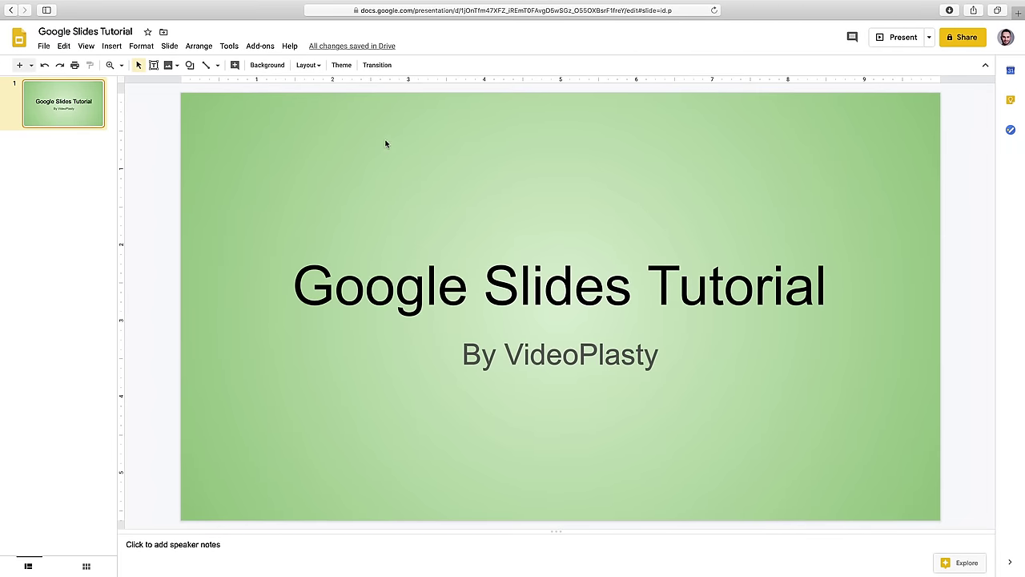
- Open Background's image chooser and browse its URL, Photos, Drive and Google Image Search sources
click(281, 71)
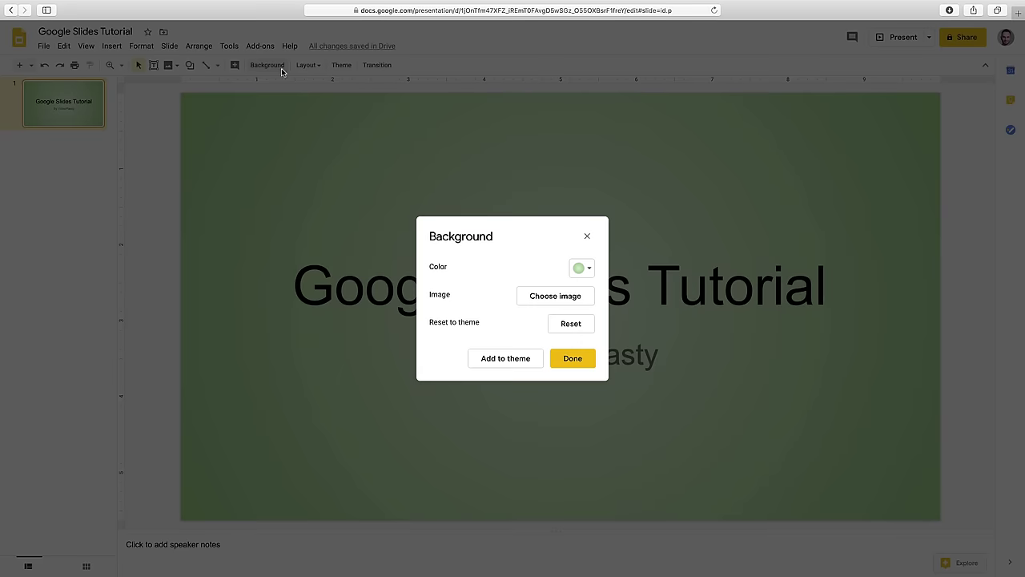
click(557, 296)
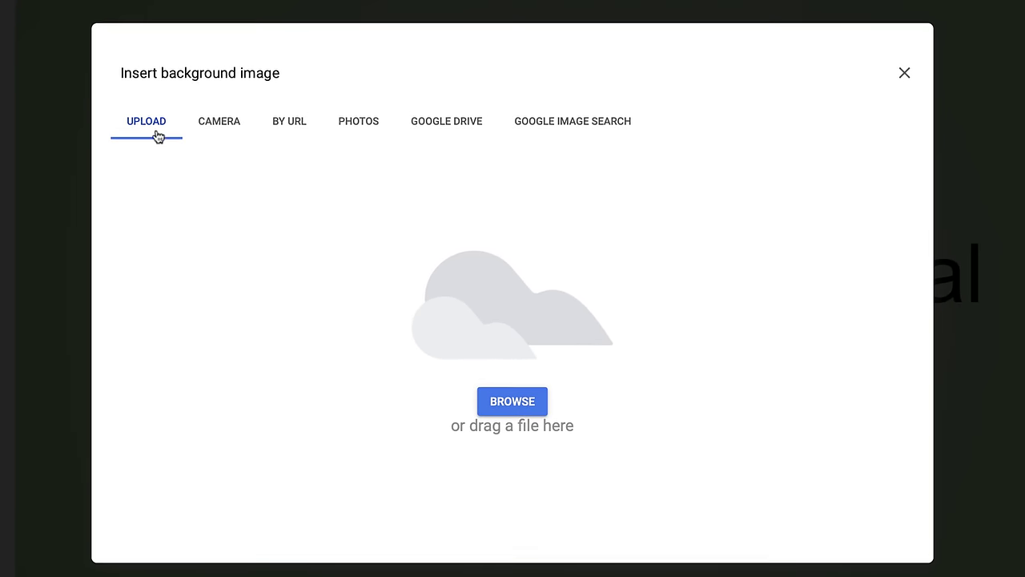
click(136, 125)
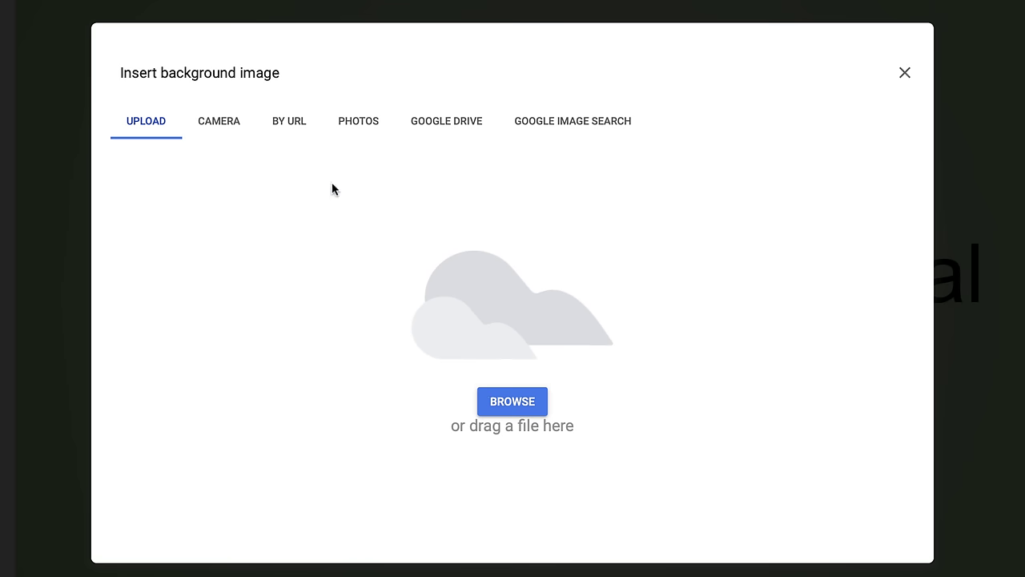
click(293, 125)
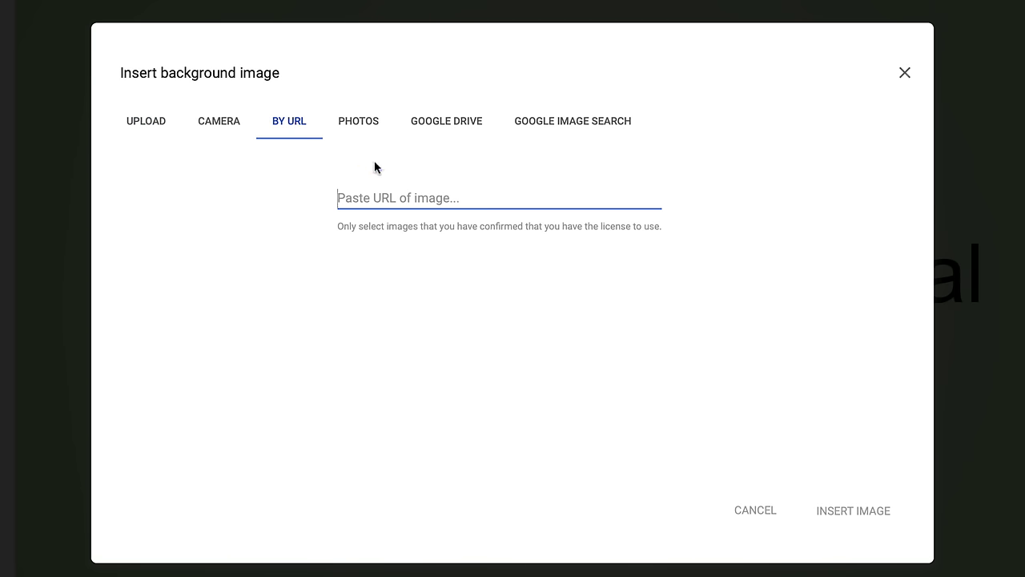
click(350, 125)
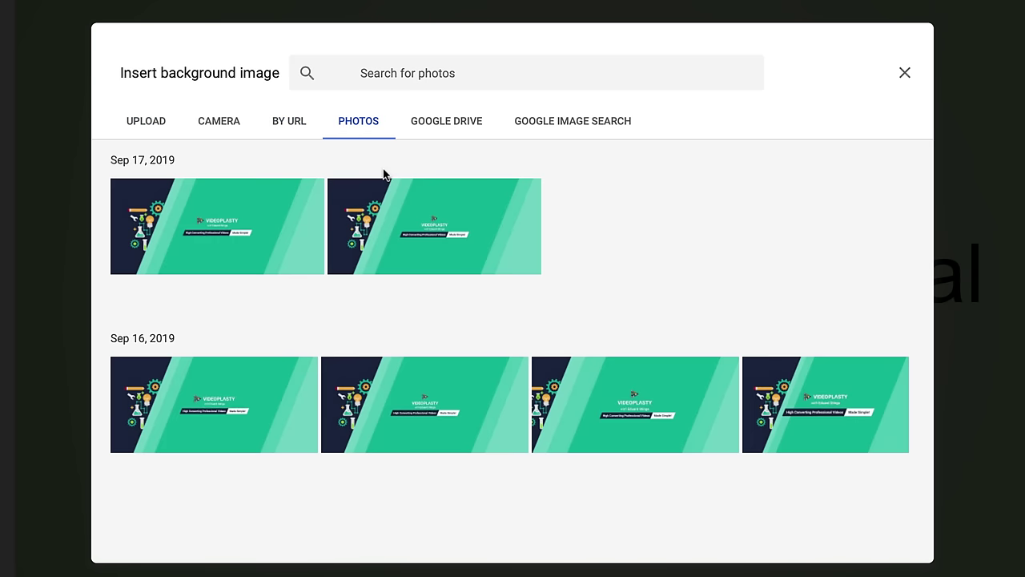
click(425, 128)
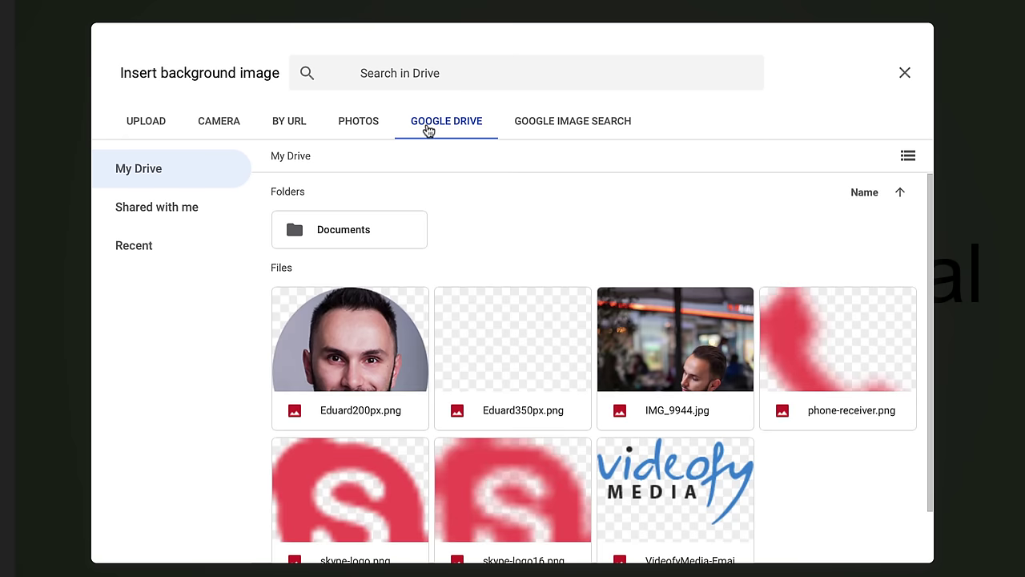
click(581, 132)
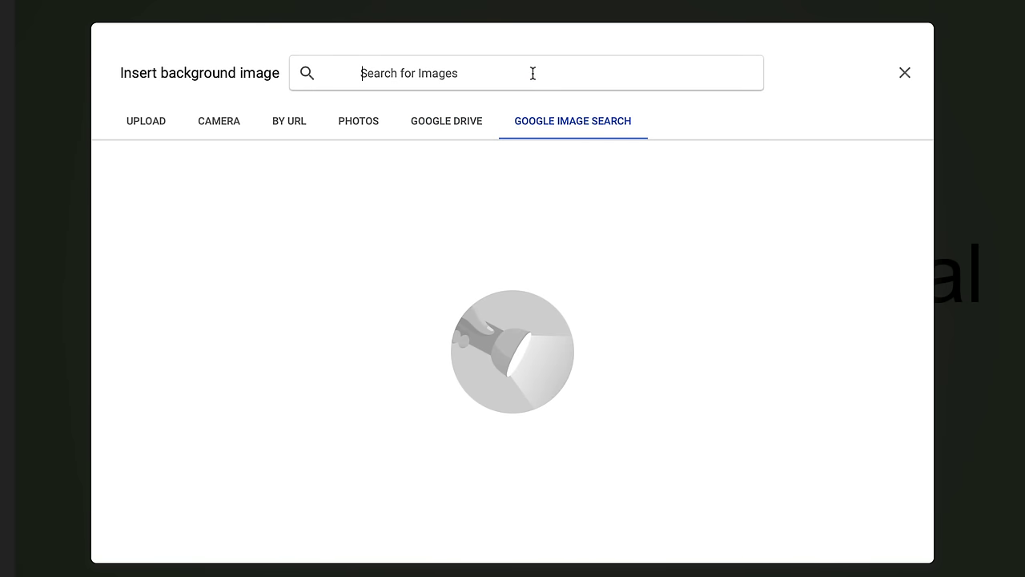
- Search images for 'background' and set the orange polygon image as the slide background
text(background)
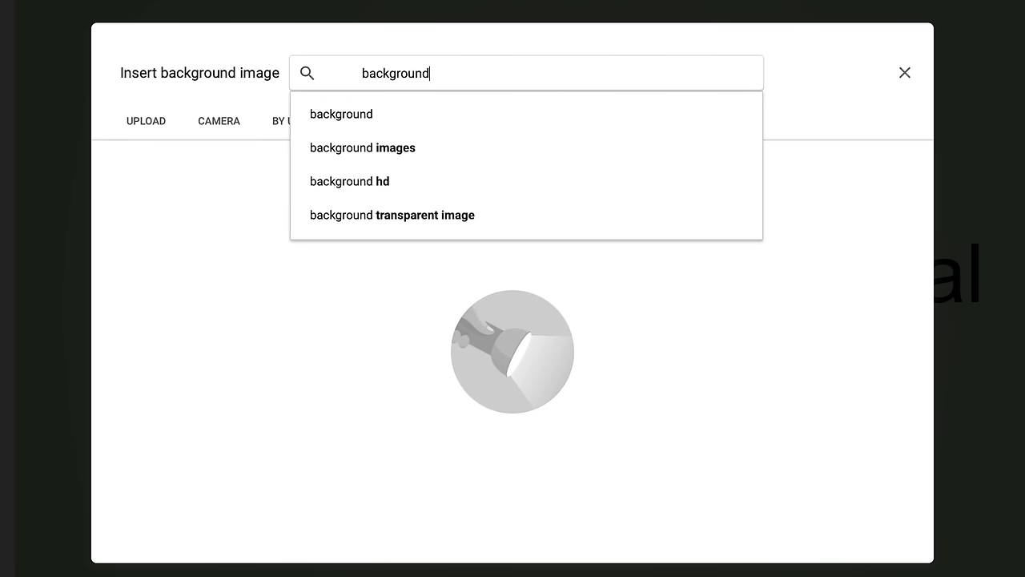
key(Return)
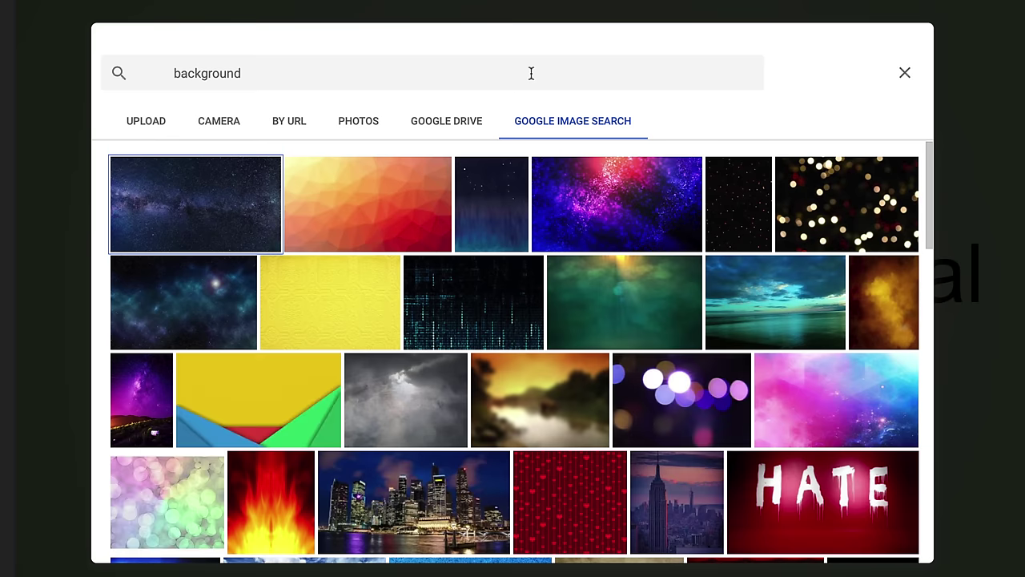
click(382, 197)
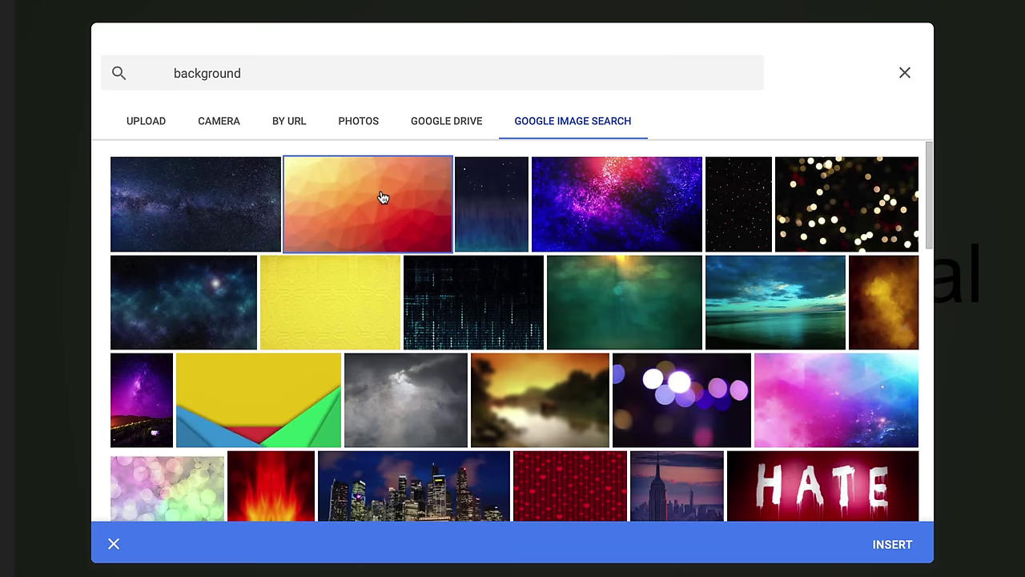
click(886, 544)
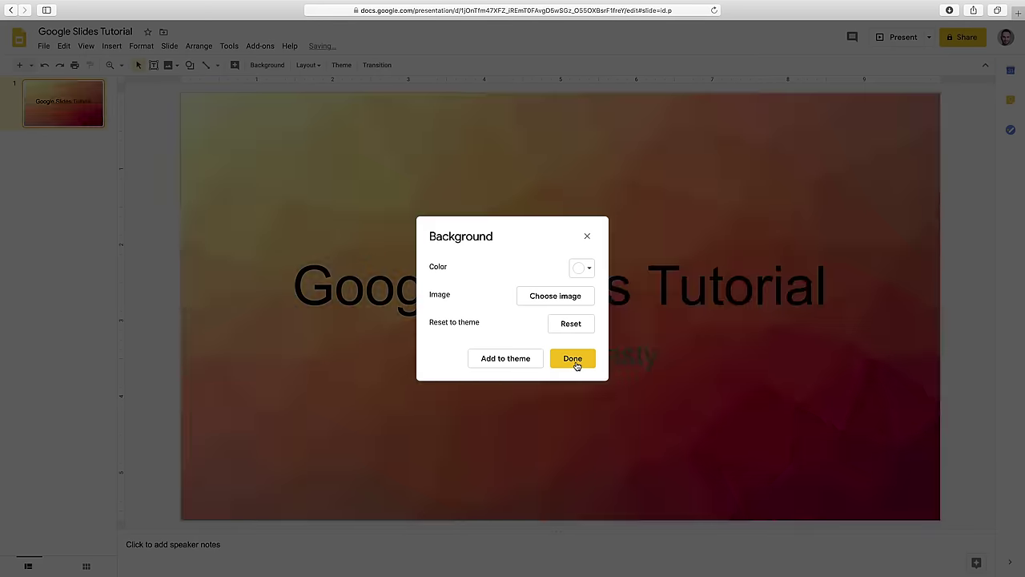
click(590, 373)
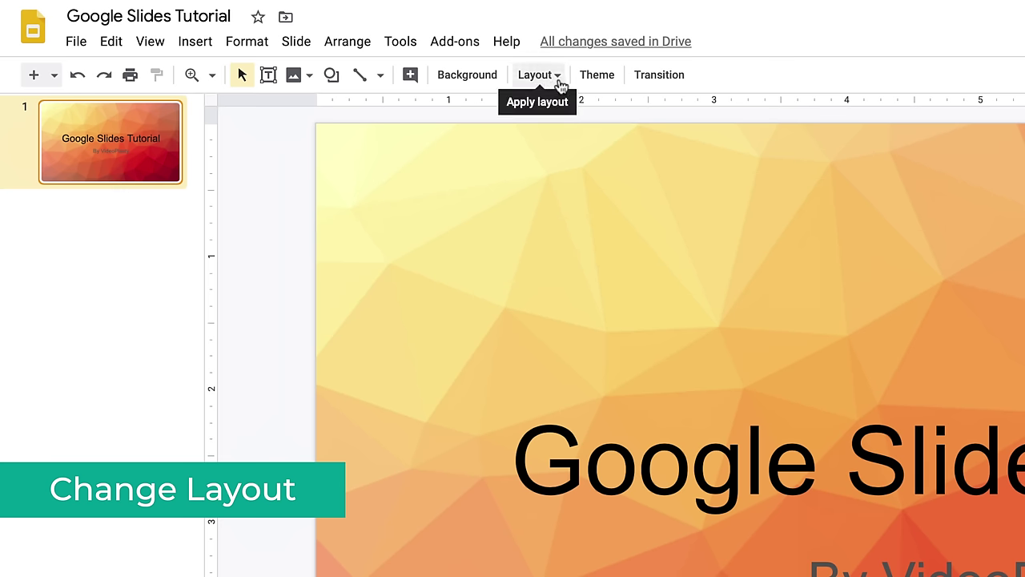
click(559, 80)
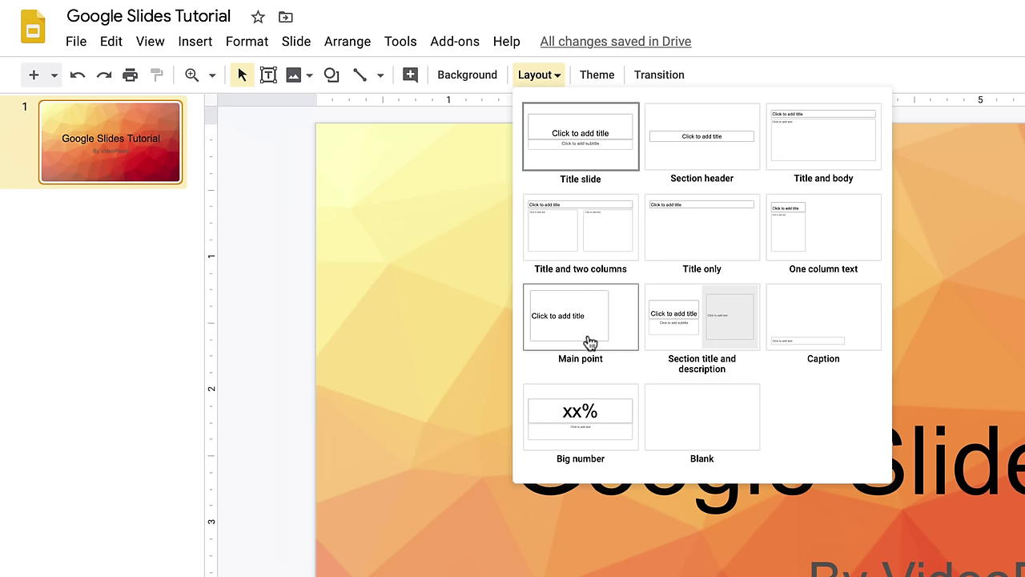
click(264, 227)
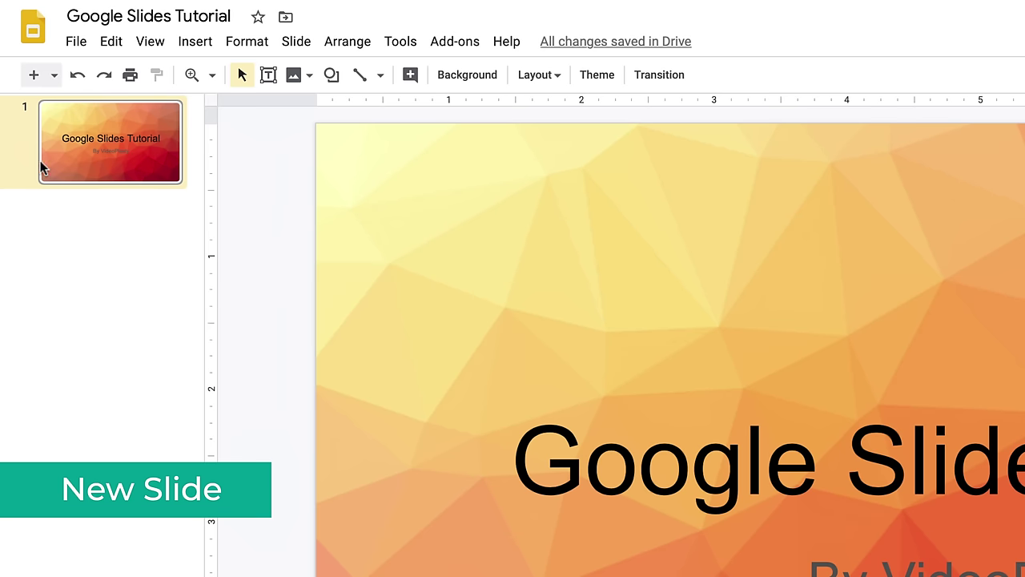
- Insert a new slide after the title slide and change its layout to Blank
right_click(80, 221)
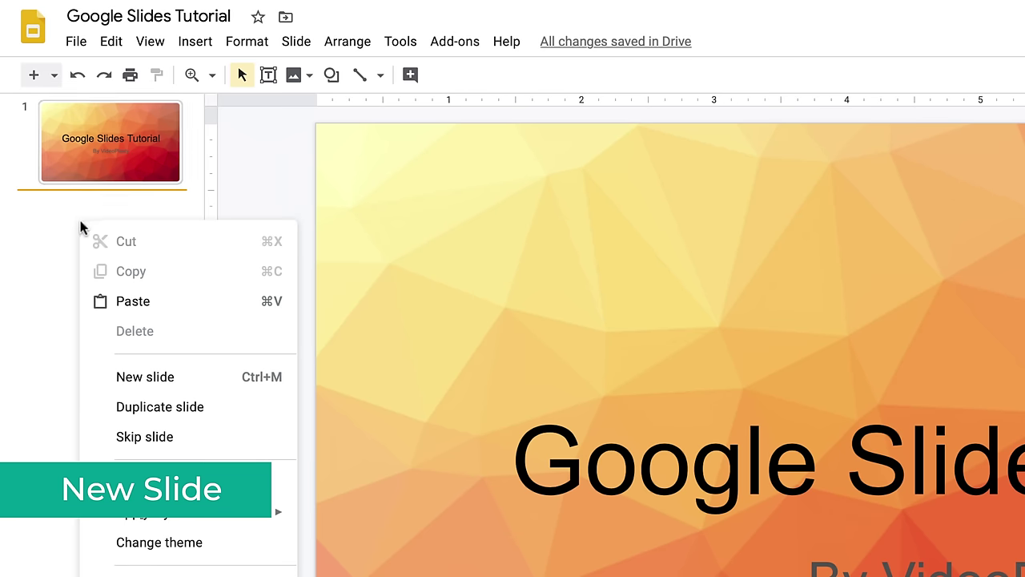
click(178, 383)
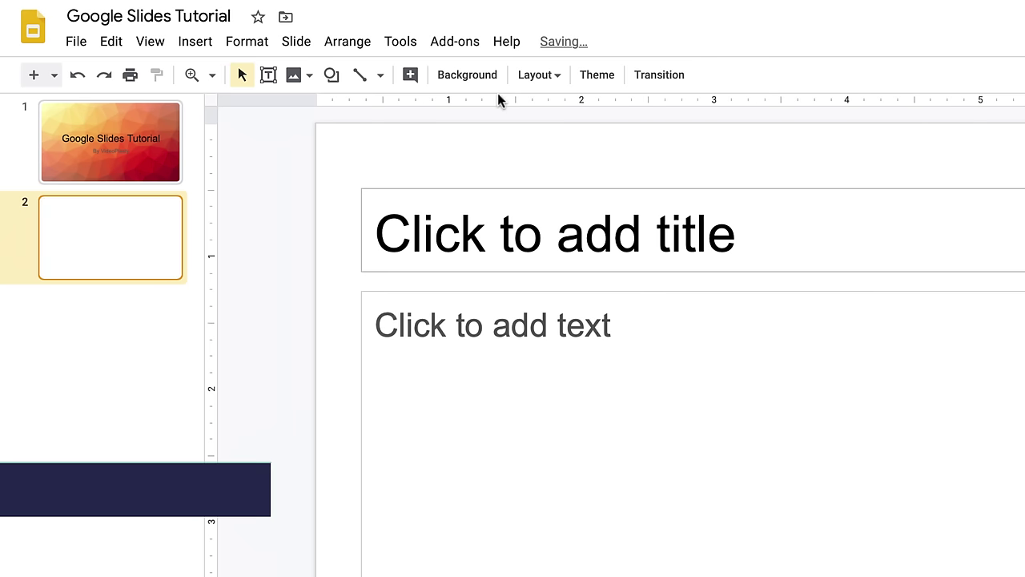
click(551, 75)
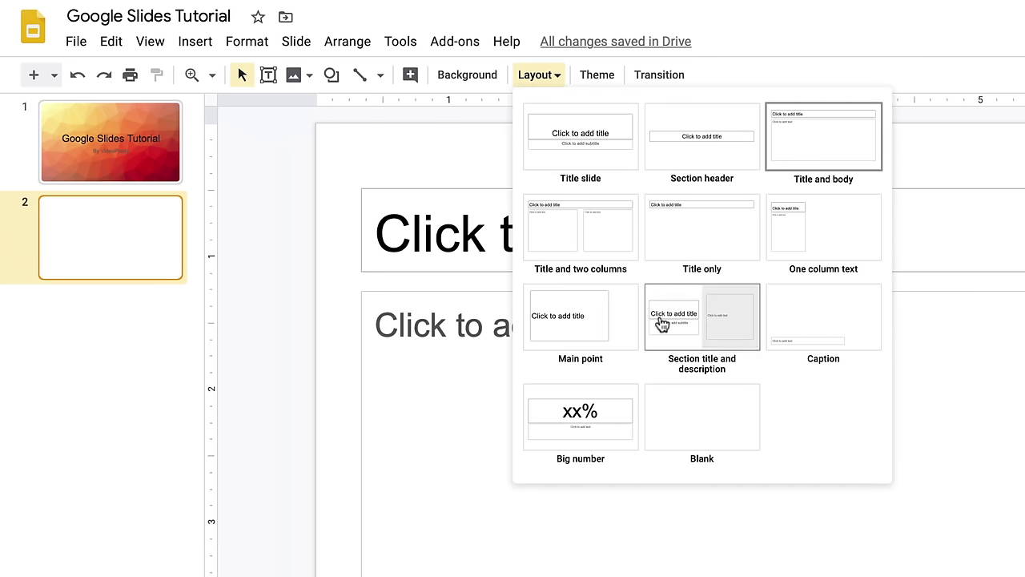
click(712, 420)
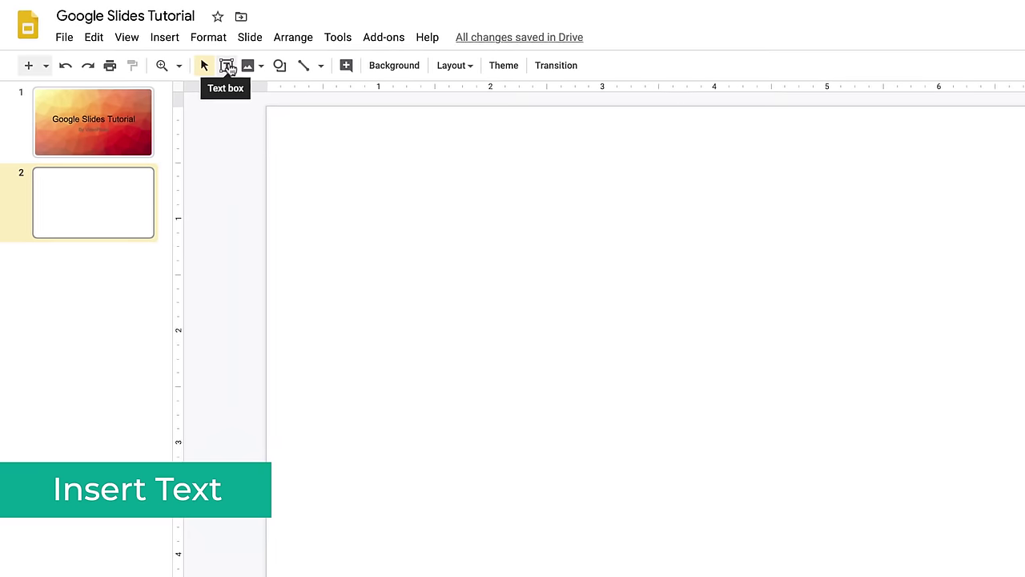
- Draw a text box with 'Random text goes here' and 'insert your own random text here', duplicated by copy-paste
click(232, 67)
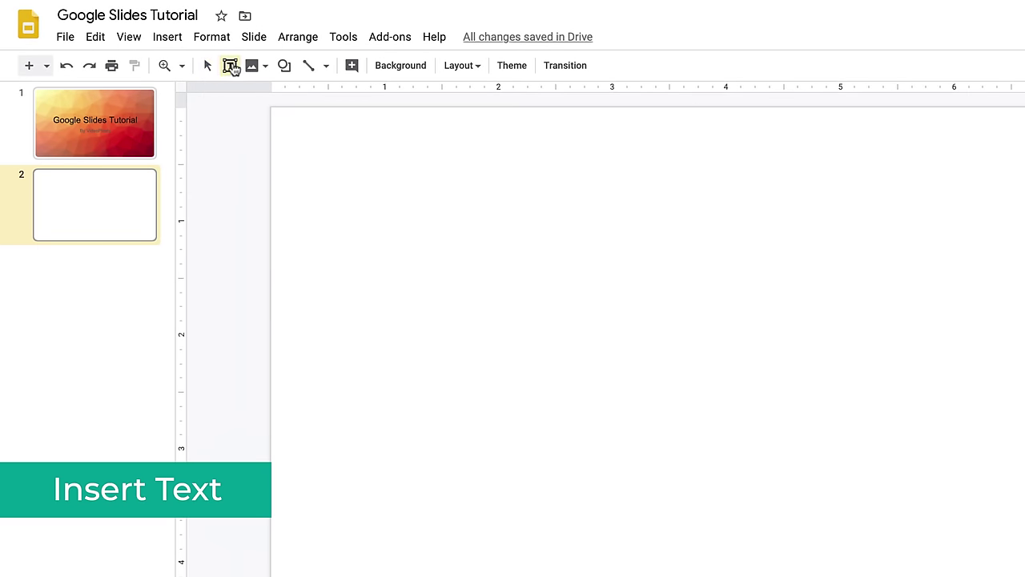
drag(344, 176, 625, 376)
text(Random text goes here)
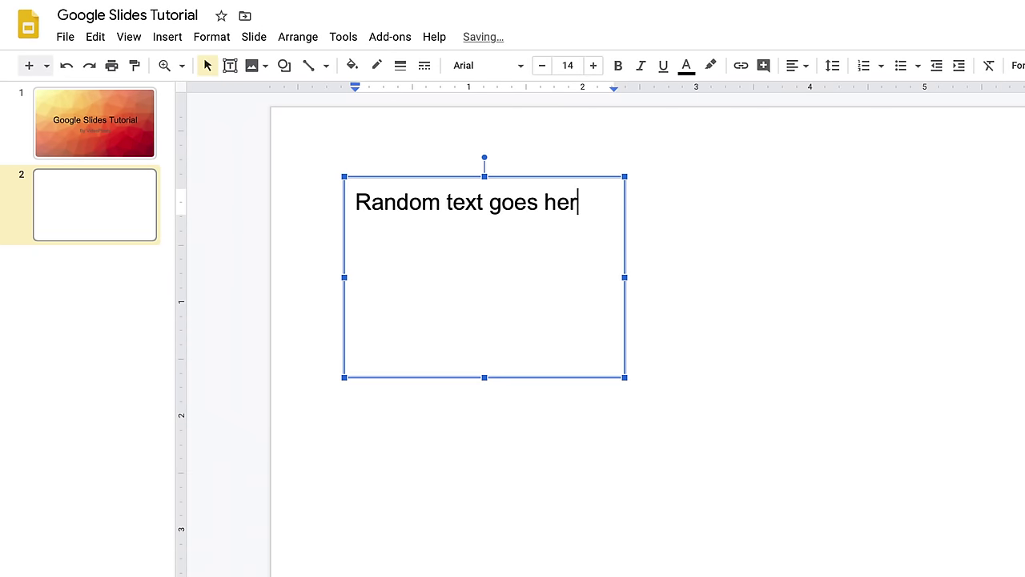
key(Return)
text(insert your own random text here)
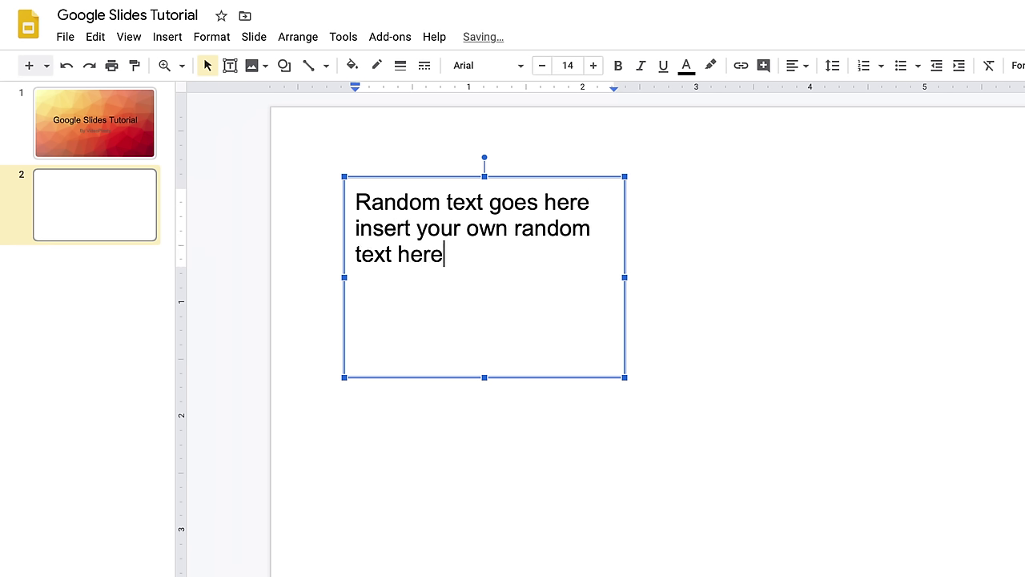
key(shift+Up)
key(shift+Up)
key(shift+Home)
key(ctrl+c)
key(Right)
key(ctrl+v)
key(ctrl+v)
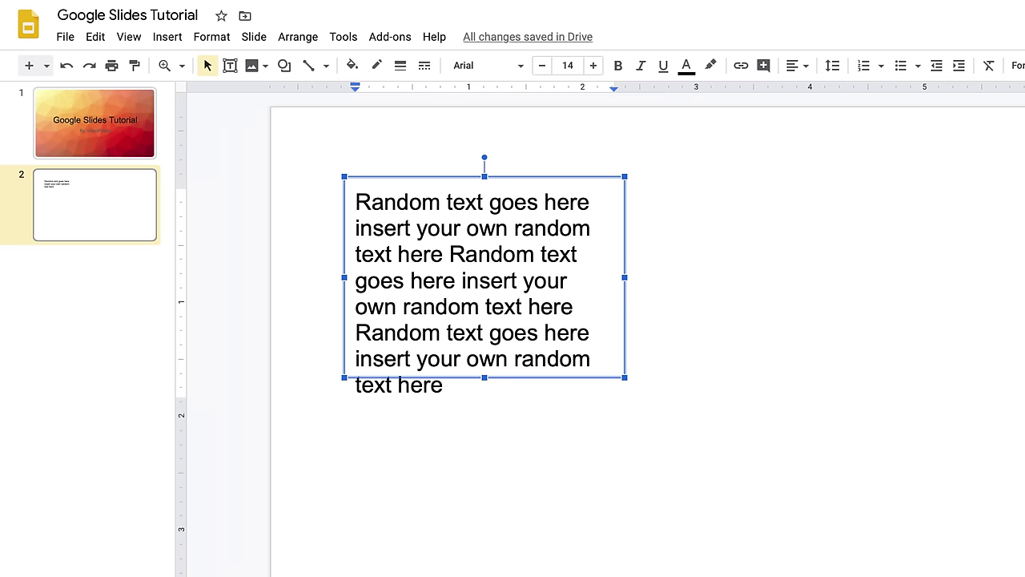
- Resize the text box into a narrower, taller shape and select the words 'Random text'
click(792, 301)
click(574, 295)
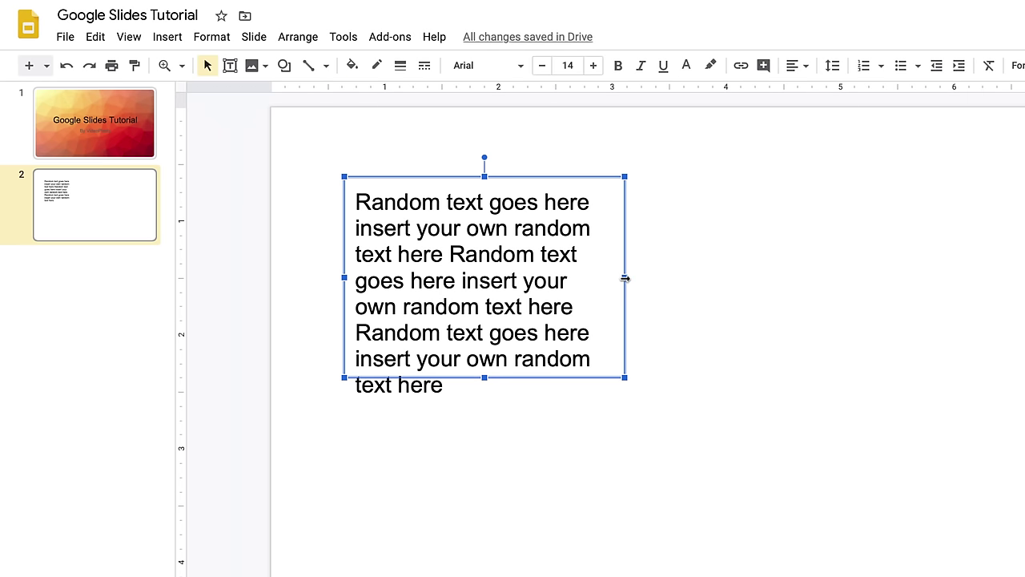
drag(625, 278, 801, 282)
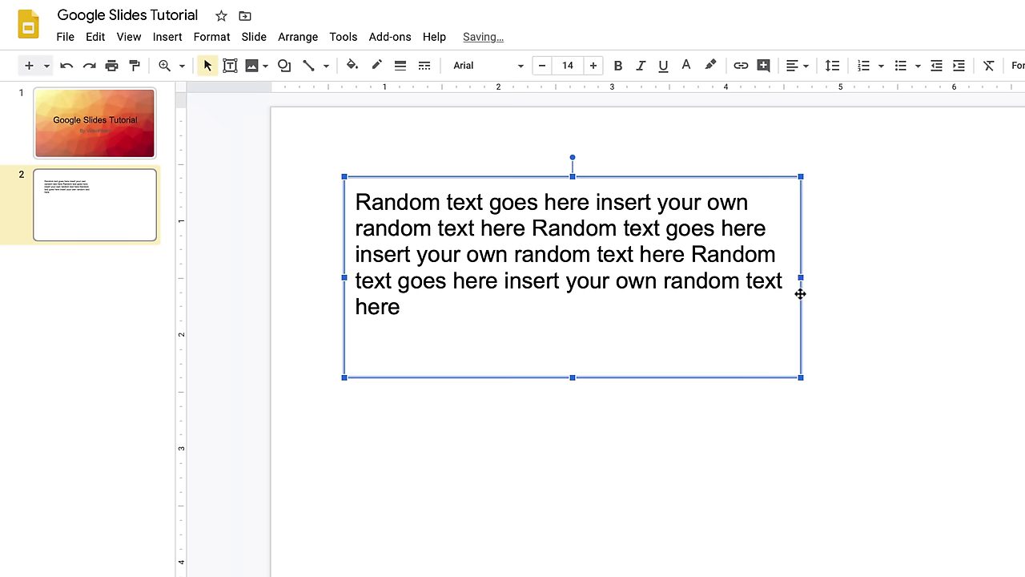
drag(801, 377, 1024, 357)
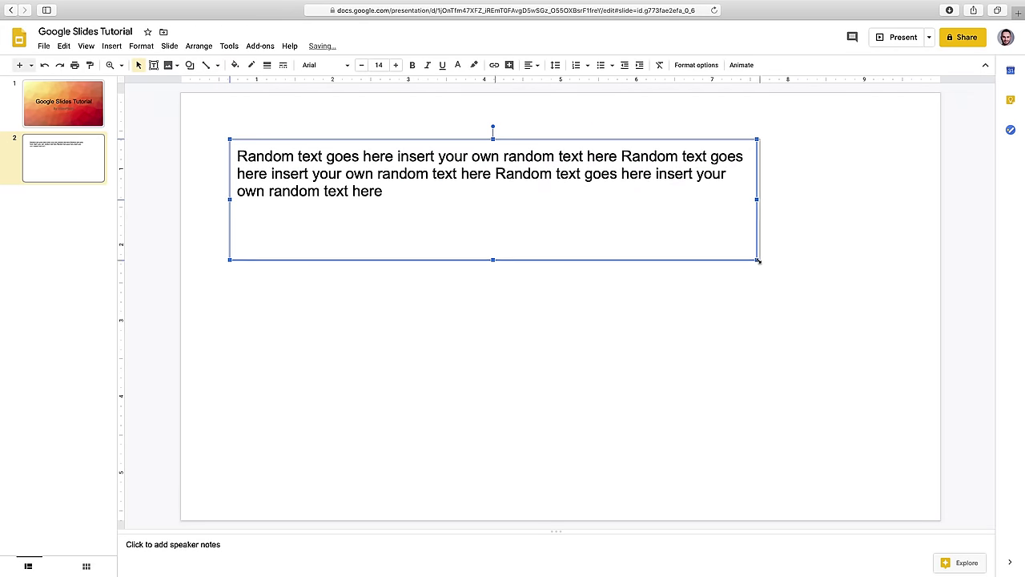
drag(758, 261, 855, 252)
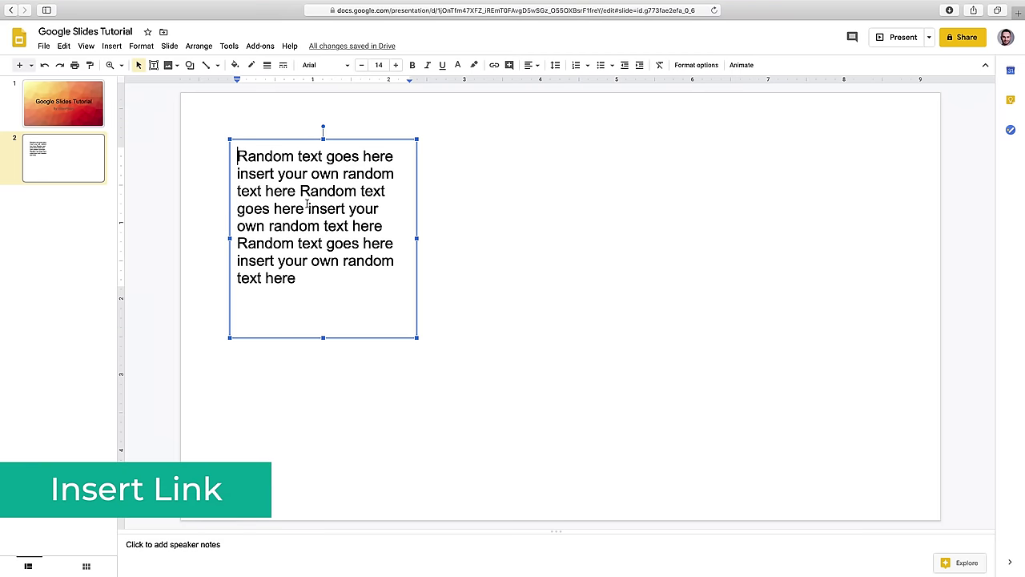
drag(301, 191, 386, 191)
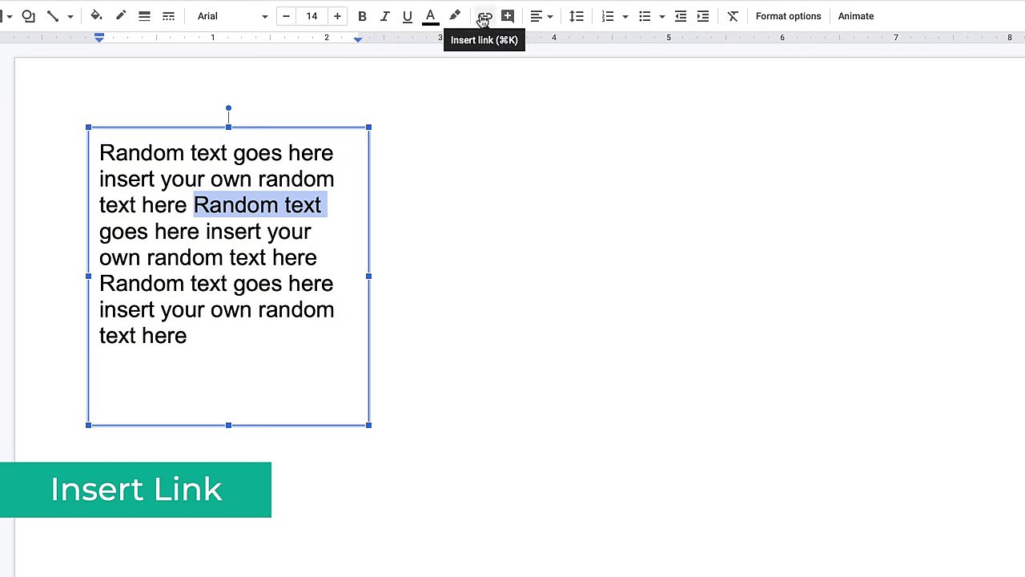
click(483, 17)
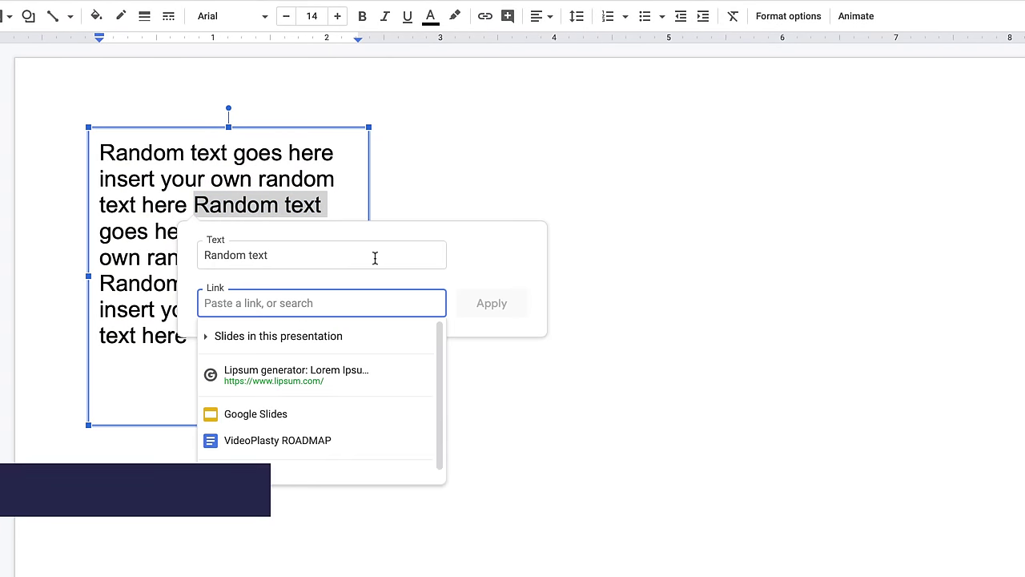
scroll(356, 406, down, 1)
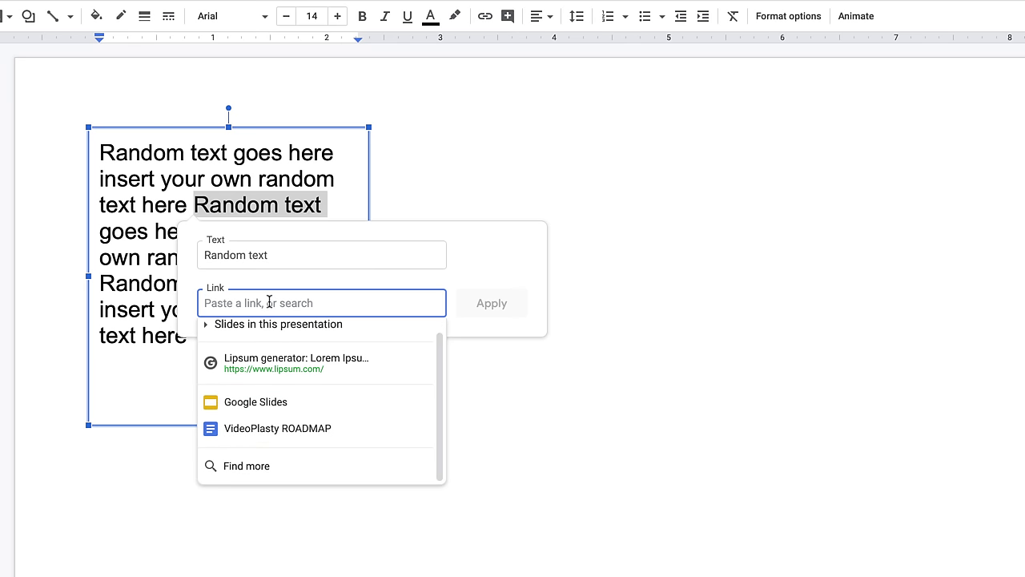
text(https://vdeoplasty.com)
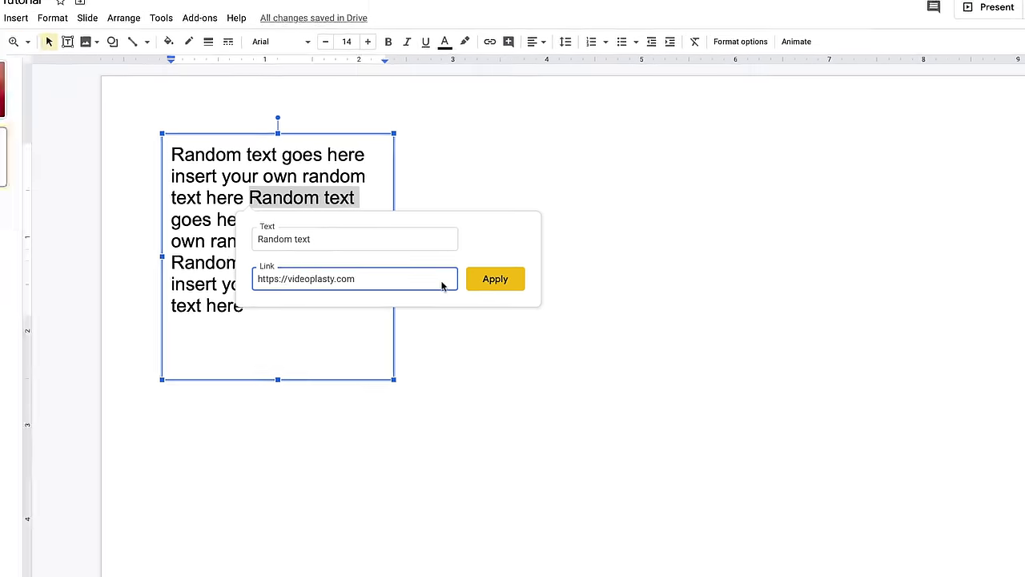
key(Return)
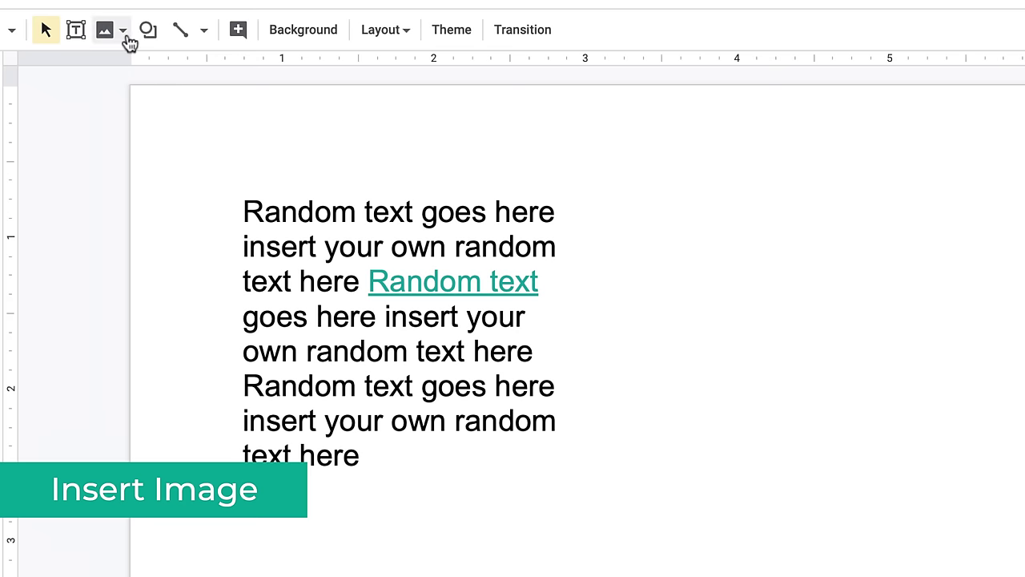
- Upload the IMG_6637 photo from the computer and drag it right of the text
click(127, 37)
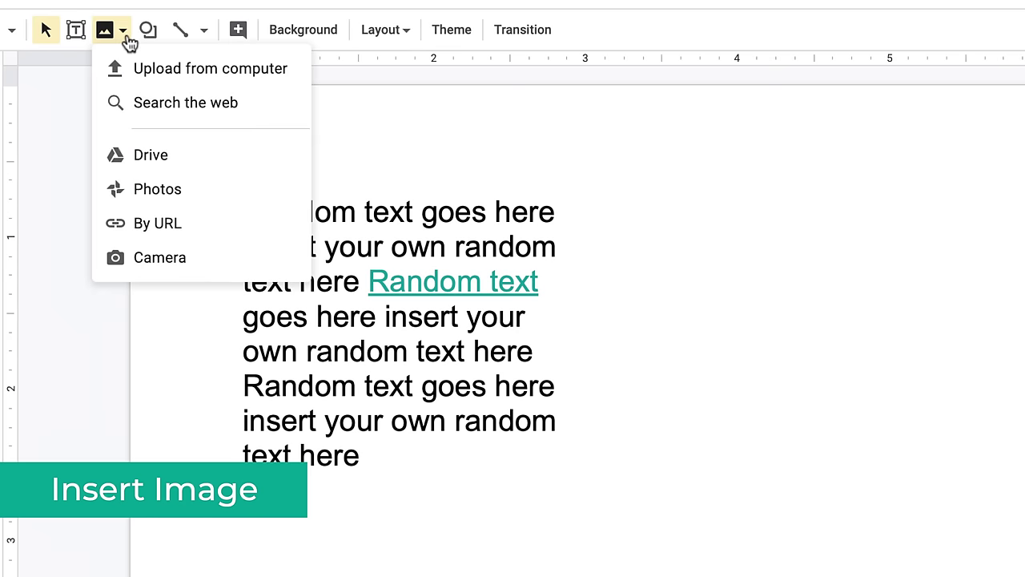
click(249, 77)
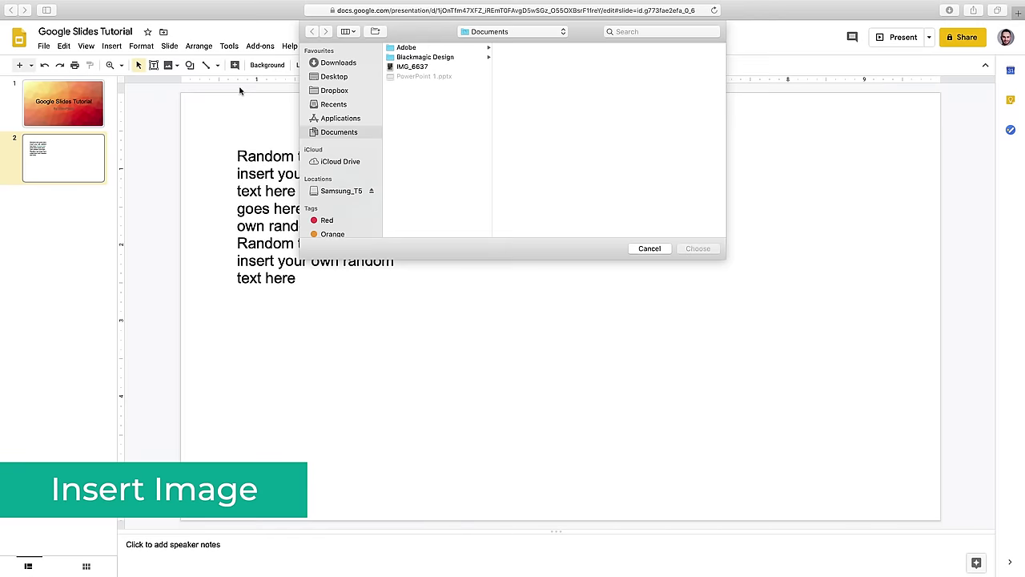
click(423, 68)
click(705, 250)
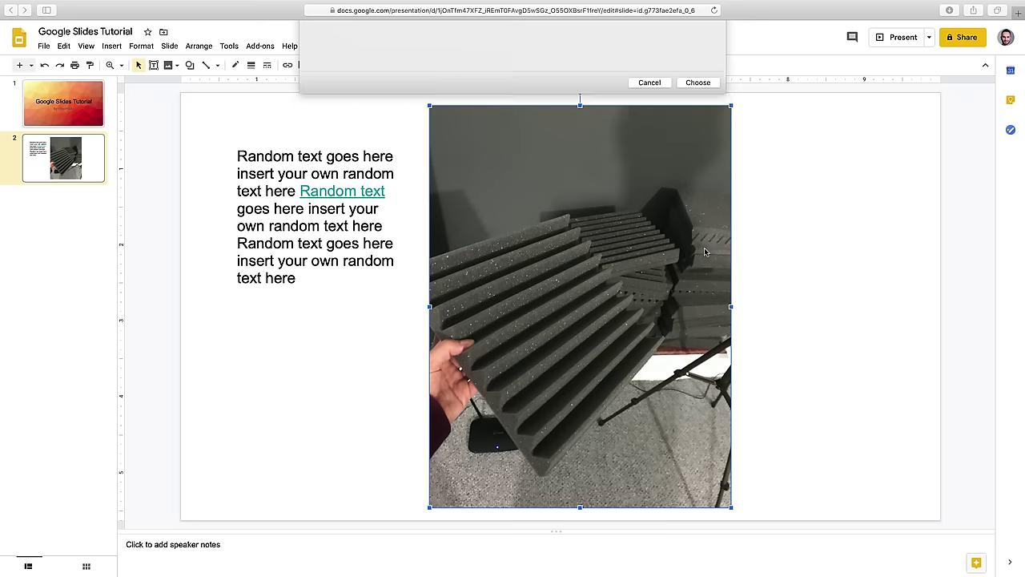
drag(544, 247, 731, 246)
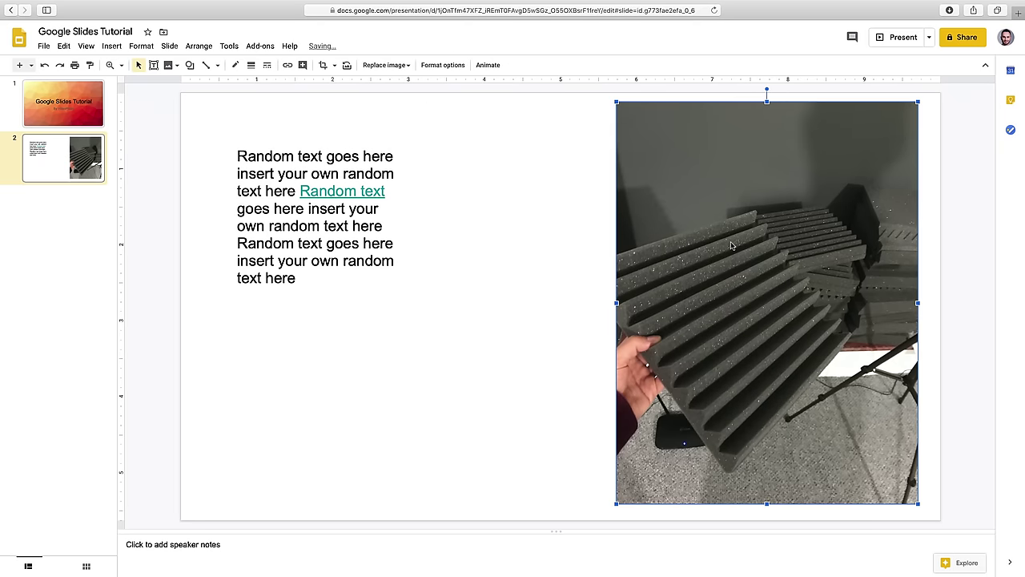
- Insert the first 'kitty' web-search image, then reopen the image options for the camera
click(172, 65)
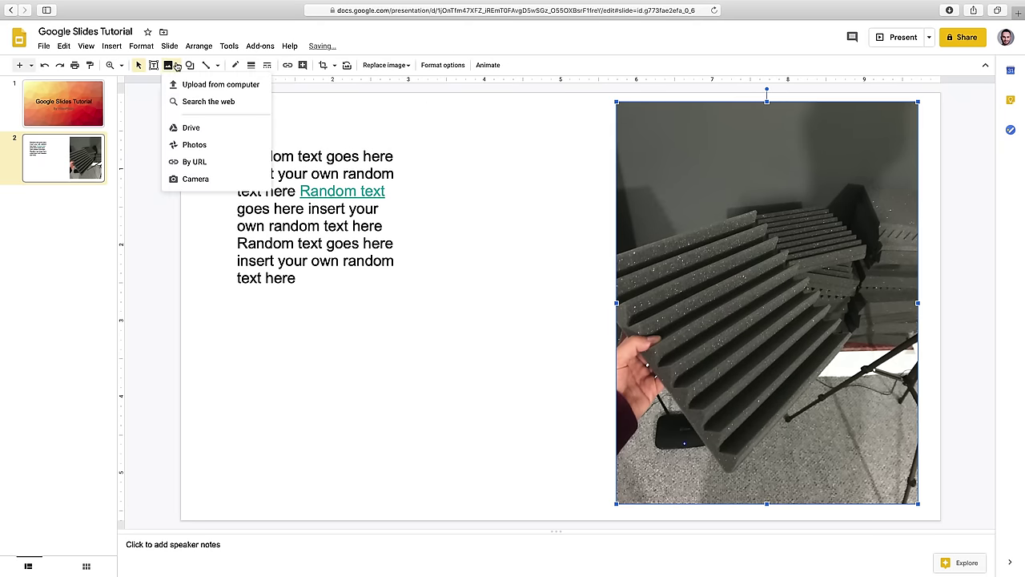
click(241, 104)
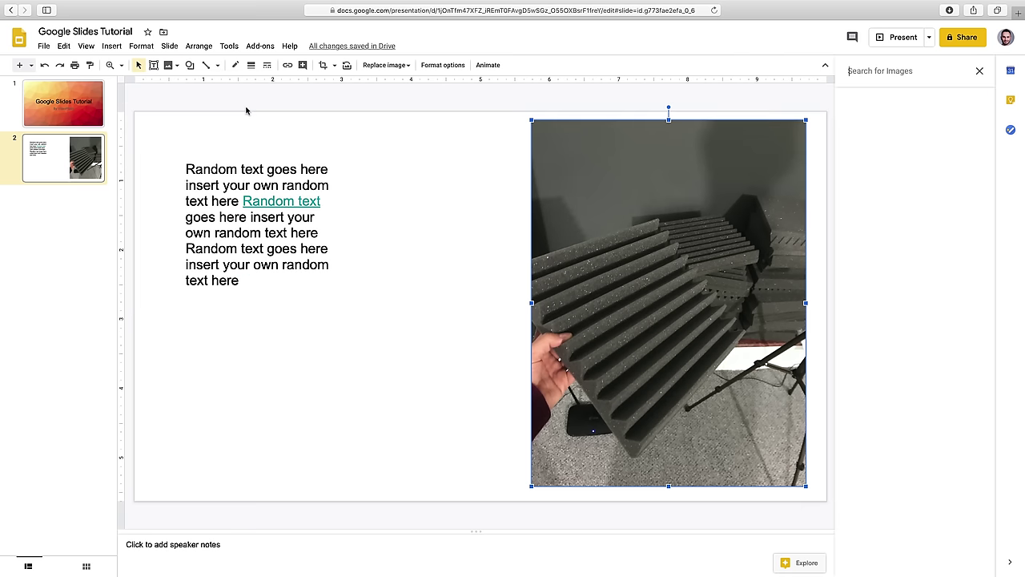
text(kitty)
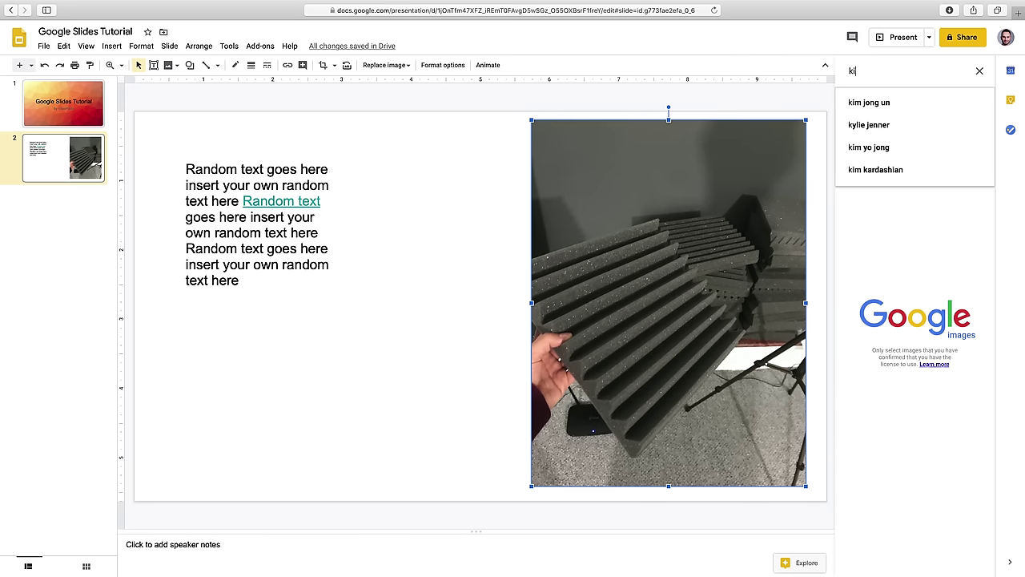
key(Return)
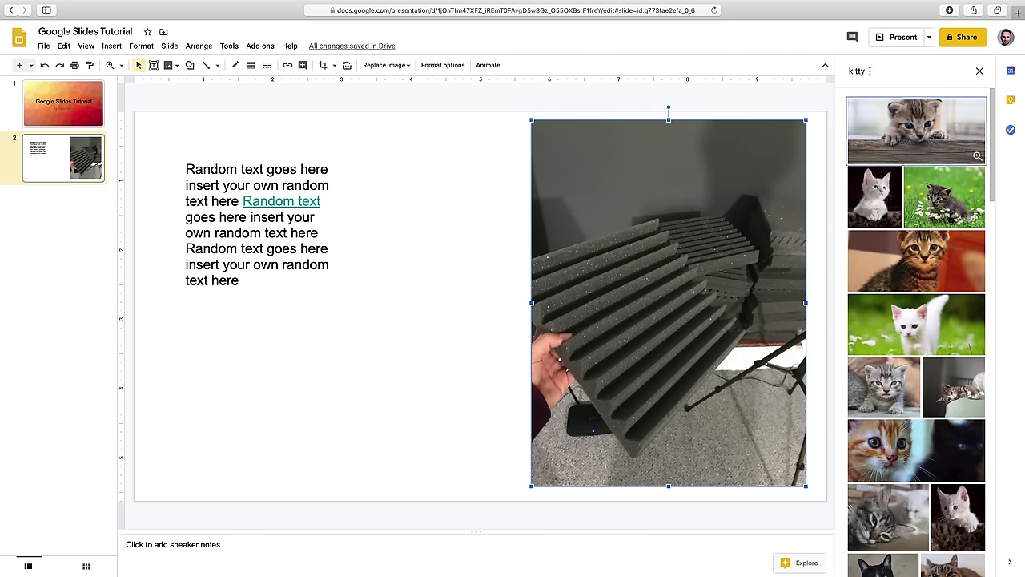
click(935, 130)
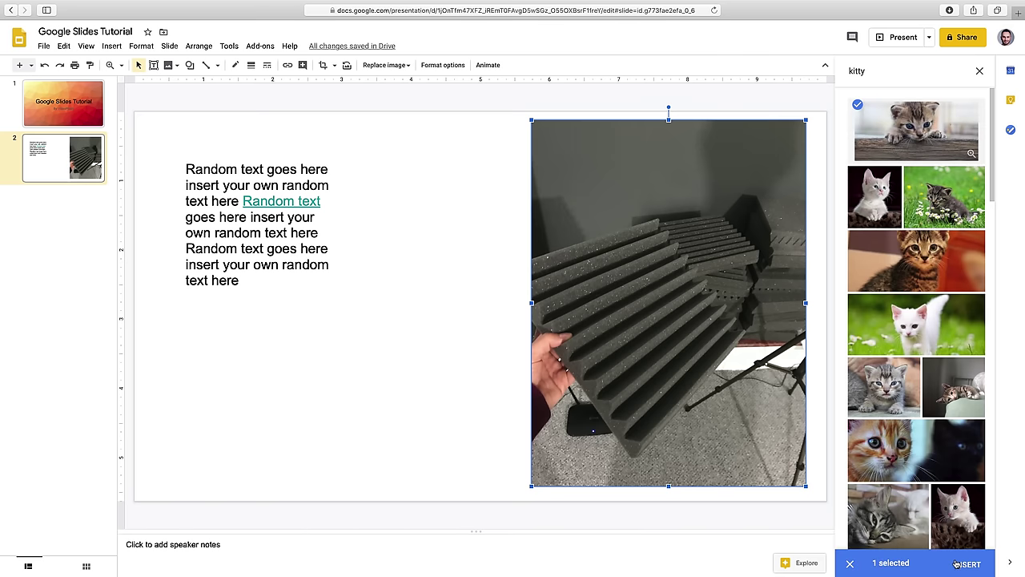
click(967, 563)
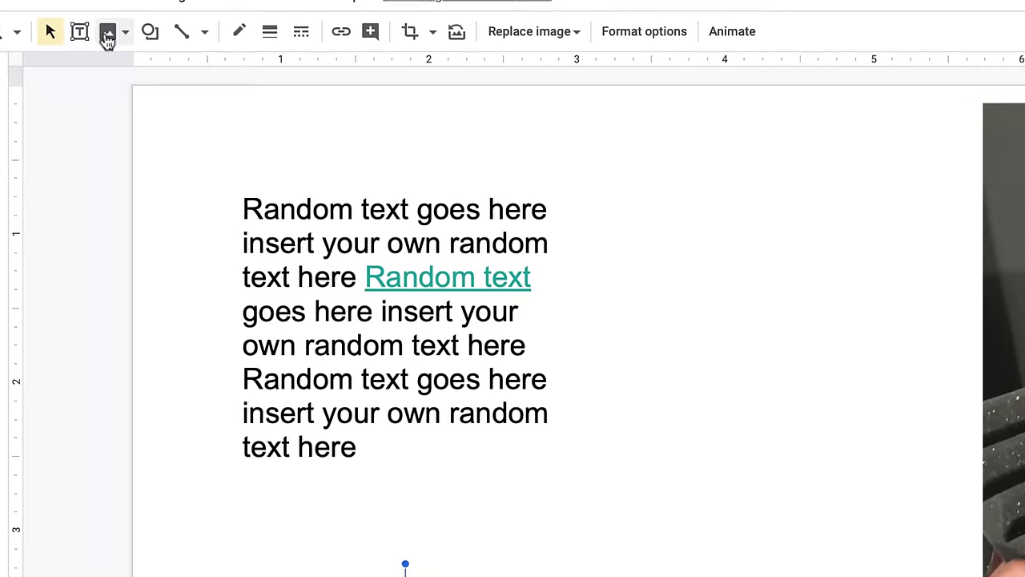
click(168, 65)
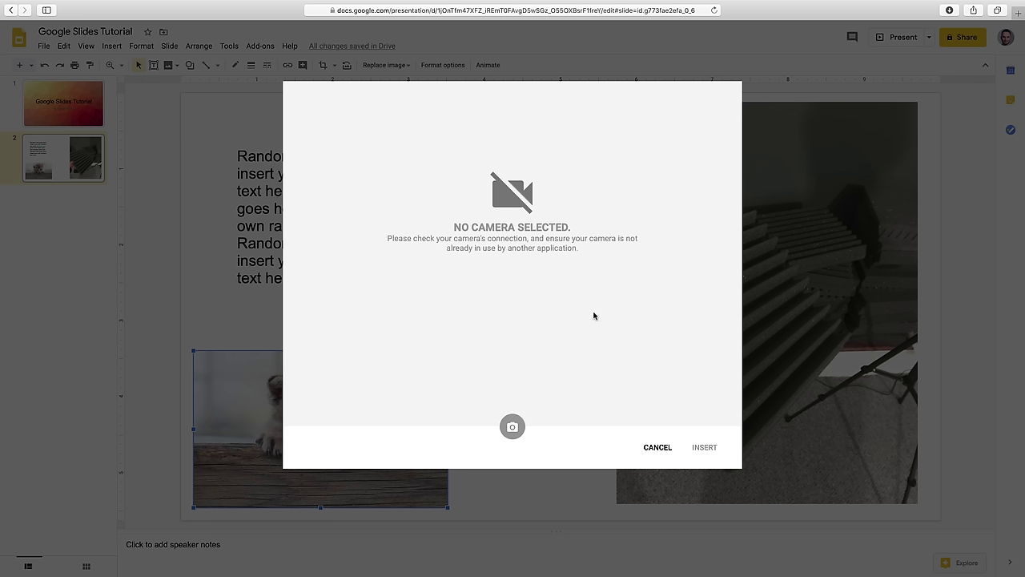
- Close the camera window, move the kitten photo up-right, and shift and resize the foam photo
click(657, 448)
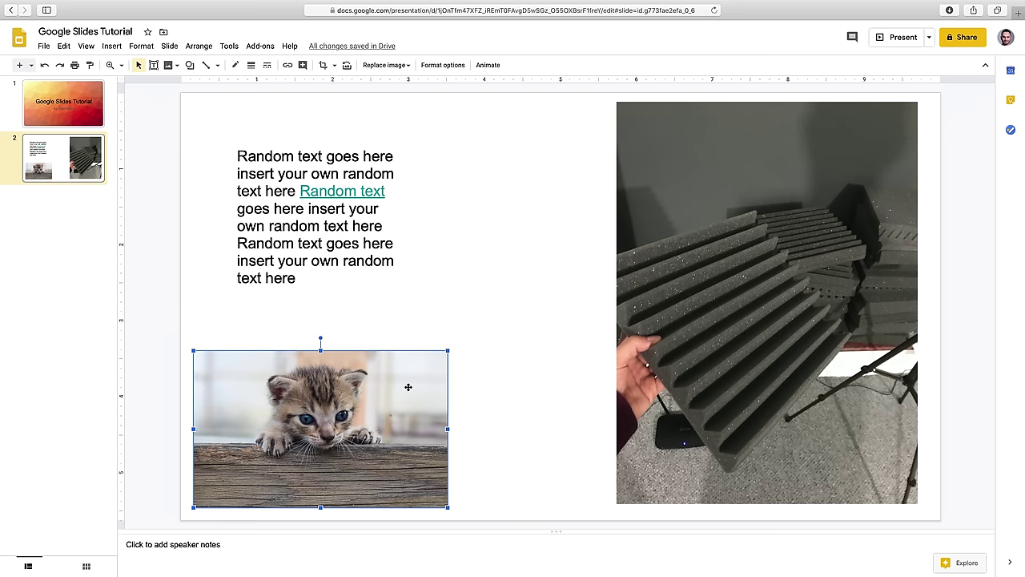
drag(405, 388, 475, 353)
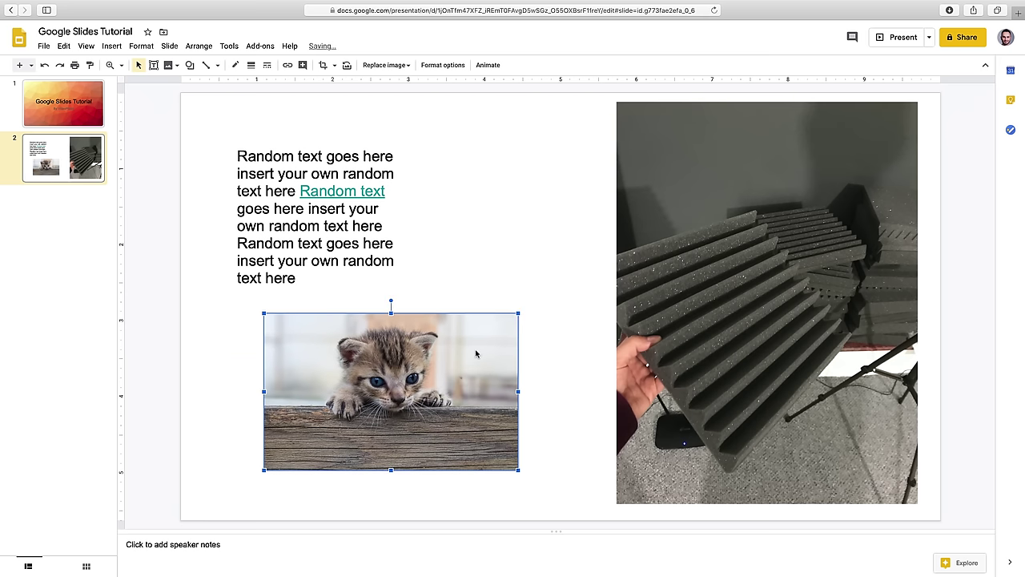
click(701, 311)
drag(783, 256, 708, 265)
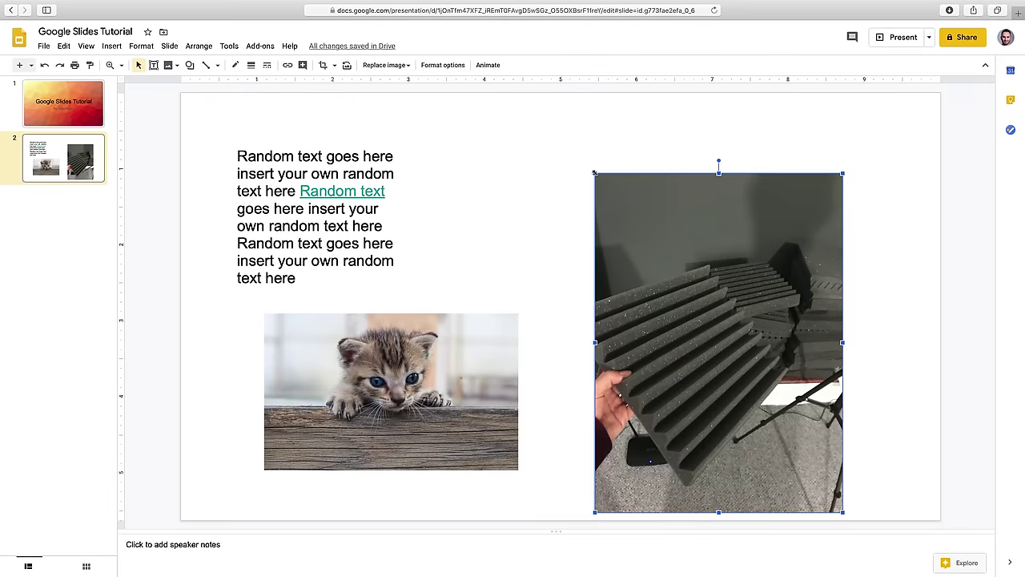
drag(593, 172, 558, 152)
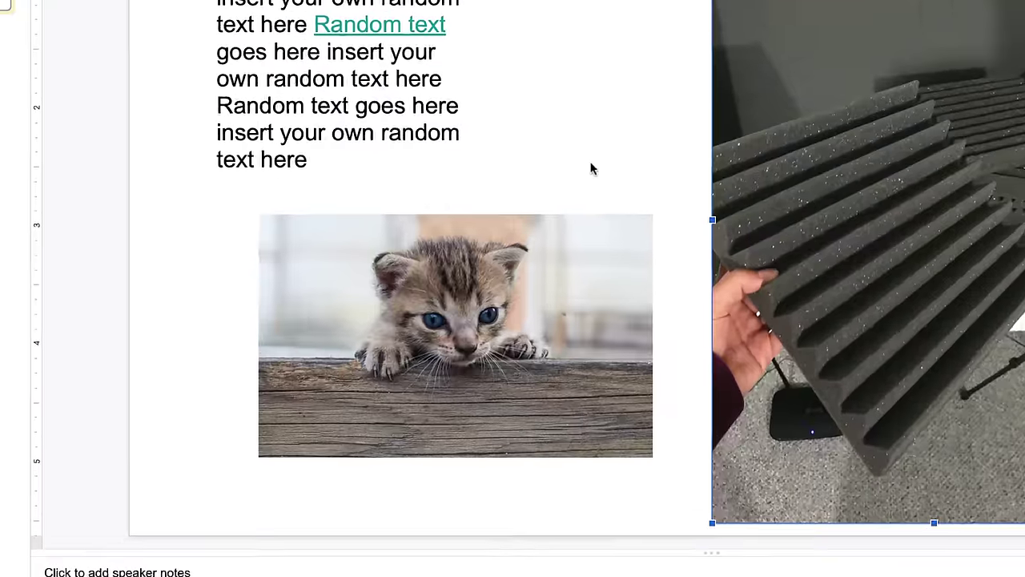
- Tilt the kitten photo about 30° clockwise and delete the foam photo
click(427, 339)
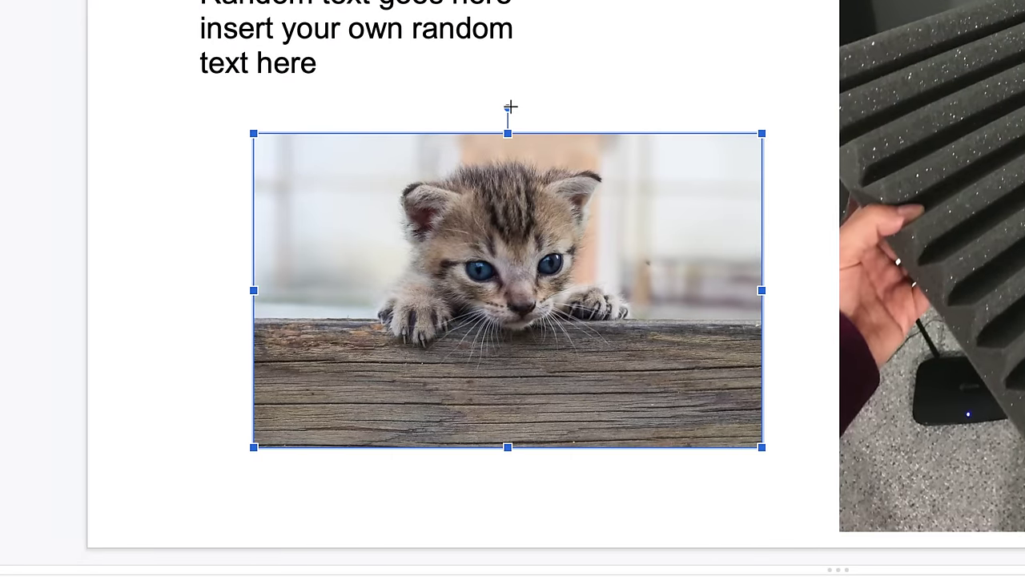
drag(509, 105, 576, 137)
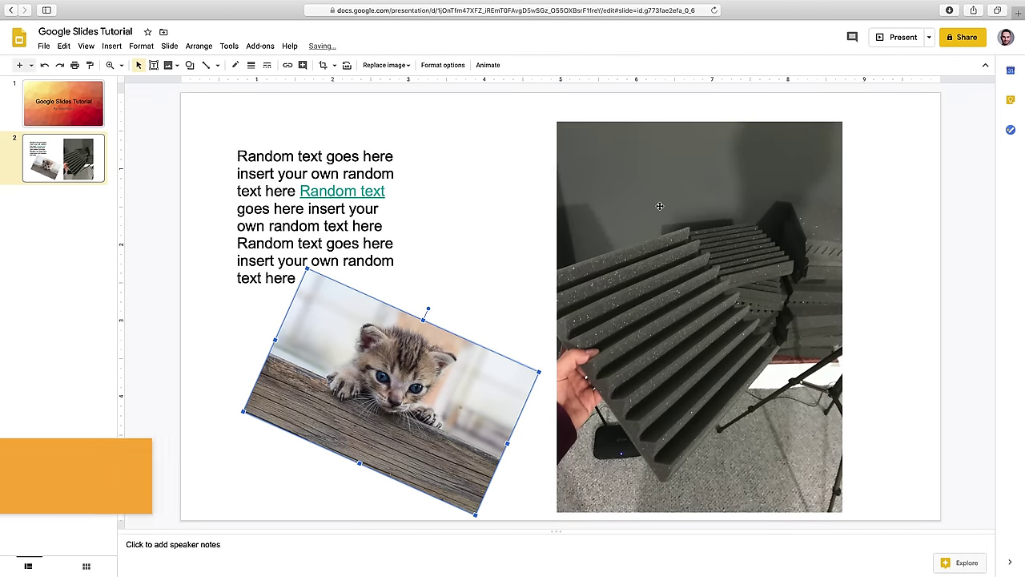
click(659, 206)
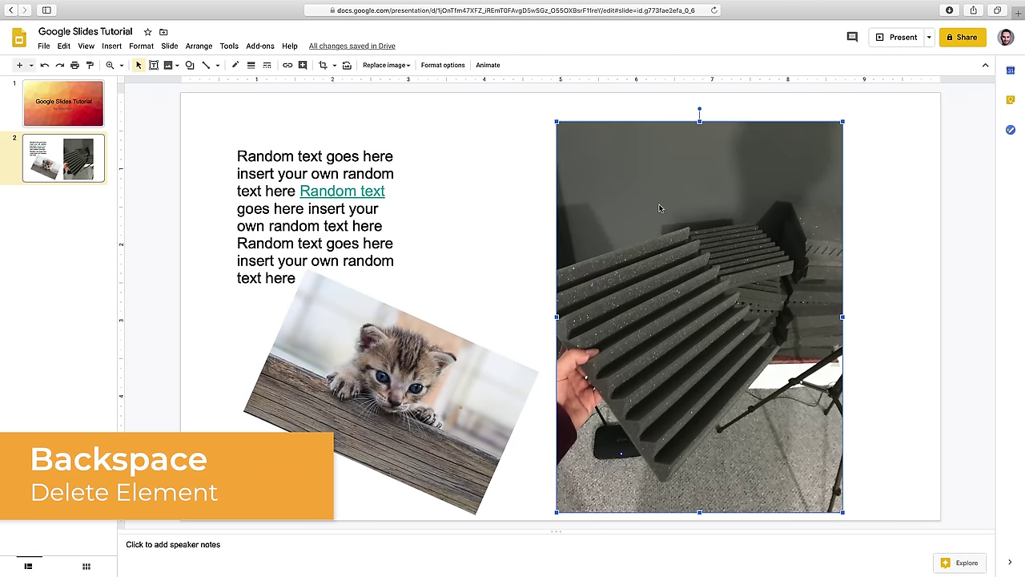
key(BackSpace)
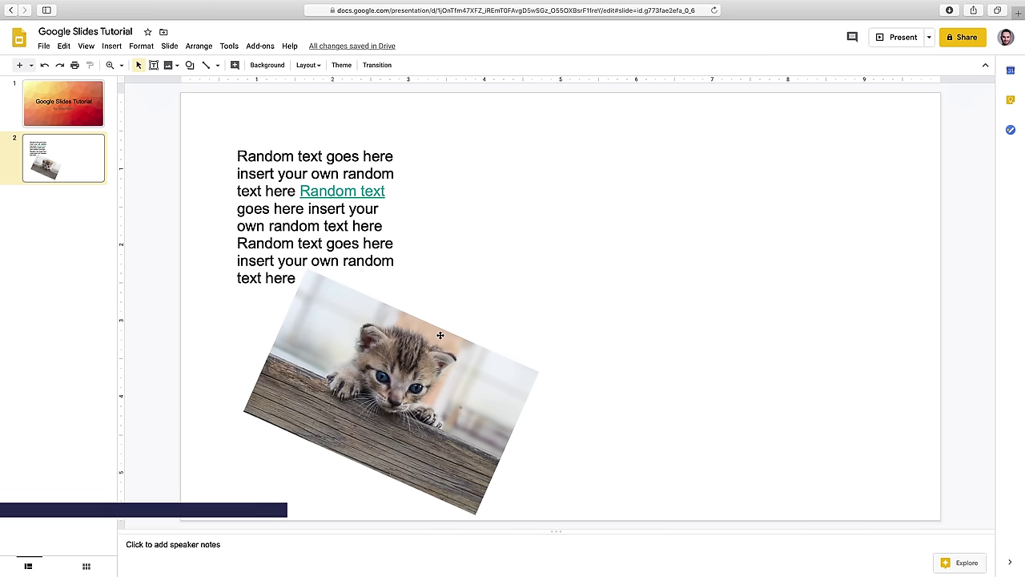
- Crop the left and right sides off the kitten photo and rotate it back upright
click(412, 356)
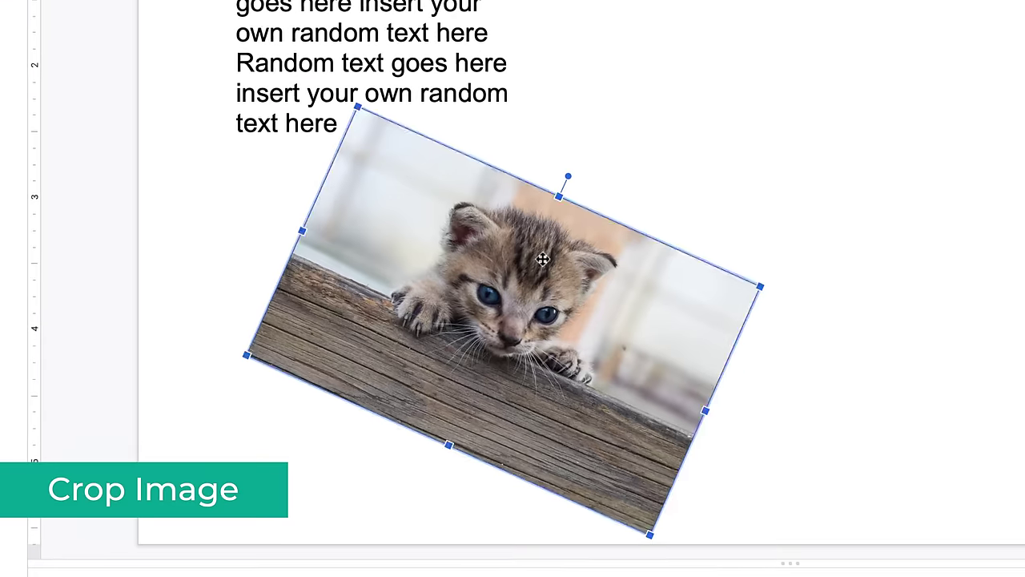
double_click(542, 259)
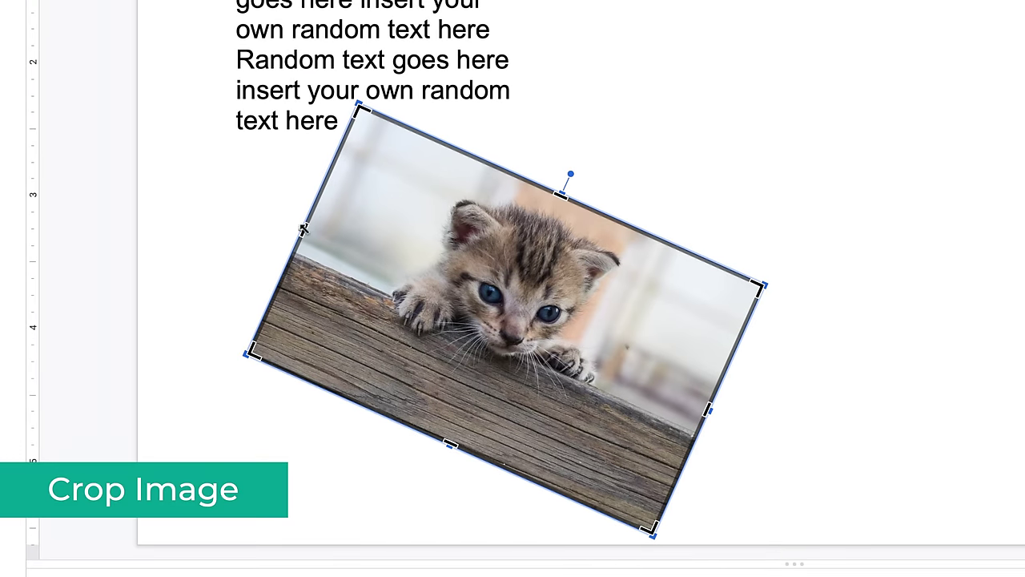
drag(303, 229, 380, 262)
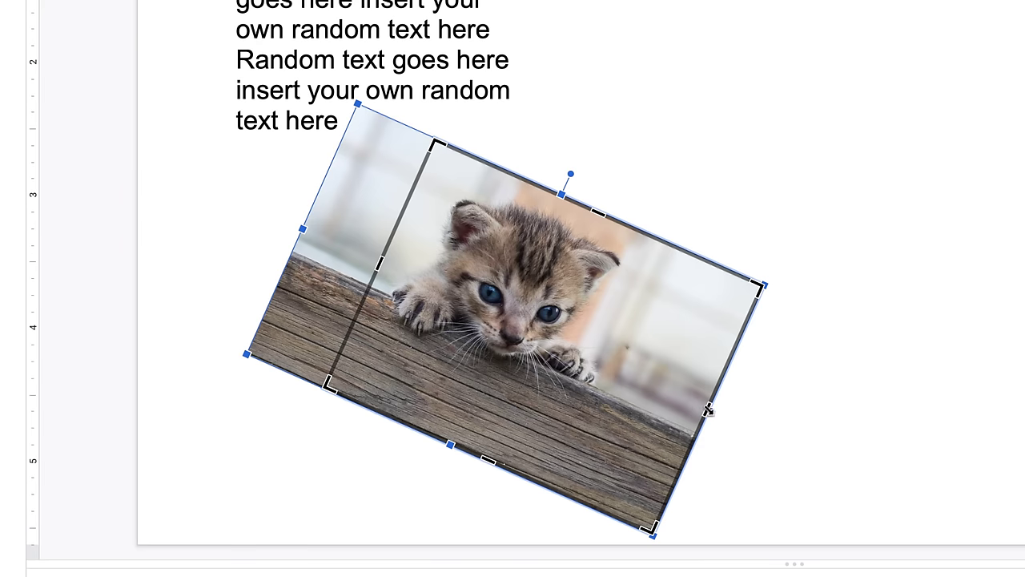
drag(706, 408, 603, 364)
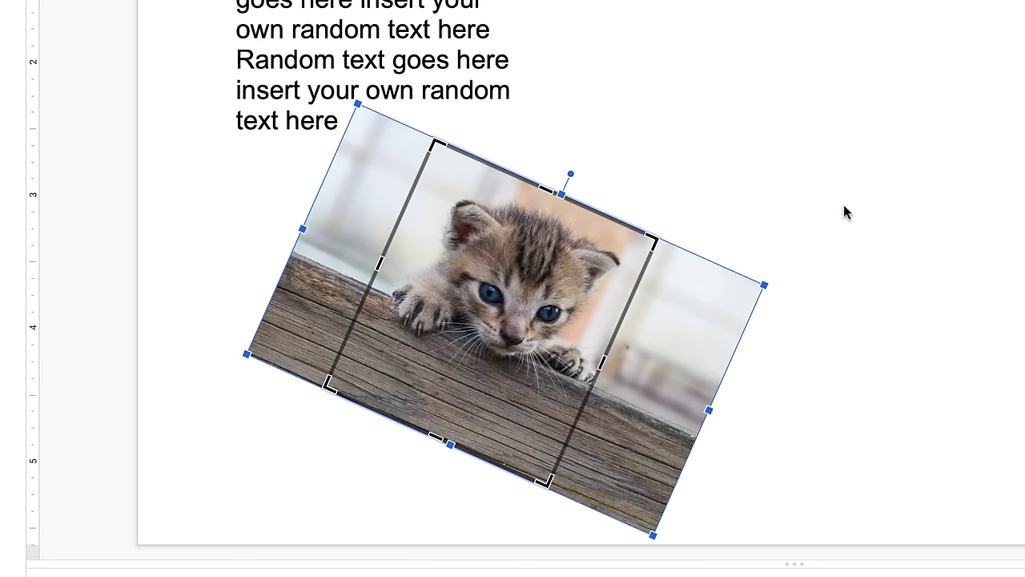
key(Return)
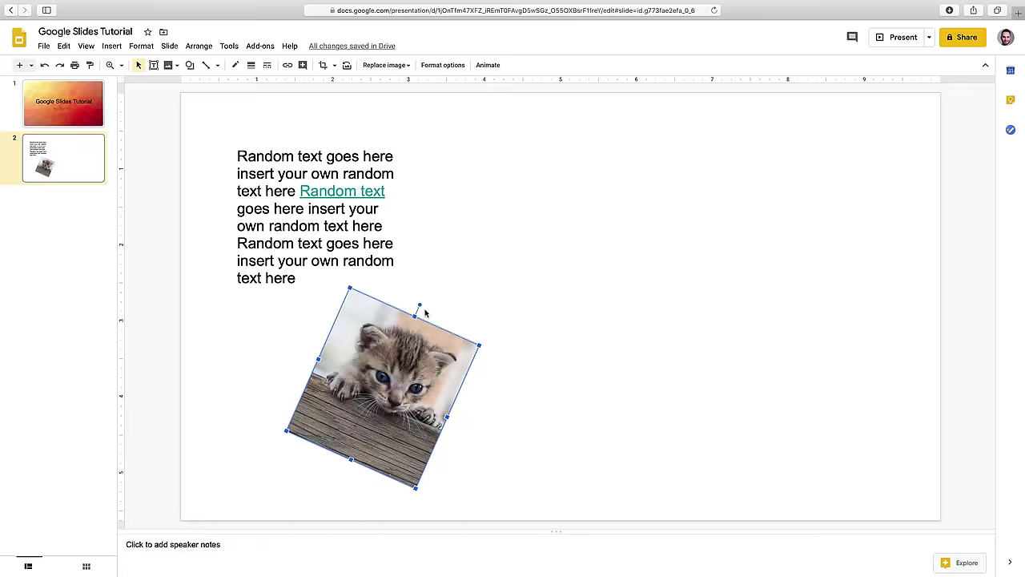
drag(420, 306, 383, 301)
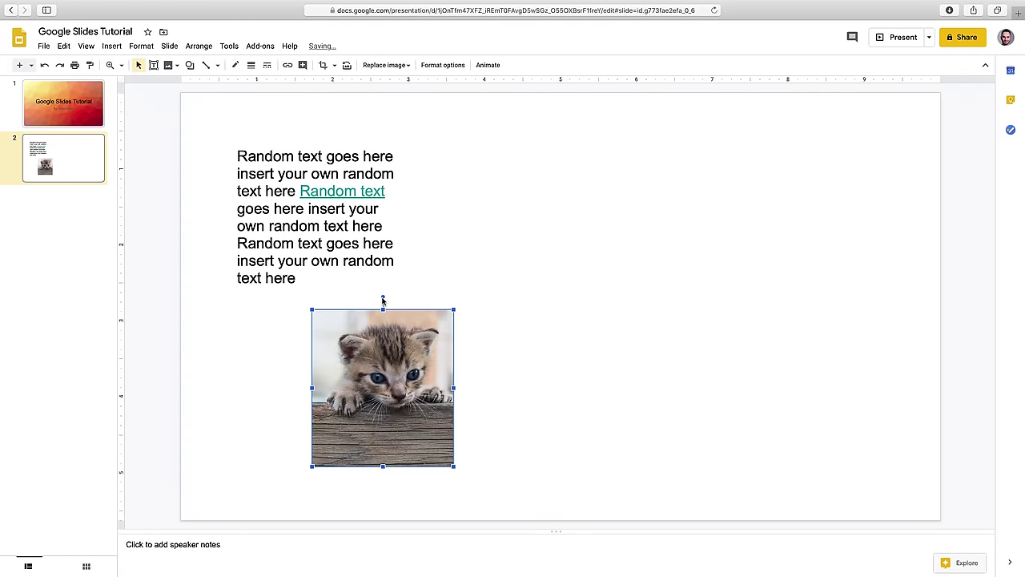
click(514, 370)
- Mask the kitten photo with the starburst shape from the Callouts group
click(422, 363)
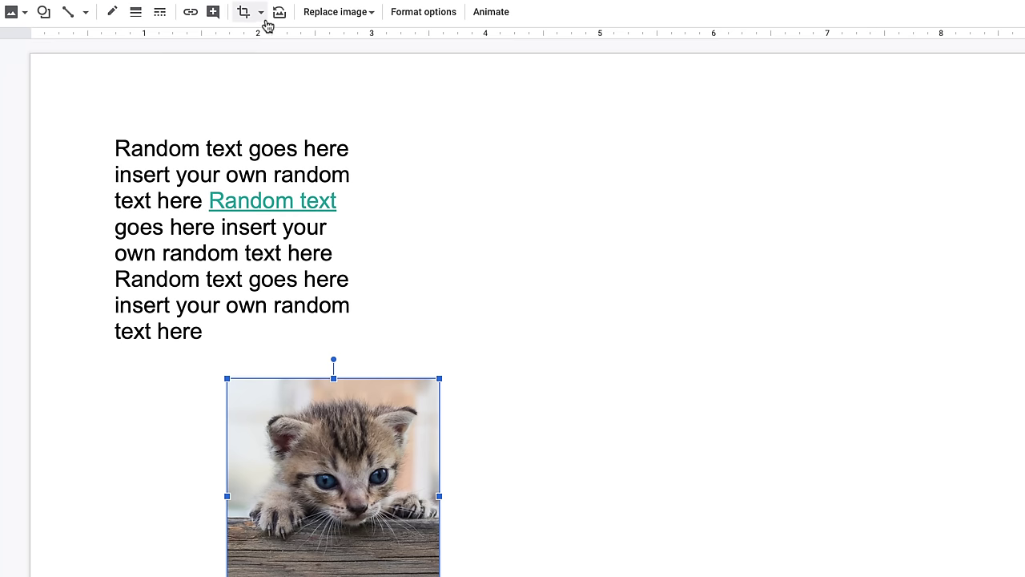
click(261, 13)
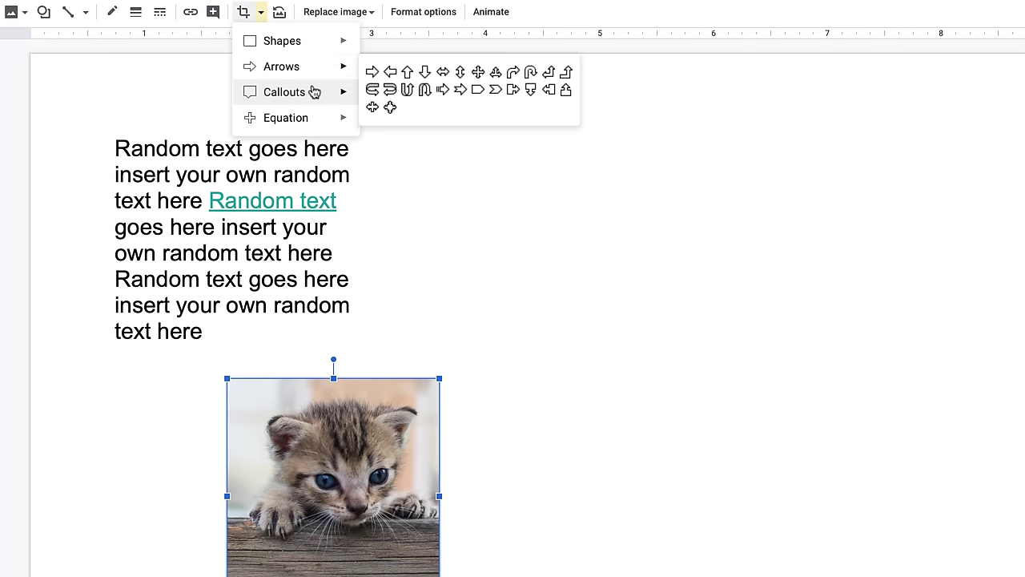
mouse_move(314, 93)
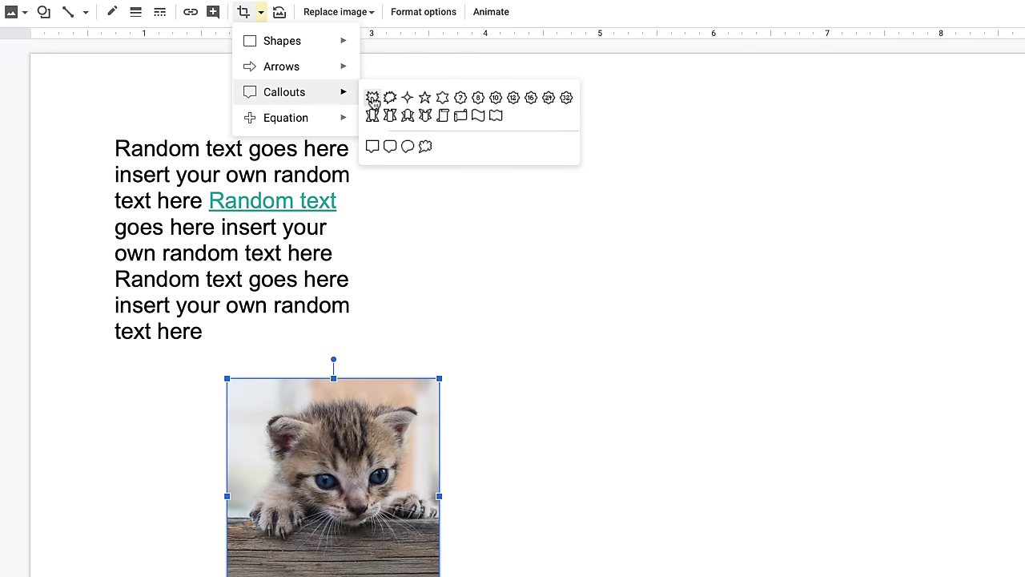
click(372, 98)
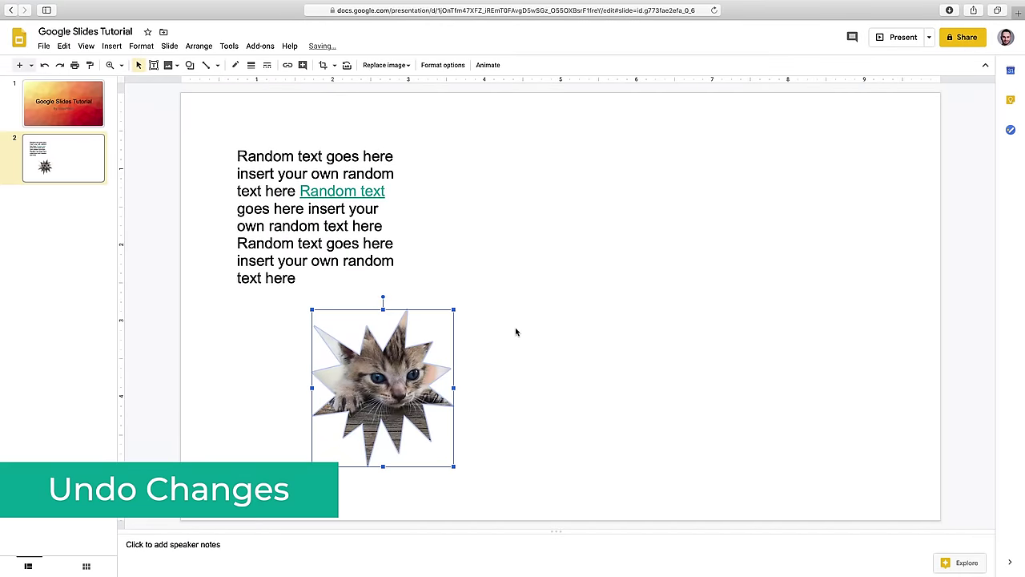
- Undo three times to restore the foam photo and the plain, upright kitten photo
click(516, 331)
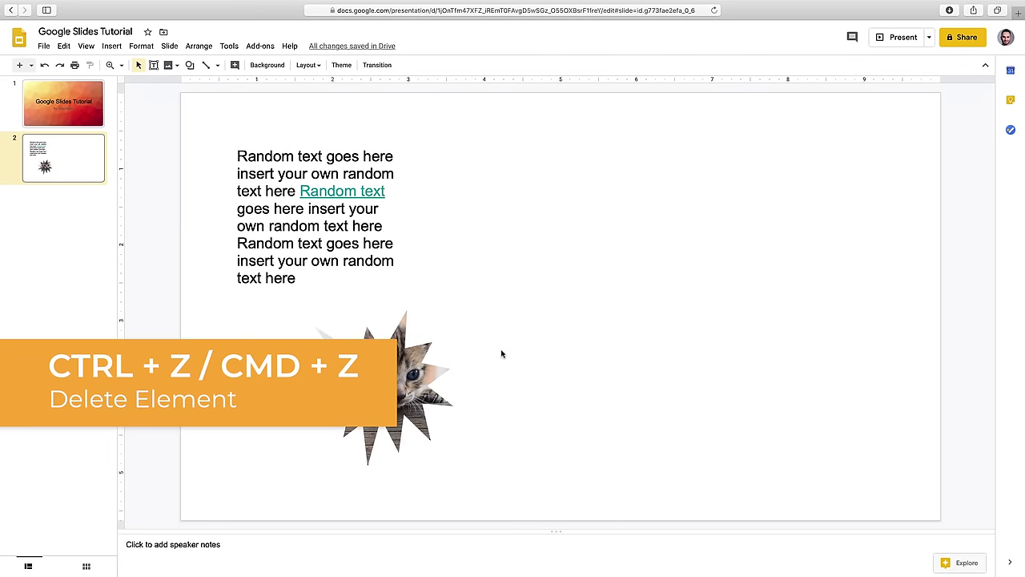
key(super+z)
key(super+z)
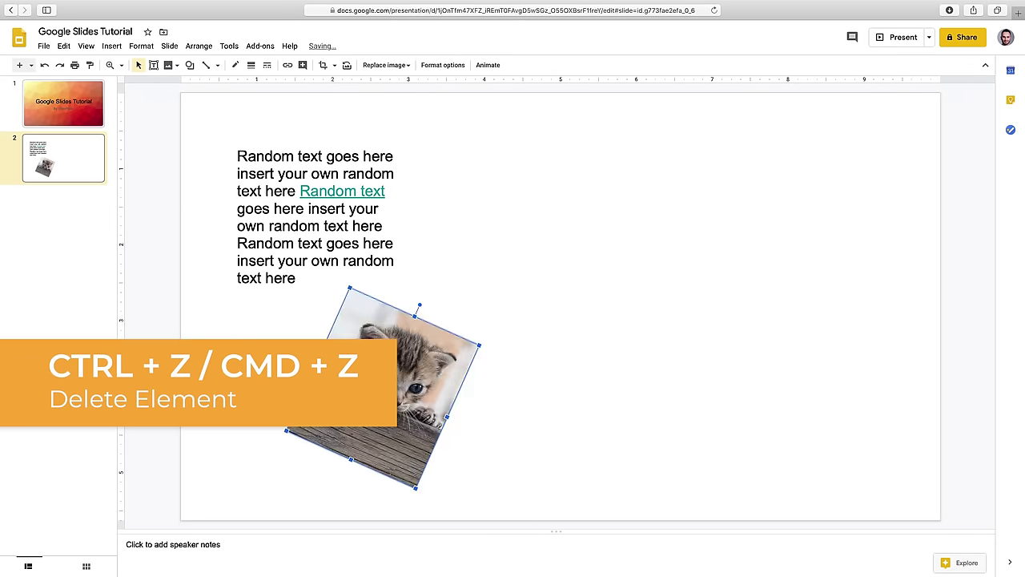
key(super+z)
key(super+z)
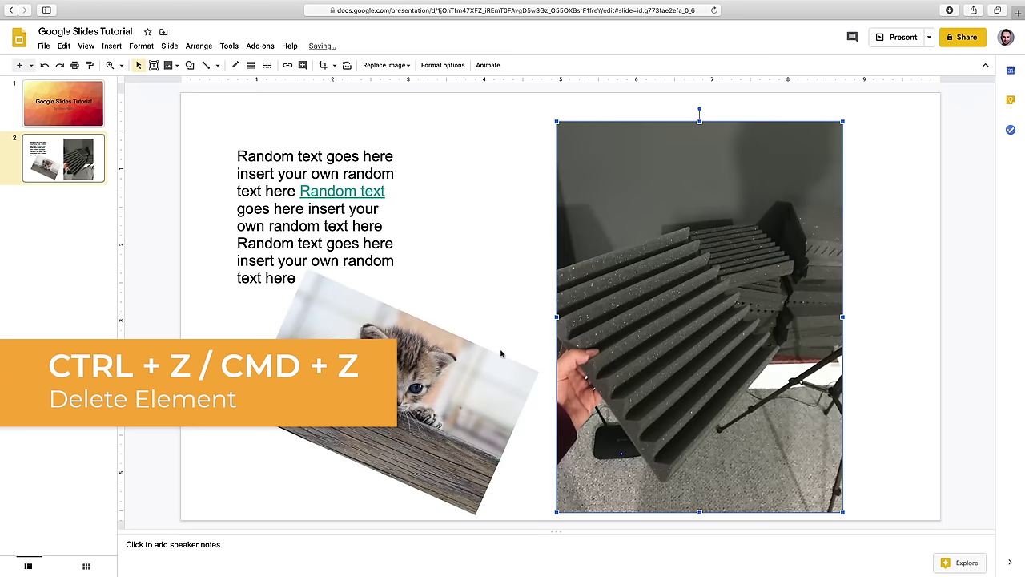
key(super+z)
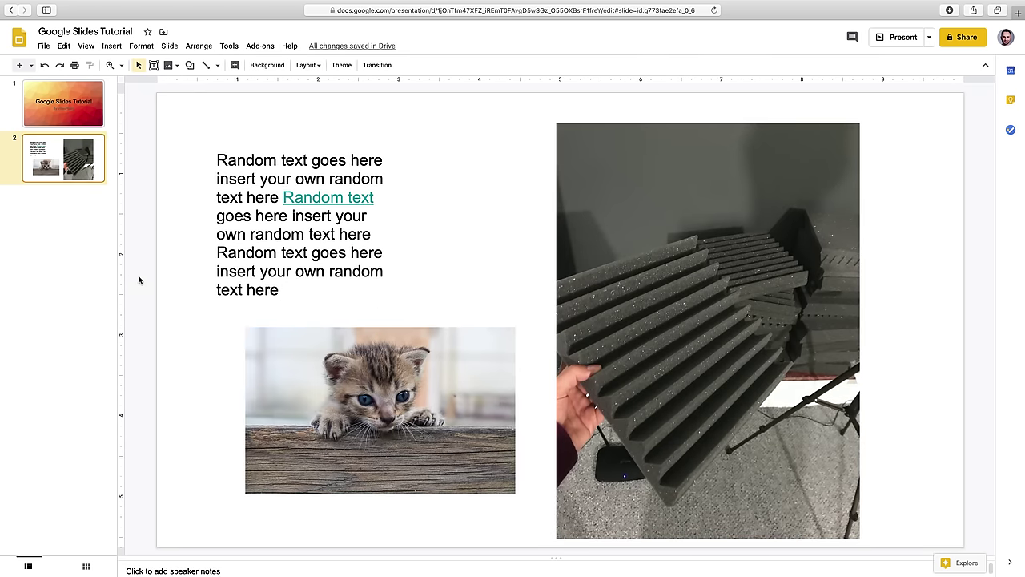
right_click(57, 224)
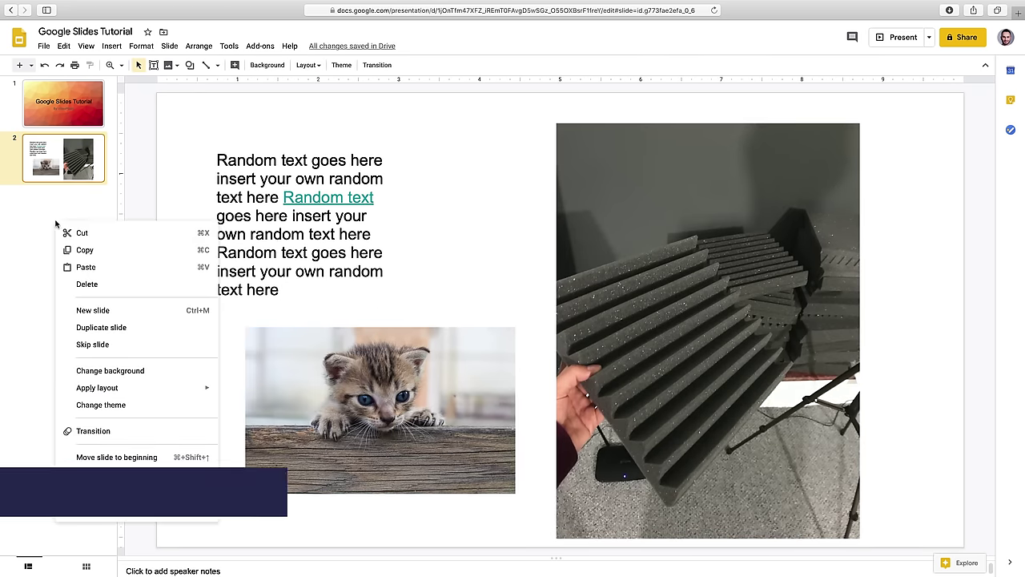
- Add a blank slide 3 and insert MINDY-ComplexProblemSolving-v1.wav from My Drive onto it
click(92, 311)
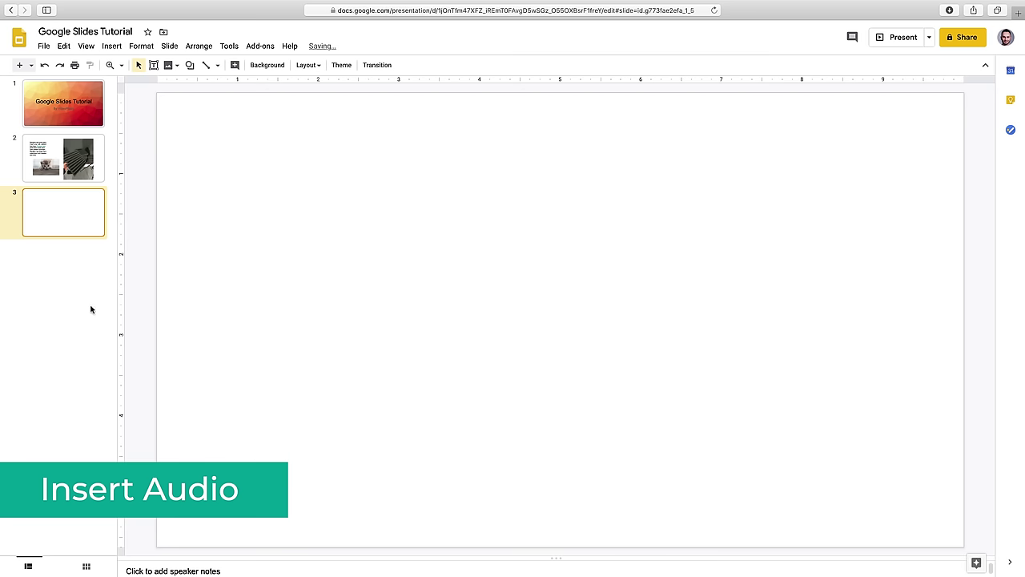
click(116, 46)
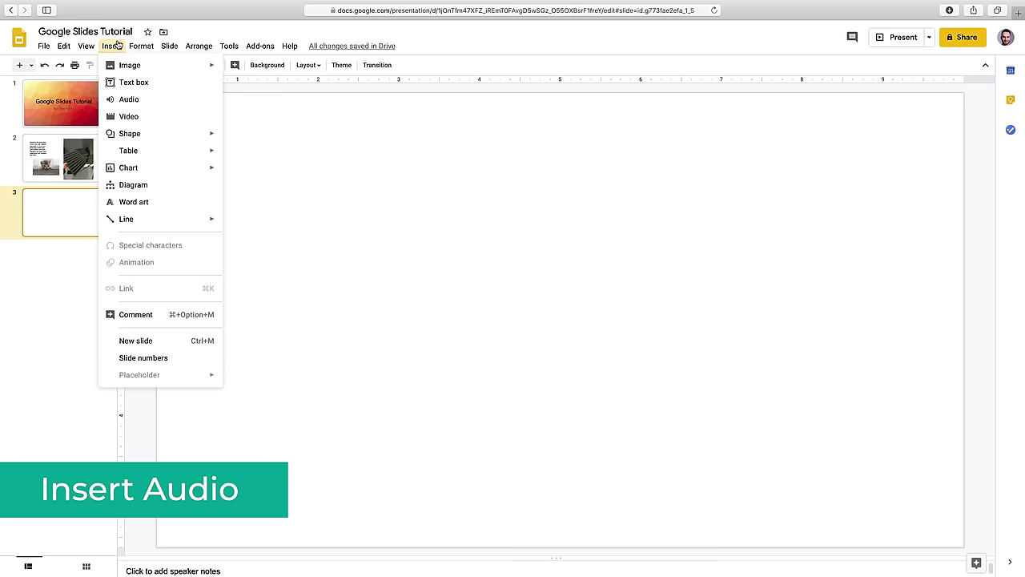
click(152, 99)
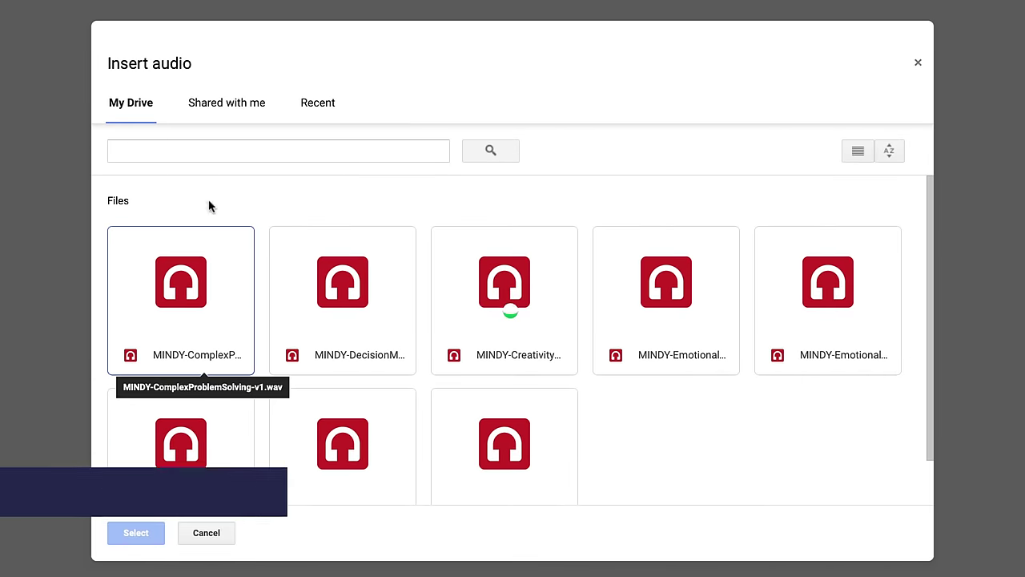
click(388, 353)
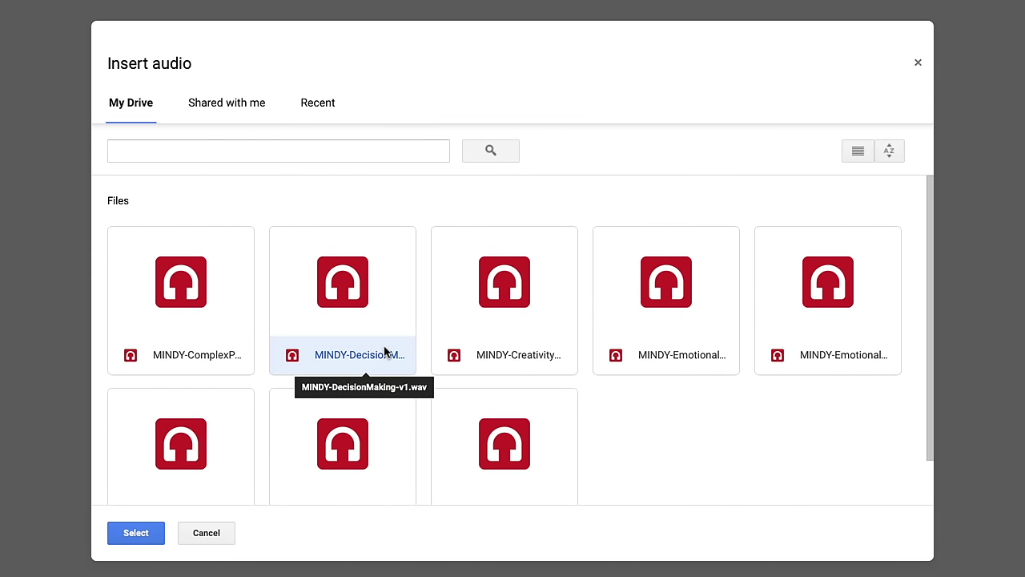
click(632, 394)
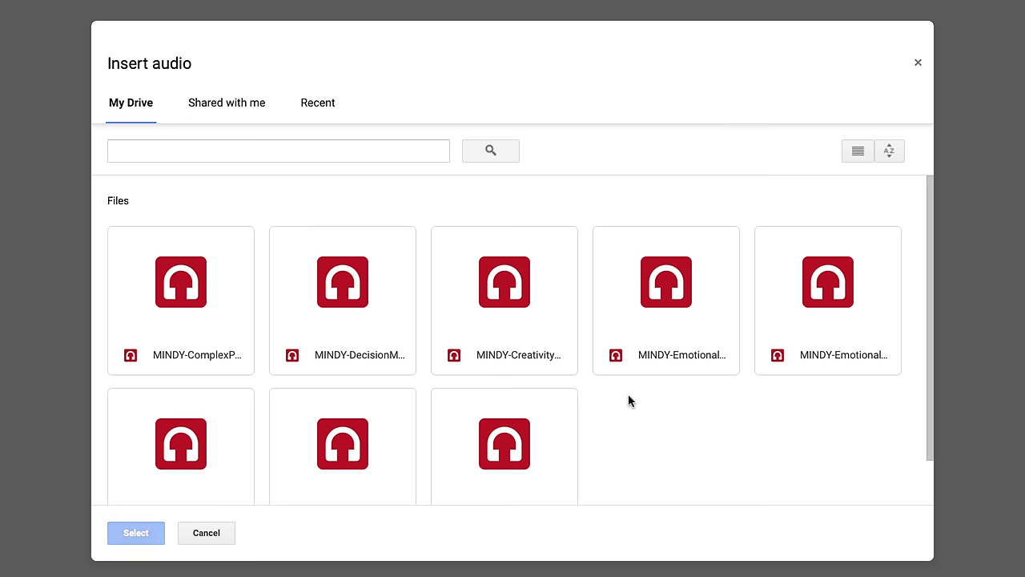
click(232, 325)
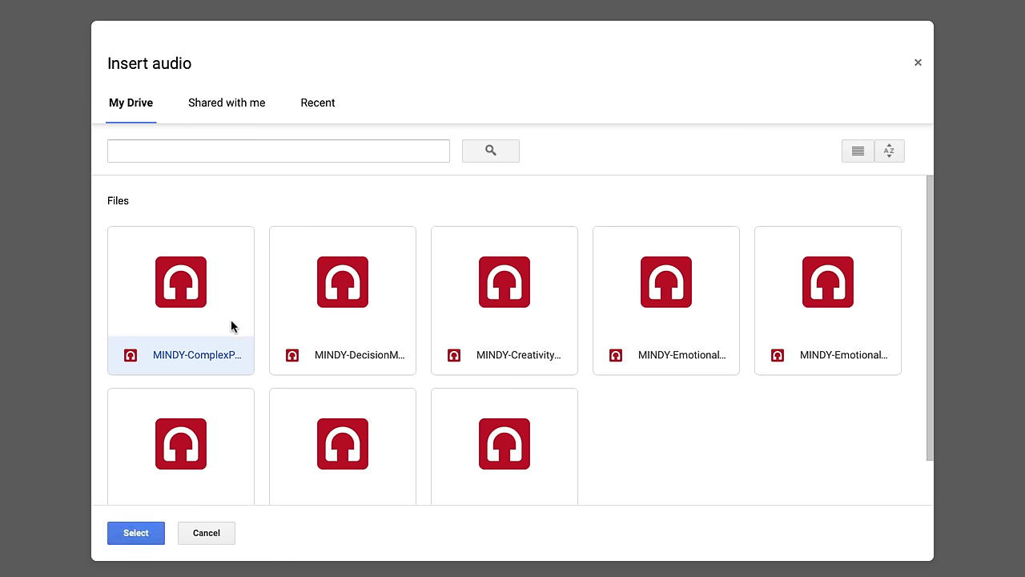
click(141, 542)
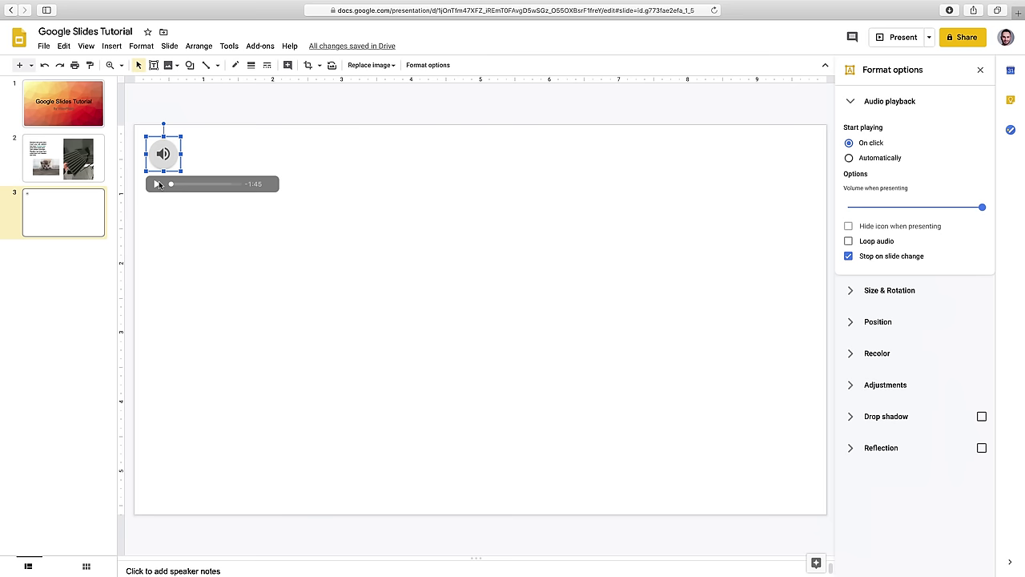
click(227, 158)
- Search YouTube for 'videoplasty' in the video dialog and pick the What Is Stock Animation? result
click(112, 46)
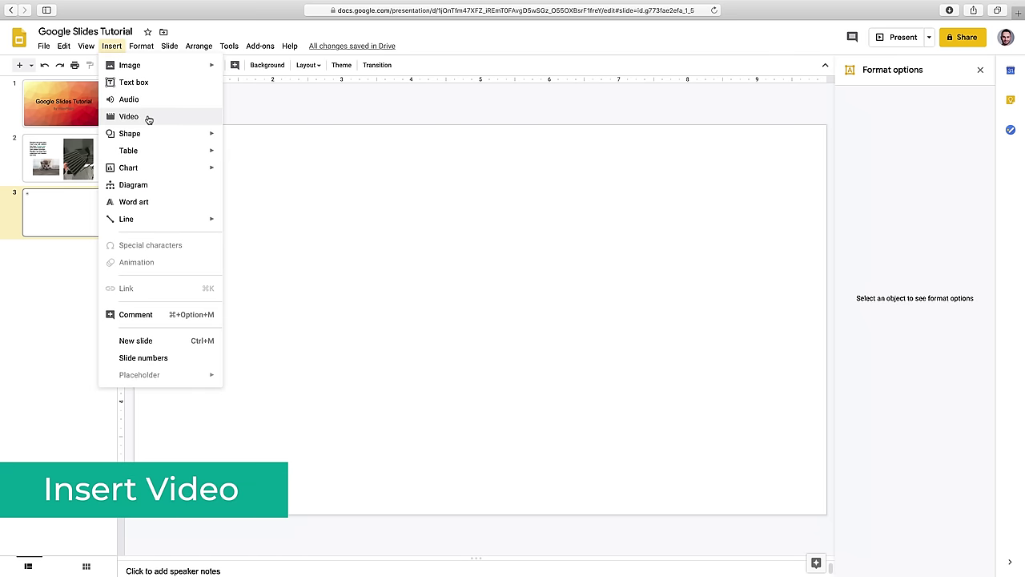
click(147, 117)
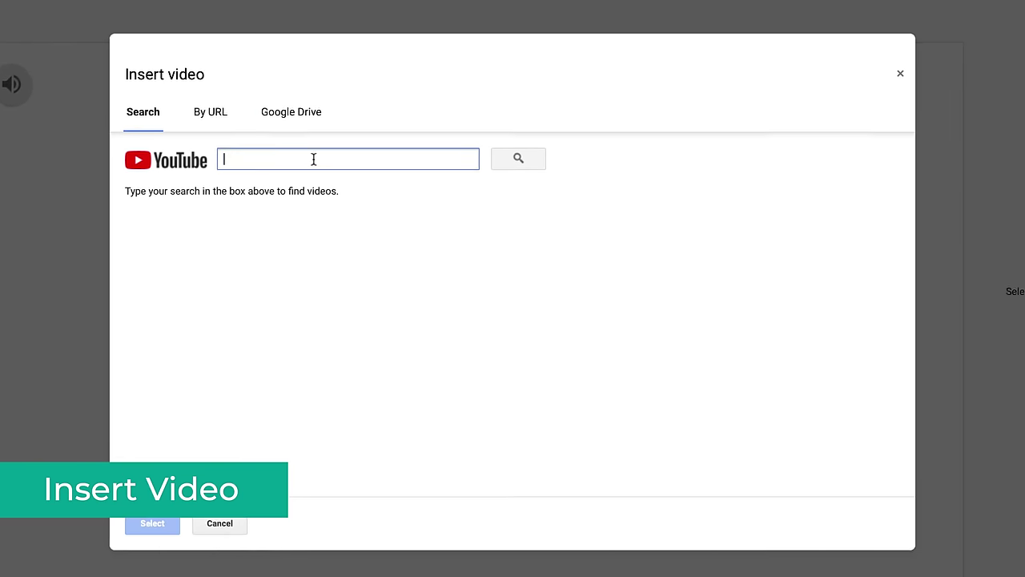
text(videoplasty)
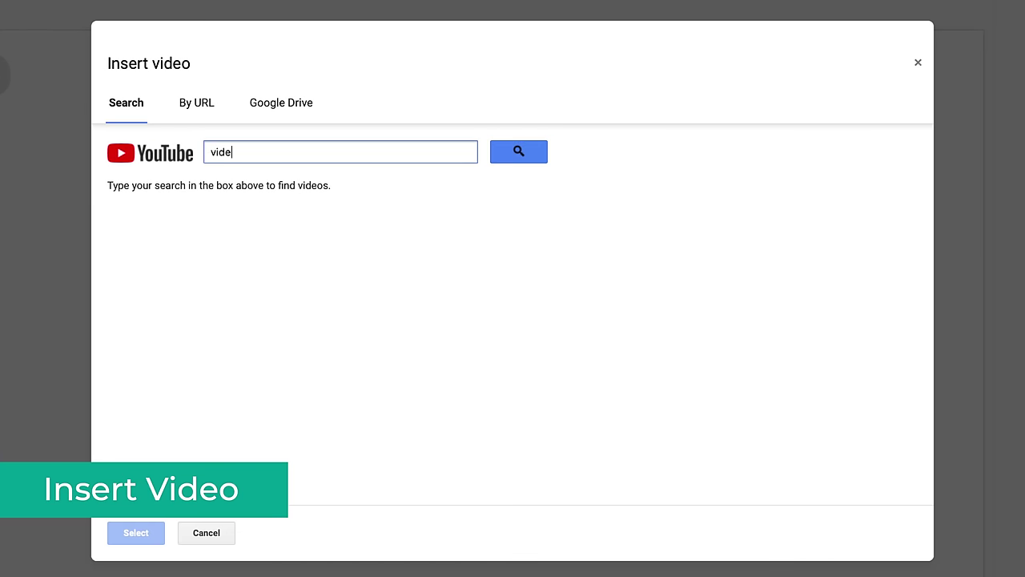
key(Return)
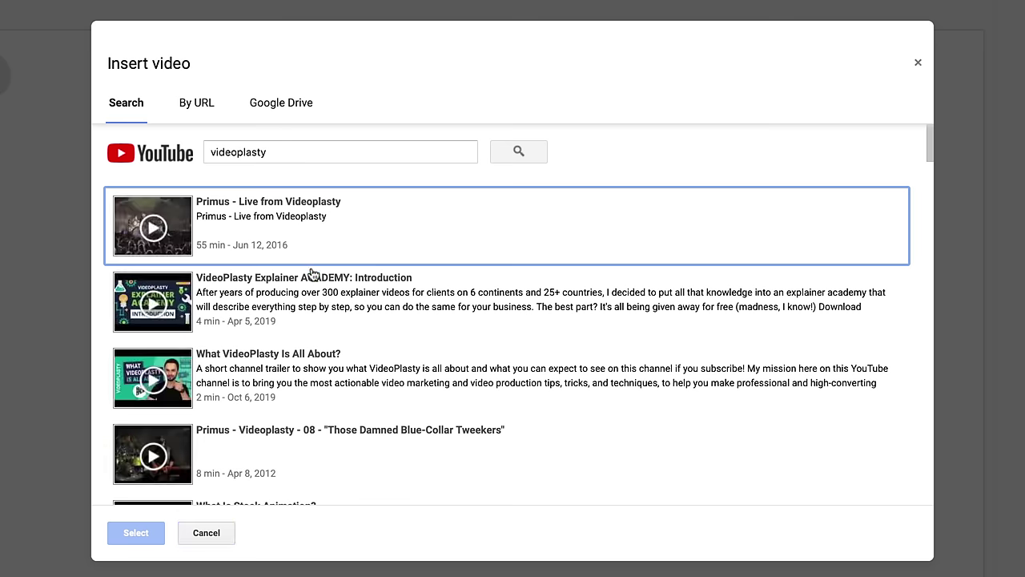
scroll(305, 328, down, 1)
scroll(305, 328, down, 4)
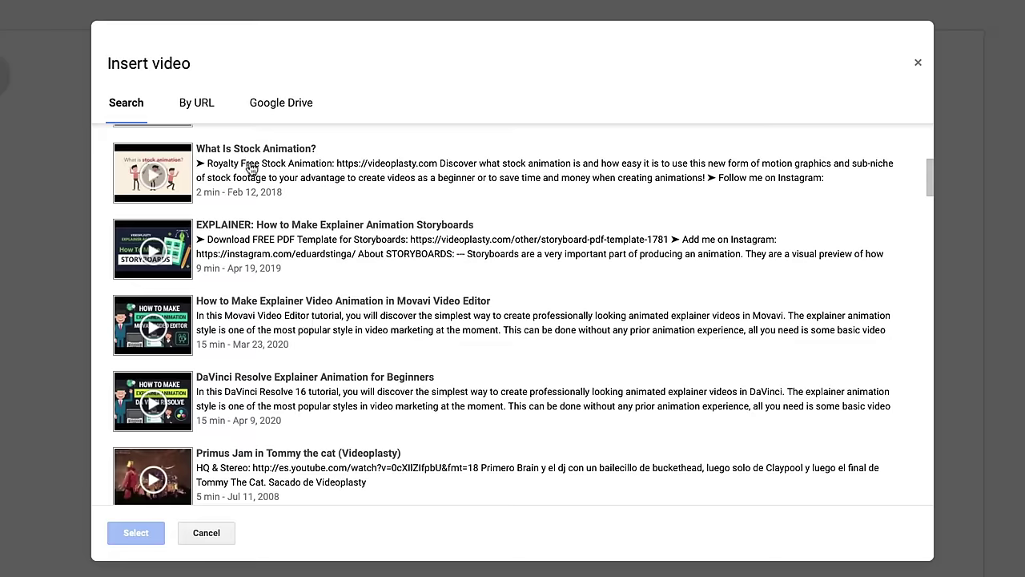
click(251, 168)
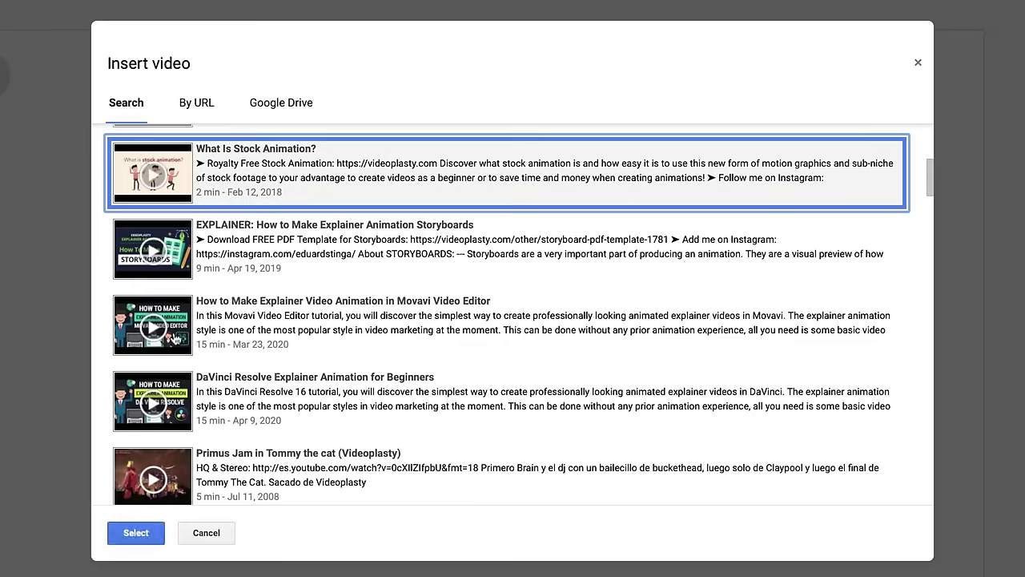
- Paste a link under By URL, then insert the Thnx video from Google Drive instead
click(193, 105)
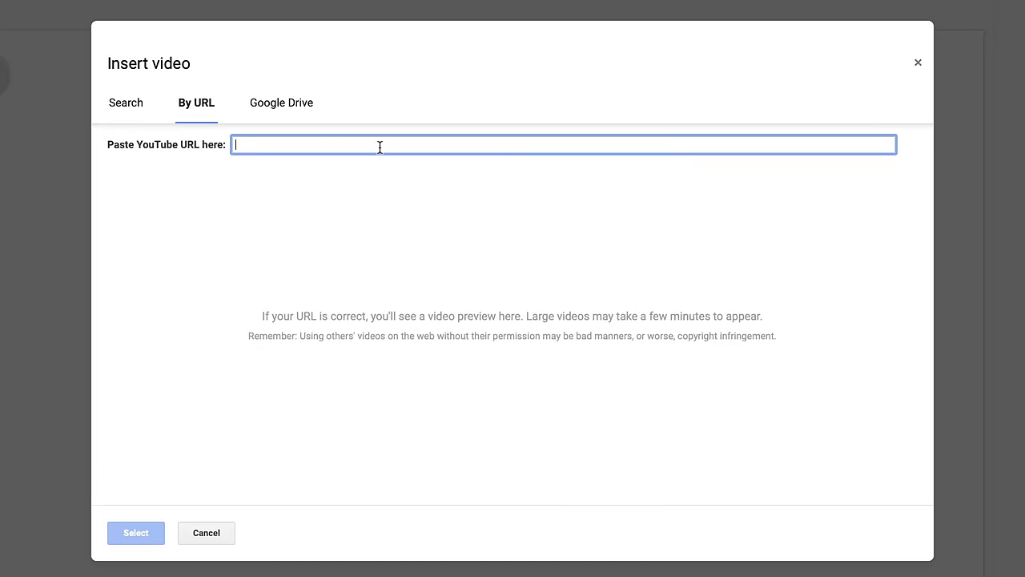
text(https://www.youtube.com/watch?v=V5rQIXibKgg)
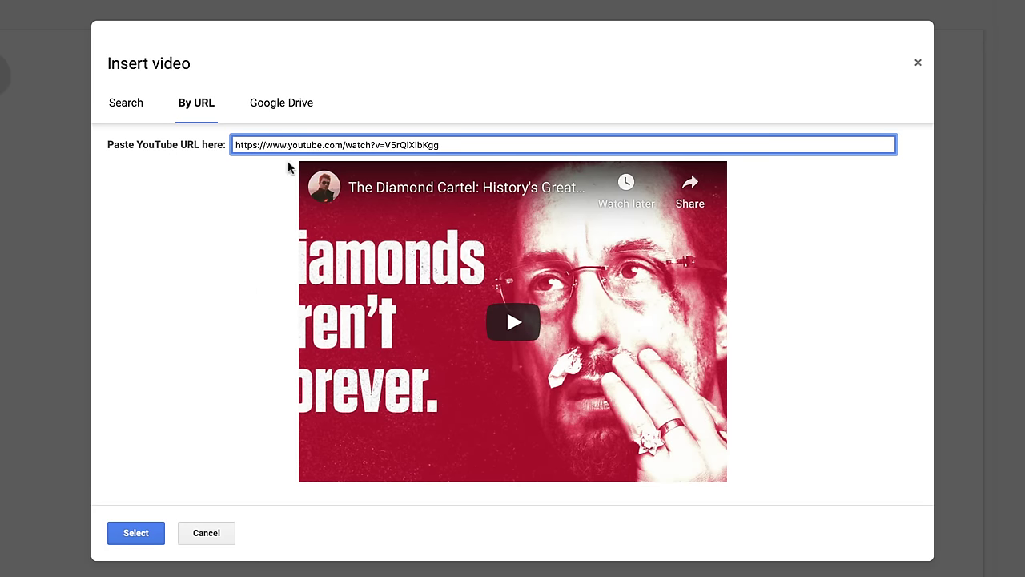
click(298, 107)
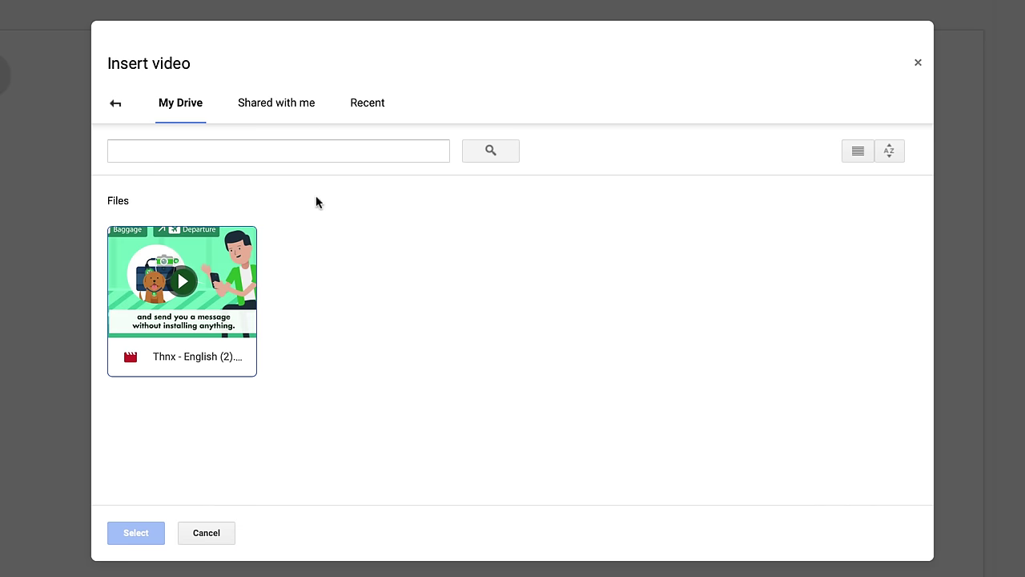
click(229, 330)
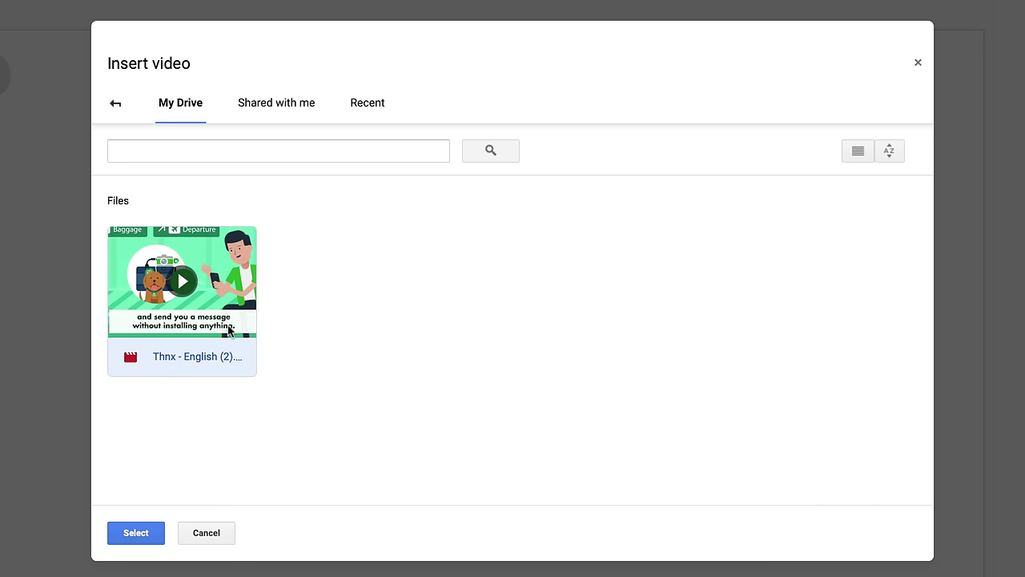
click(142, 532)
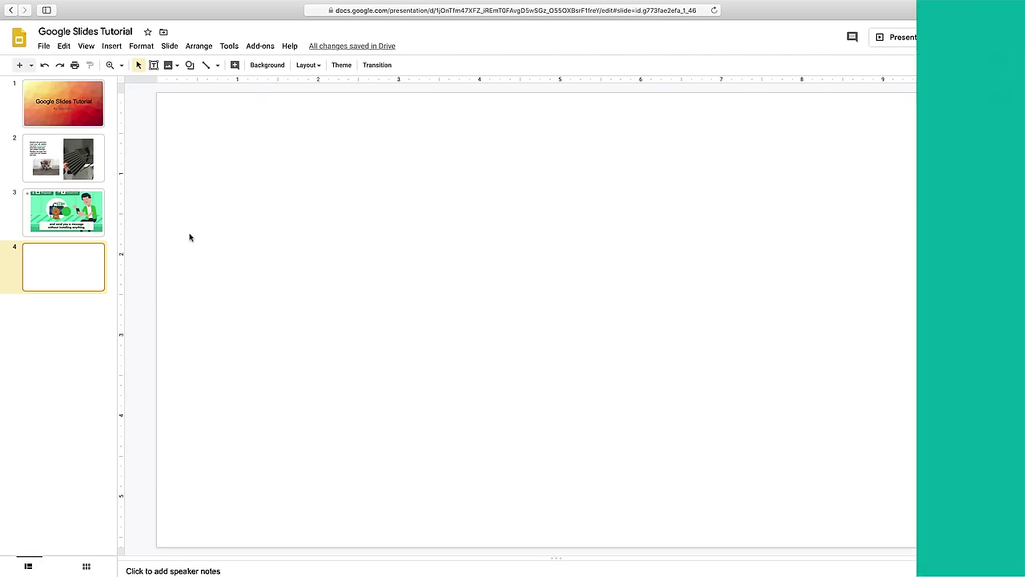
- Insert a linked Points scored pie chart on slide 4 and open its link options
click(111, 46)
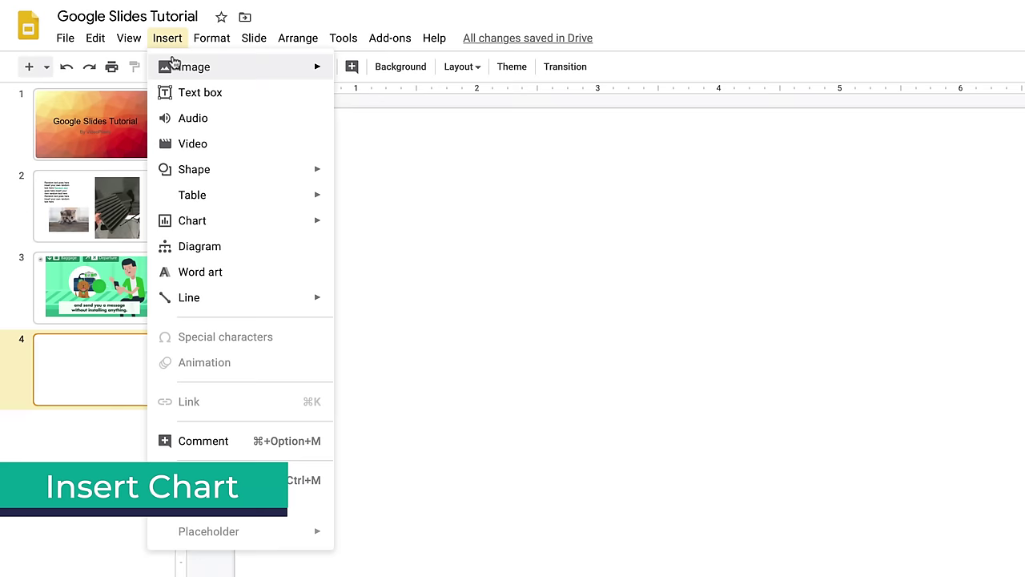
mouse_move(261, 223)
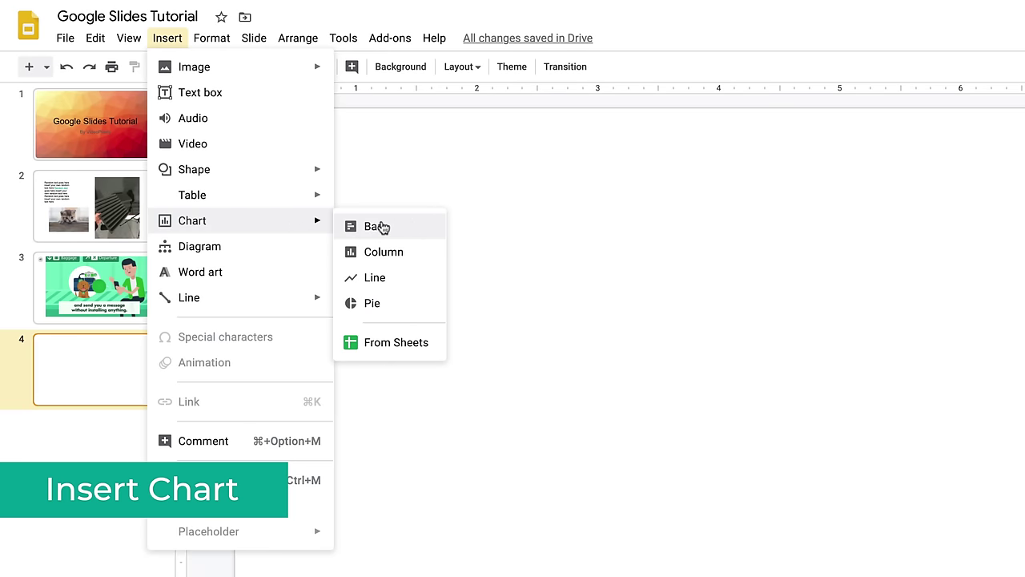
click(418, 304)
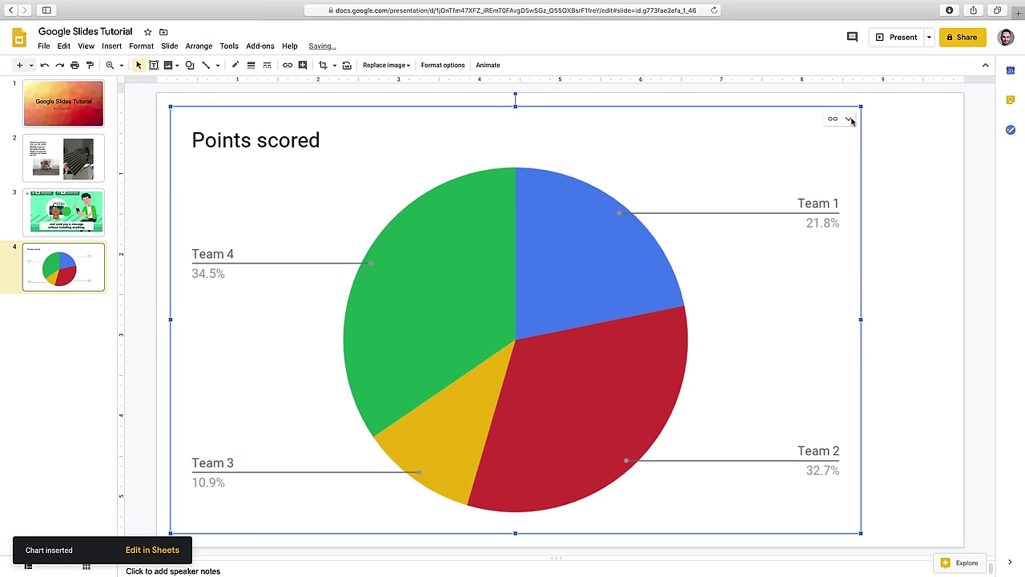
click(850, 119)
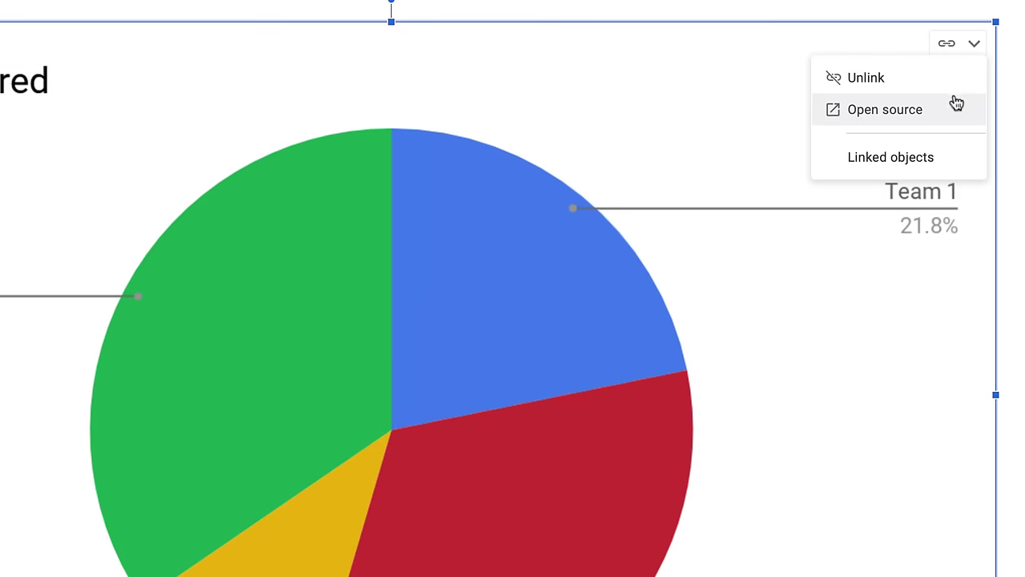
- In the chart's source spreadsheet, relabel cells A2:A5 as Q1, Q2, Q3 and Q4
click(953, 107)
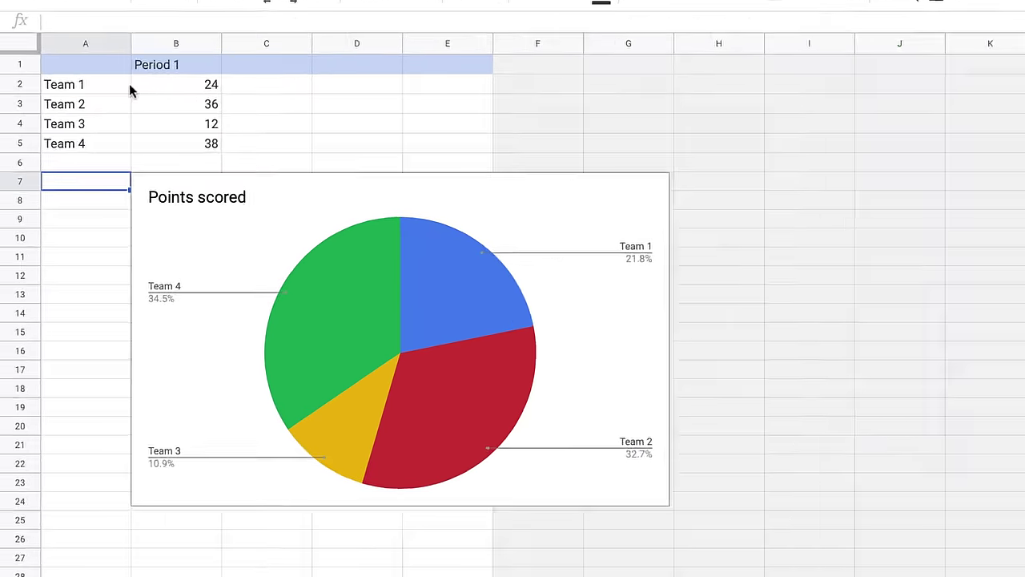
click(48, 135)
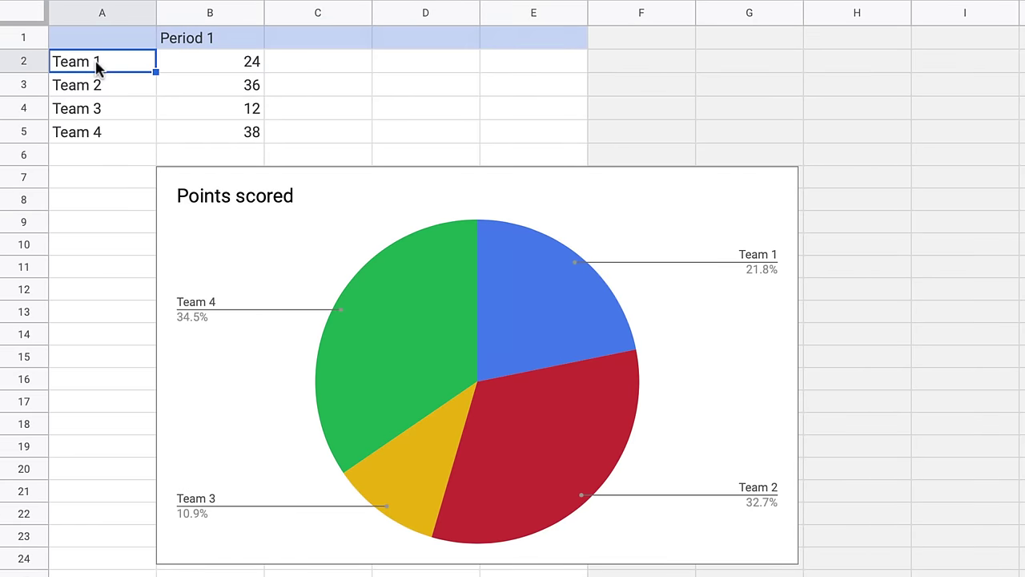
text(Q1)
key(Return)
text(Q2)
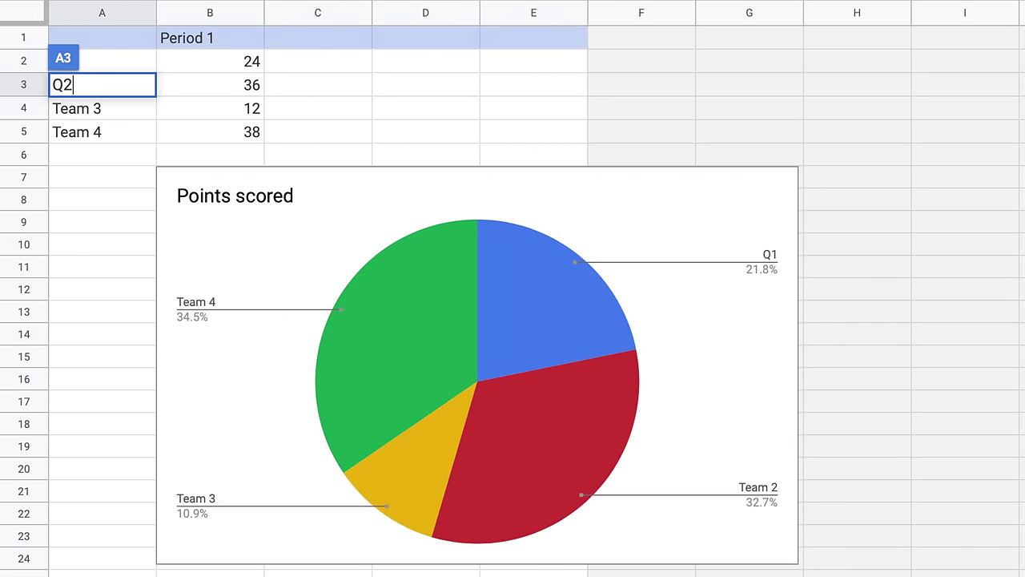
key(Return)
text(Q3)
key(Return)
text(Q4)
key(Return)
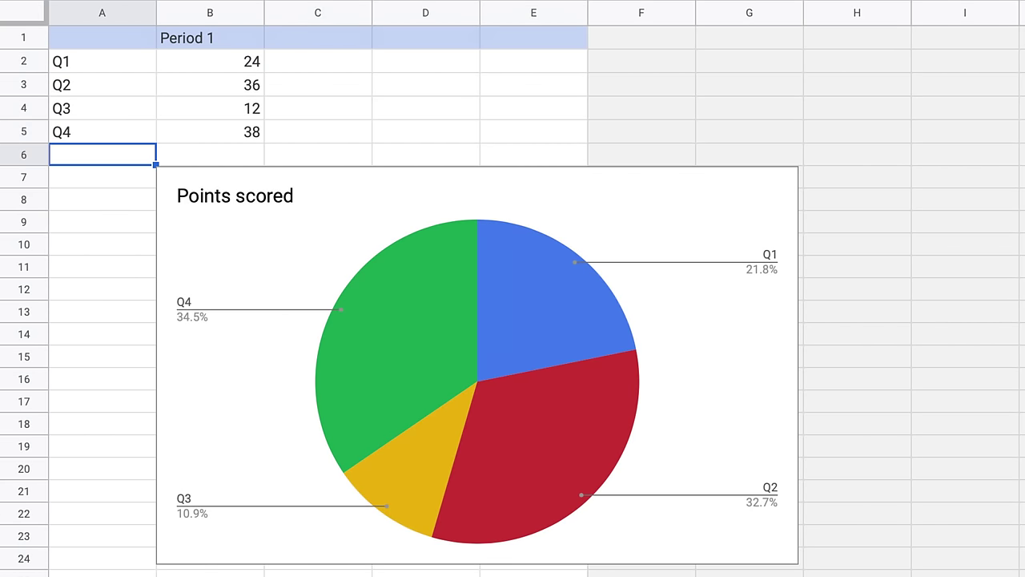
- Set Period 1 values in B2:B5 to 143, 25, 541 and 321, then return to the presentation
key(Up)
key(Up)
key(Up)
key(Up)
key(Right)
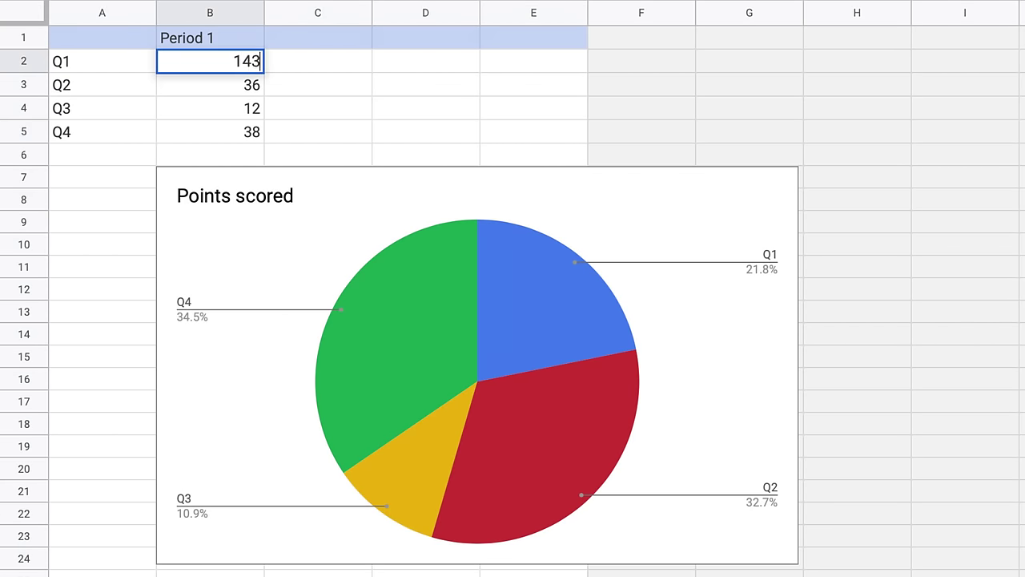
key(Return)
text(25)
key(Return)
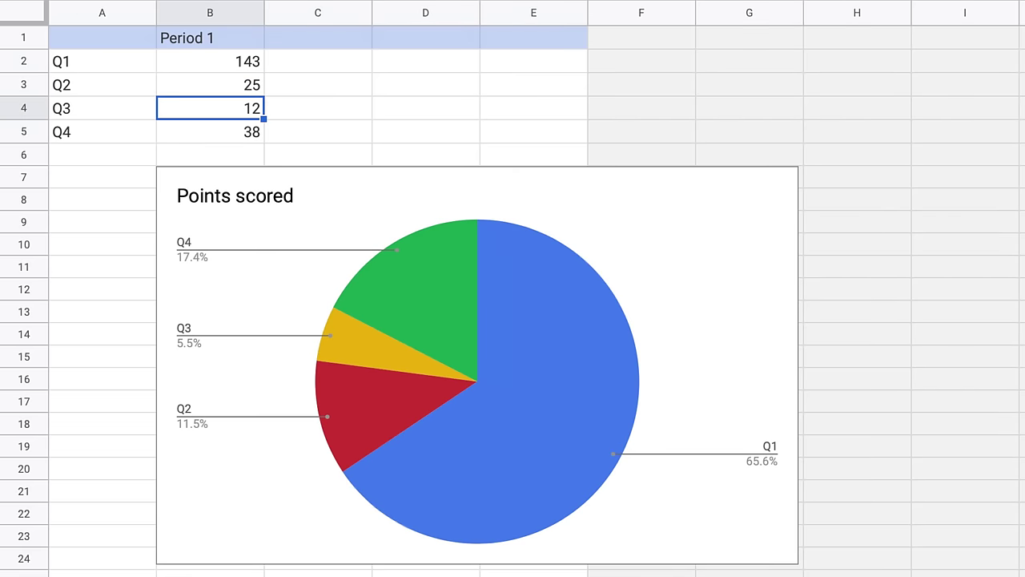
text(54)
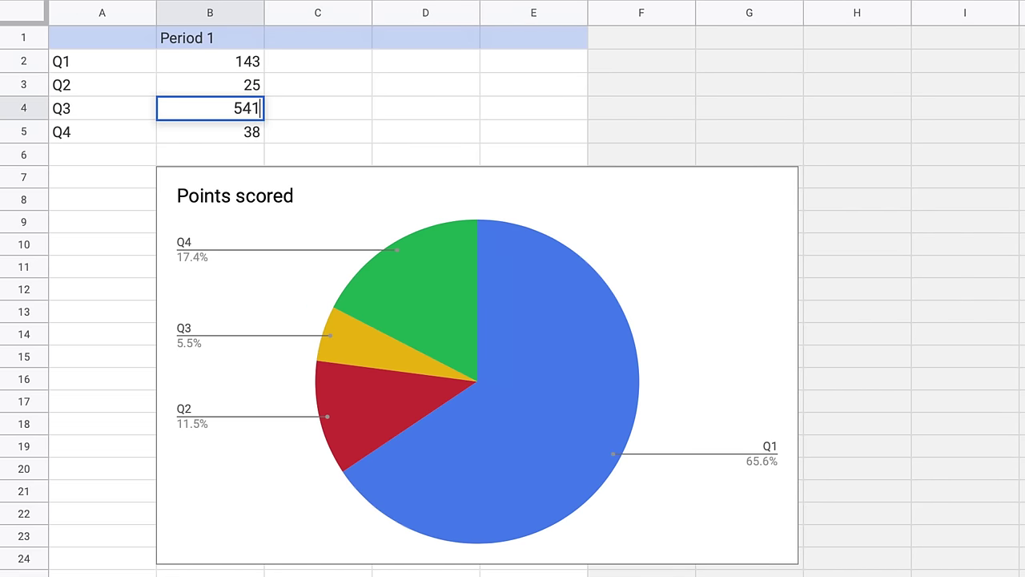
key(Return)
text(321)
key(Return)
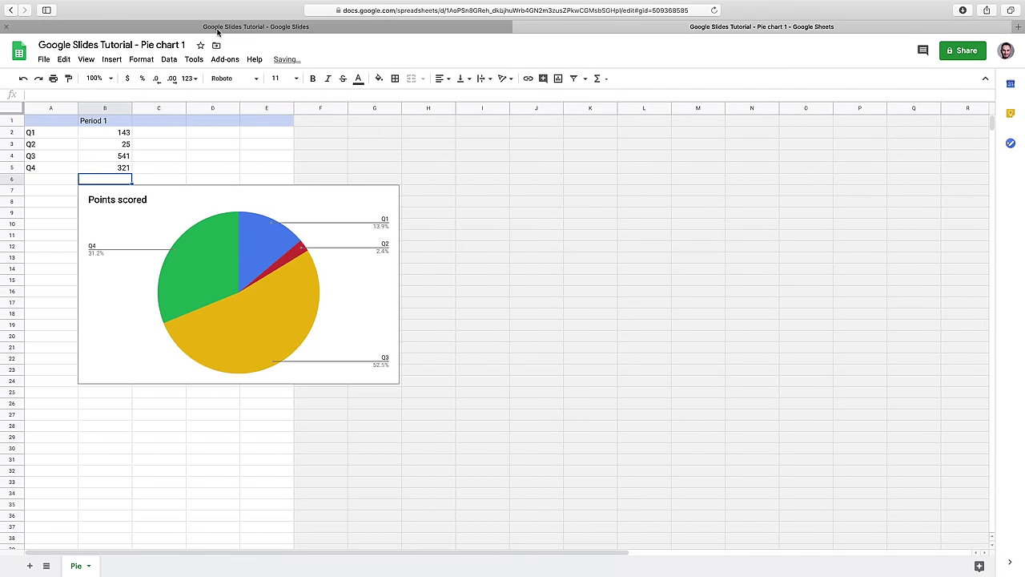
click(217, 28)
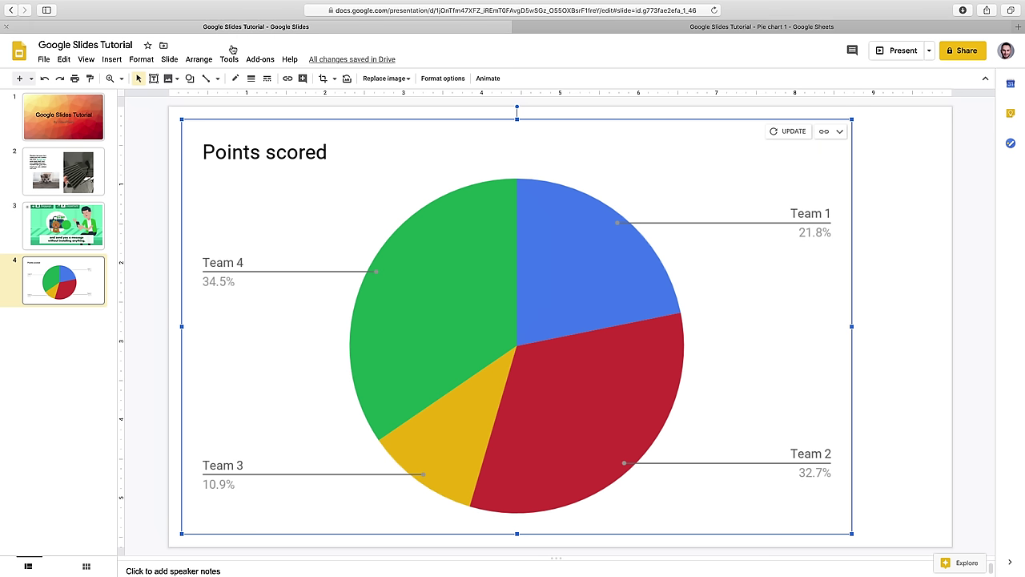
- Update the linked pie chart with the new data and bring up the filmstrip's slide menu
click(773, 132)
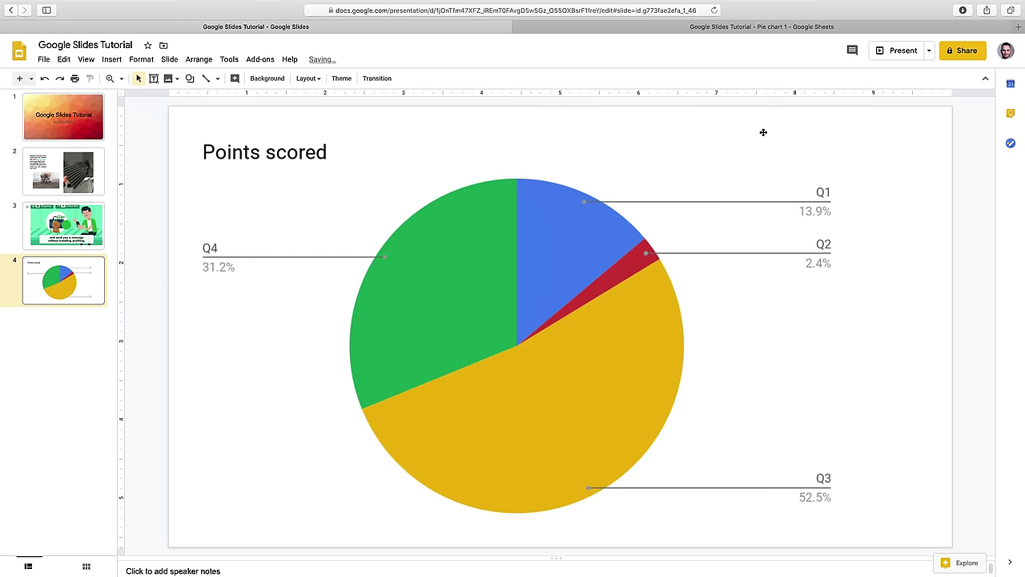
right_click(45, 340)
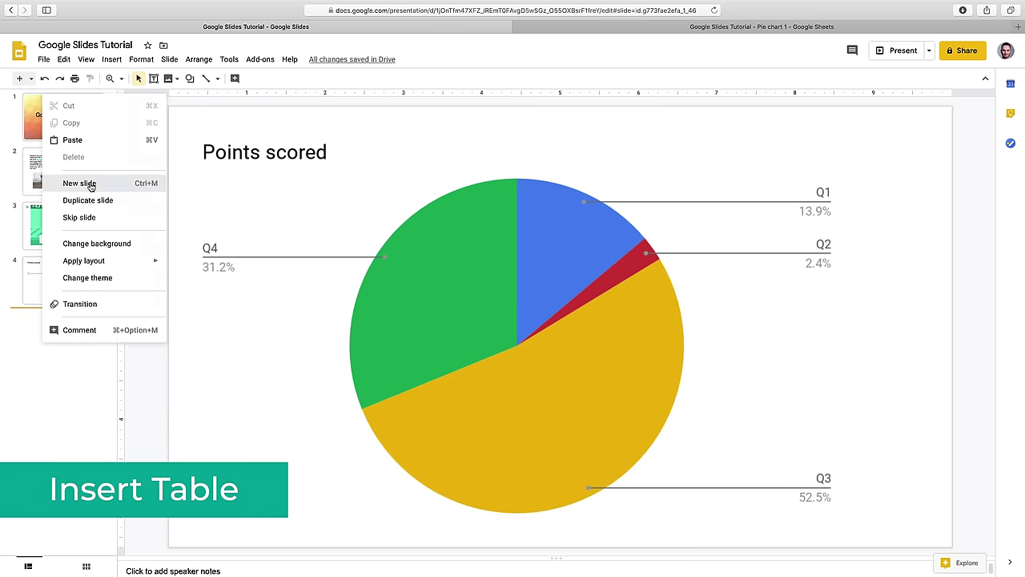
- Add a new slide after the chart and insert a 3 x 6 table on it
click(90, 184)
click(107, 62)
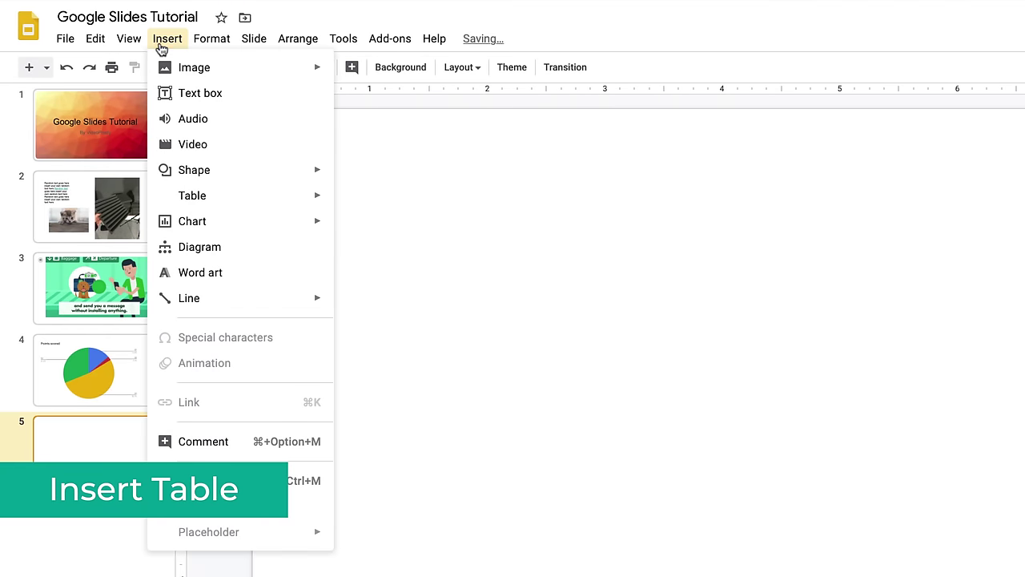
mouse_move(243, 200)
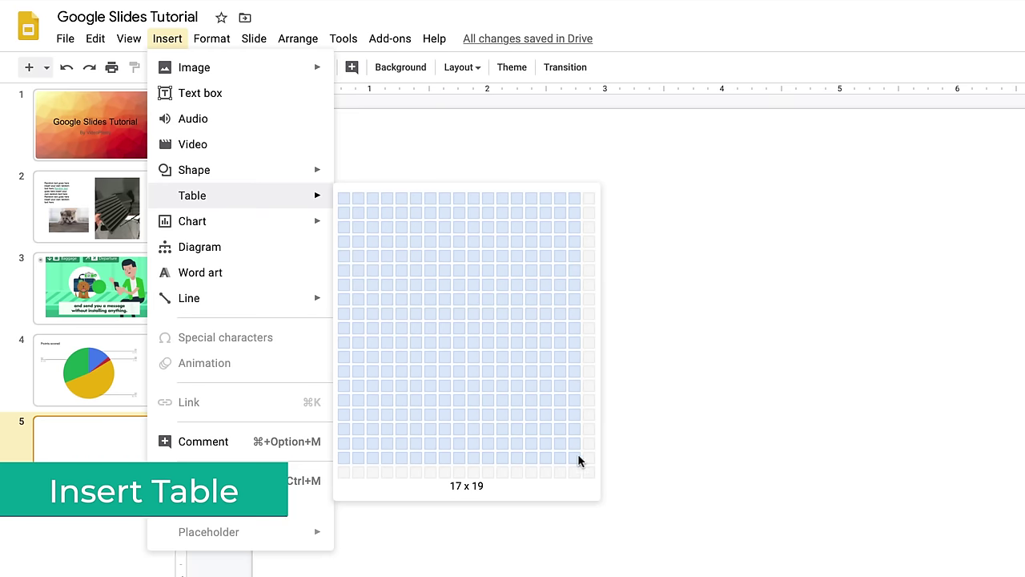
click(367, 276)
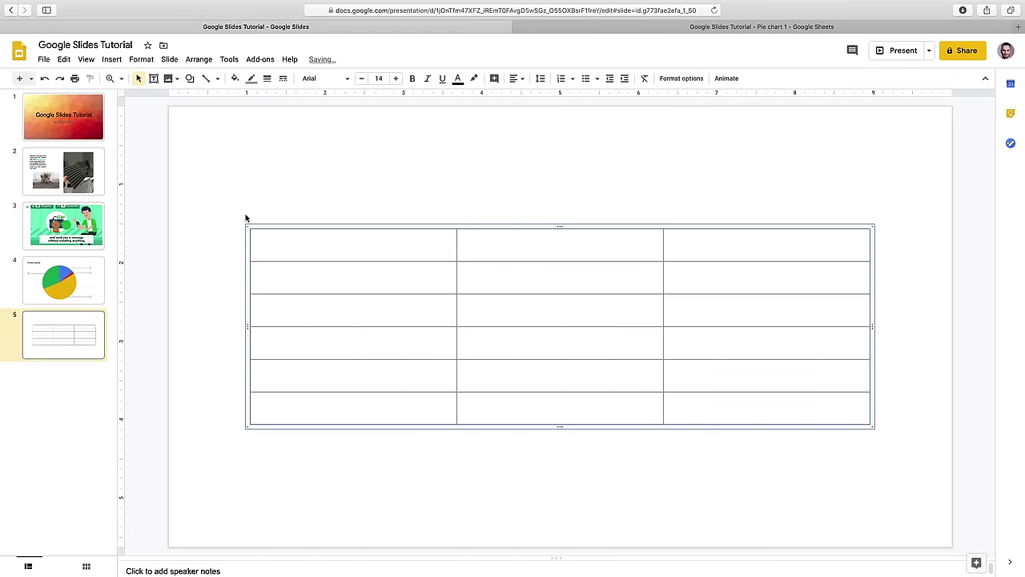
- Fill the table's top row with Header 1, Header 2 and Header 3
click(311, 249)
text(Header 1)
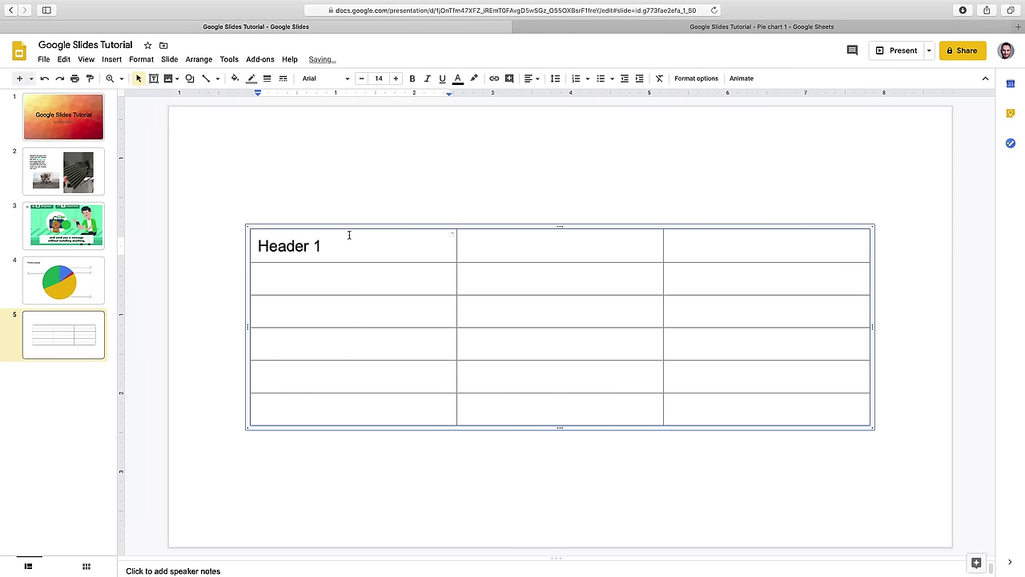
key(Tab)
text(Hea)
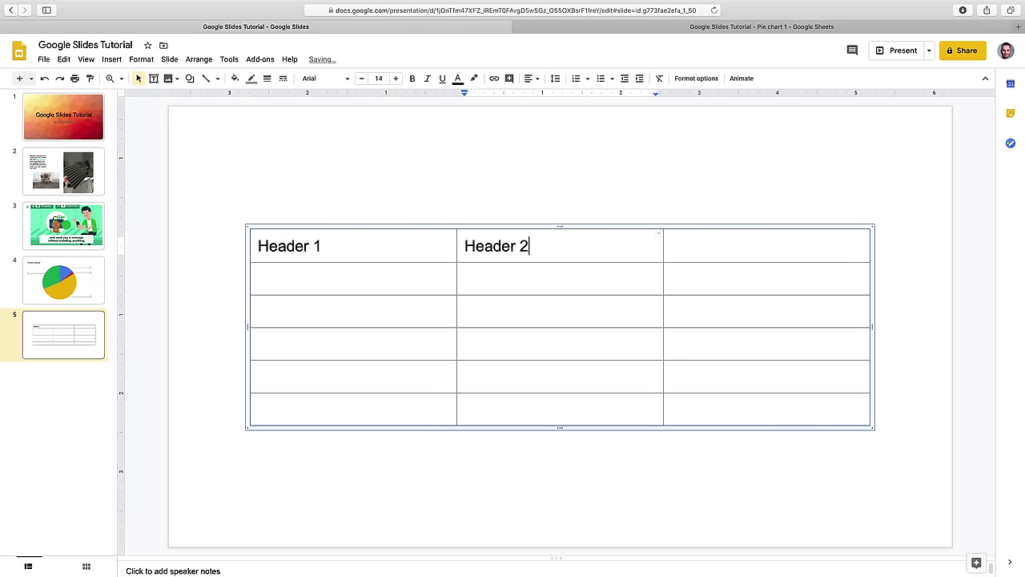
key(Tab)
text(Header)
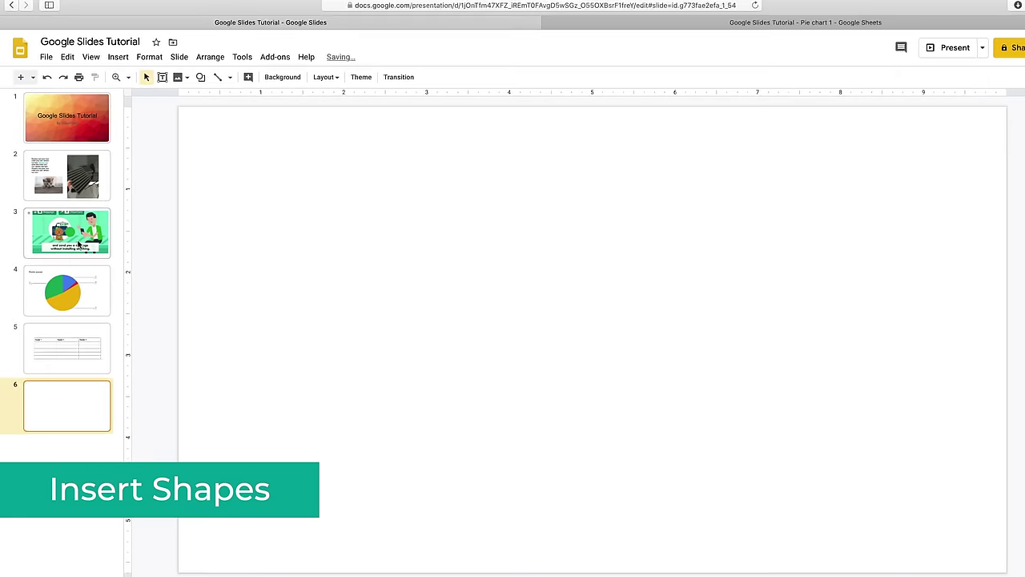
- Draw a large rounded rectangle in the slide centre and a smaller one at the top-left
click(179, 38)
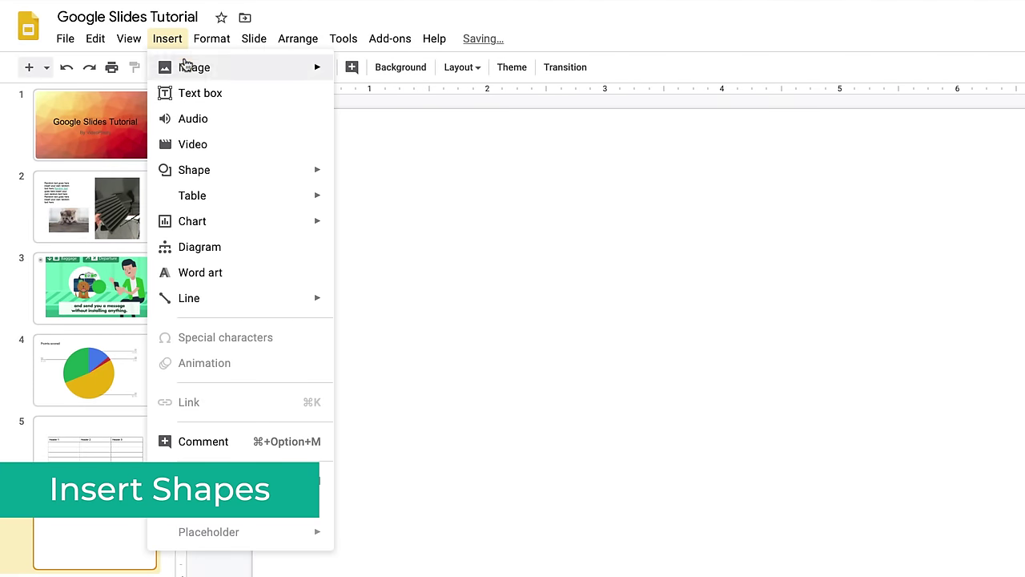
mouse_move(226, 171)
mouse_move(379, 178)
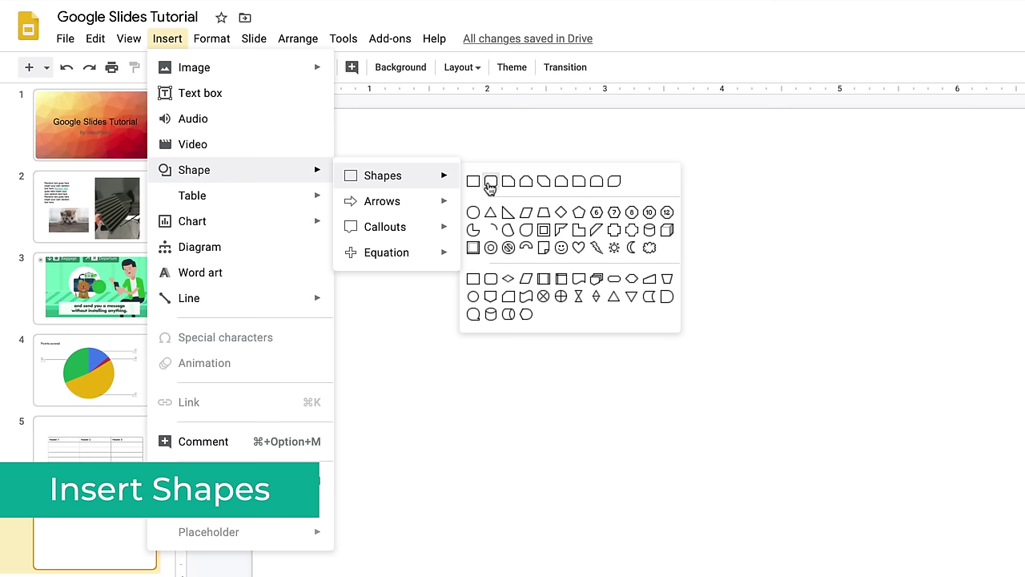
click(490, 183)
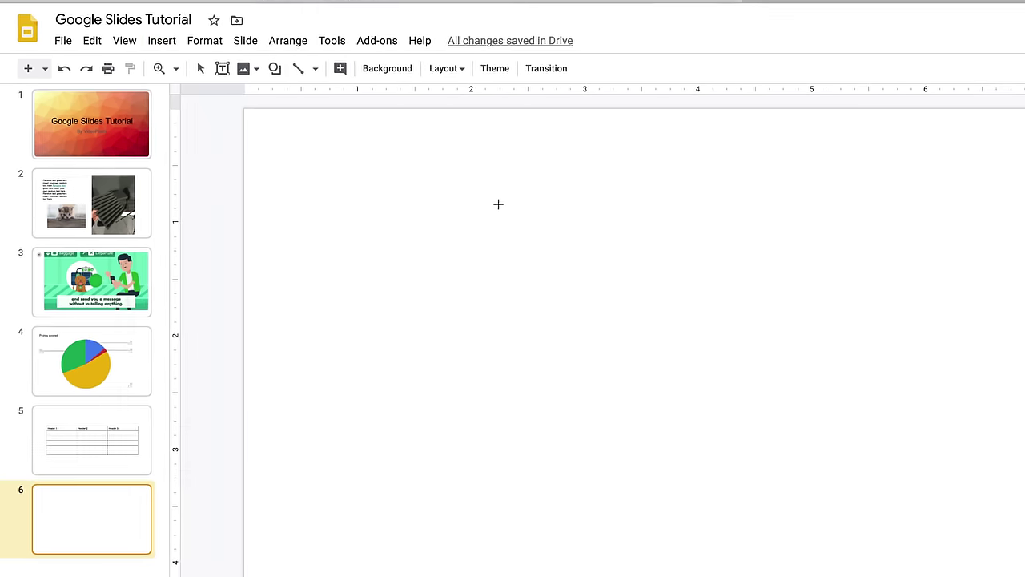
mouse_move(665, 329)
mouse_down()
mouse_move(708, 340)
mouse_move(962, 473)
mouse_up()
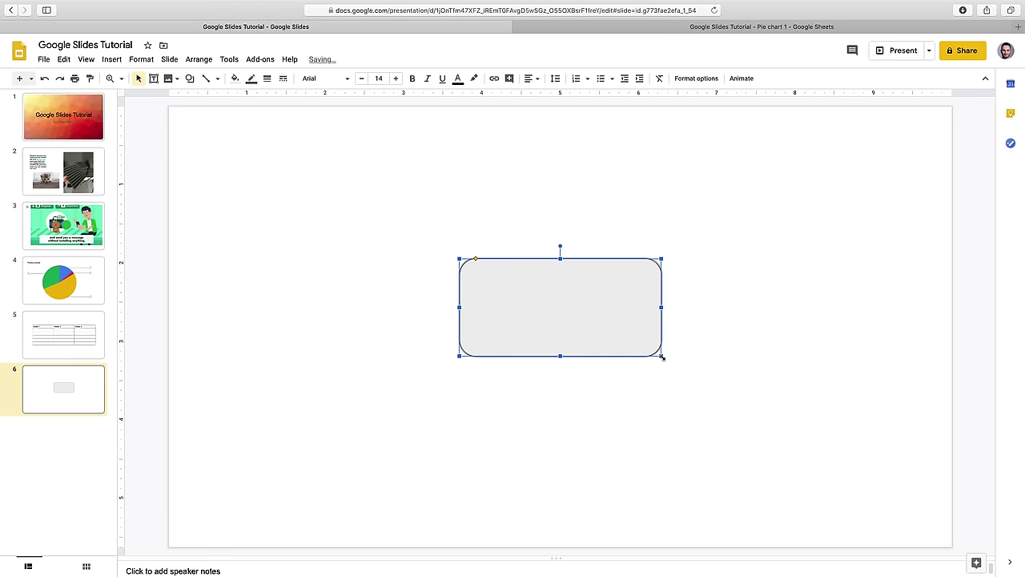
click(111, 60)
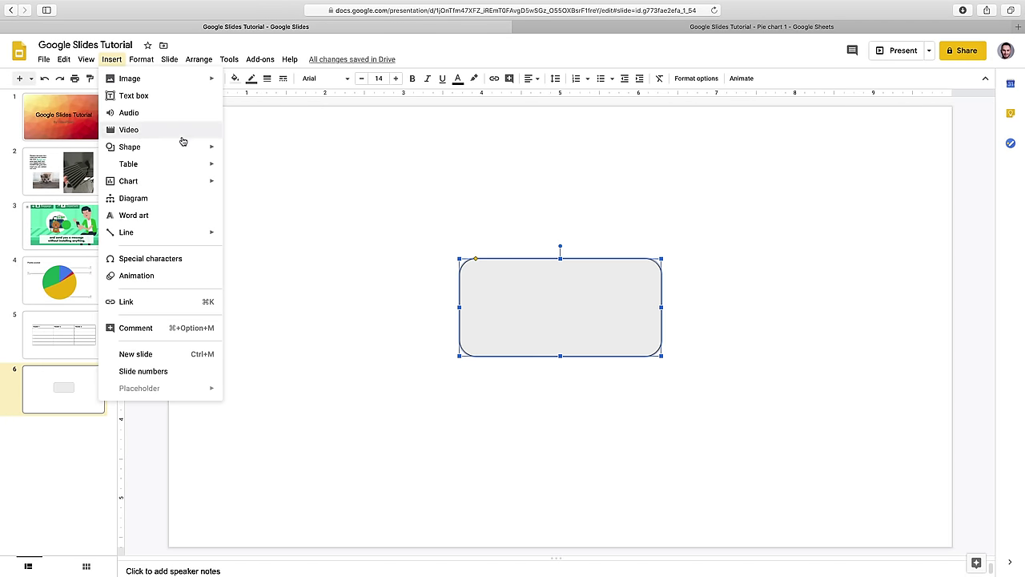
mouse_move(176, 147)
mouse_move(251, 153)
click(324, 155)
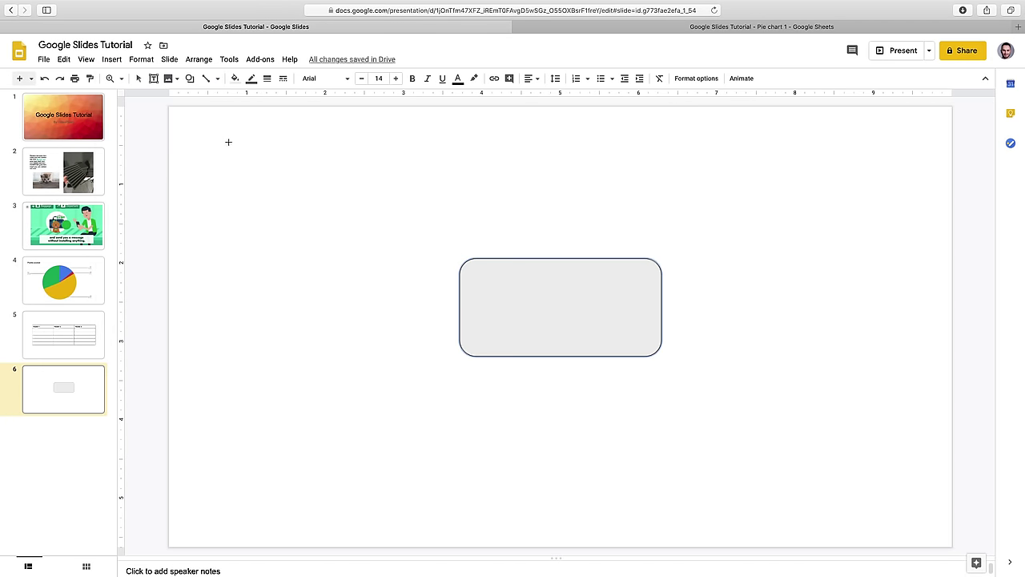
drag(229, 141, 349, 212)
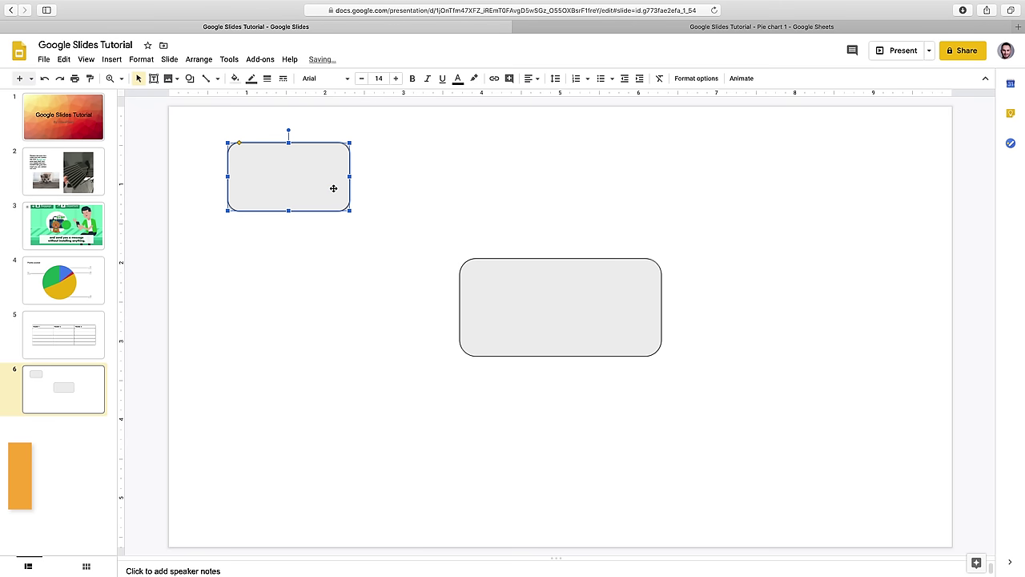
- Copy the small rounded rectangle and paste three copies at the top-right, bottom-left and bottom-right
right_click(334, 189)
click(362, 218)
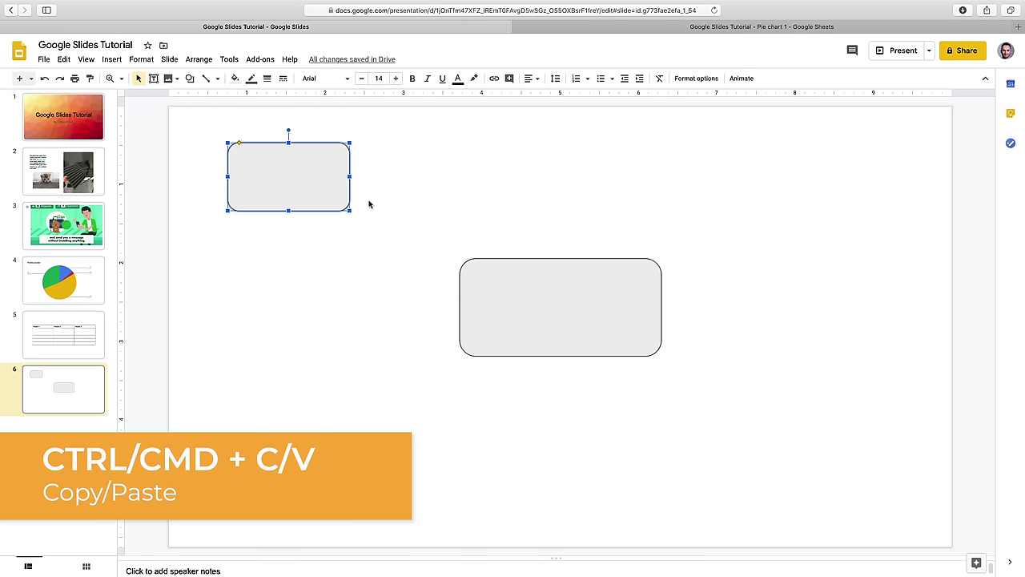
right_click(368, 201)
click(400, 244)
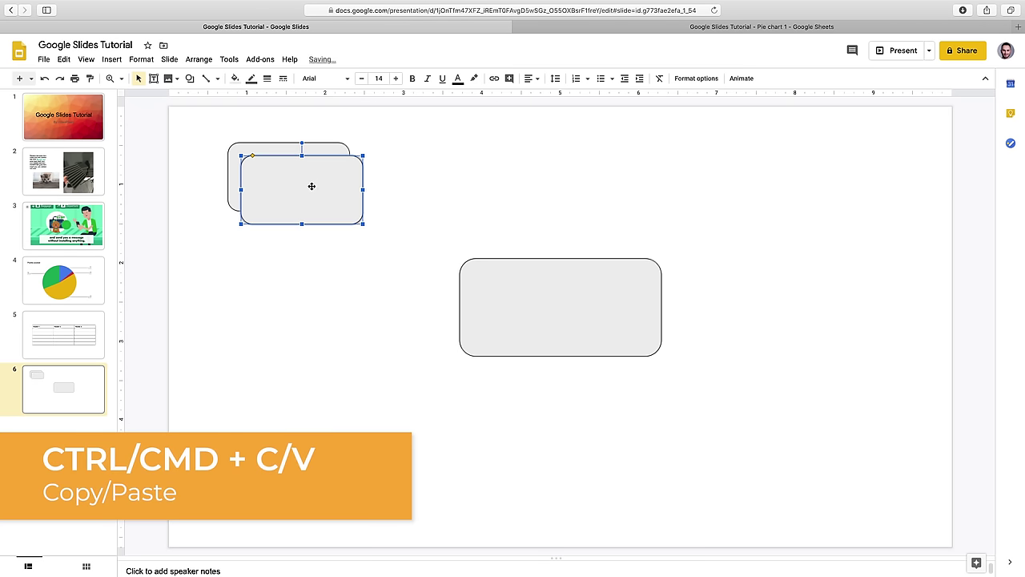
drag(308, 188, 833, 176)
right_click(285, 182)
click(340, 228)
drag(315, 206, 289, 437)
right_click(288, 437)
click(321, 158)
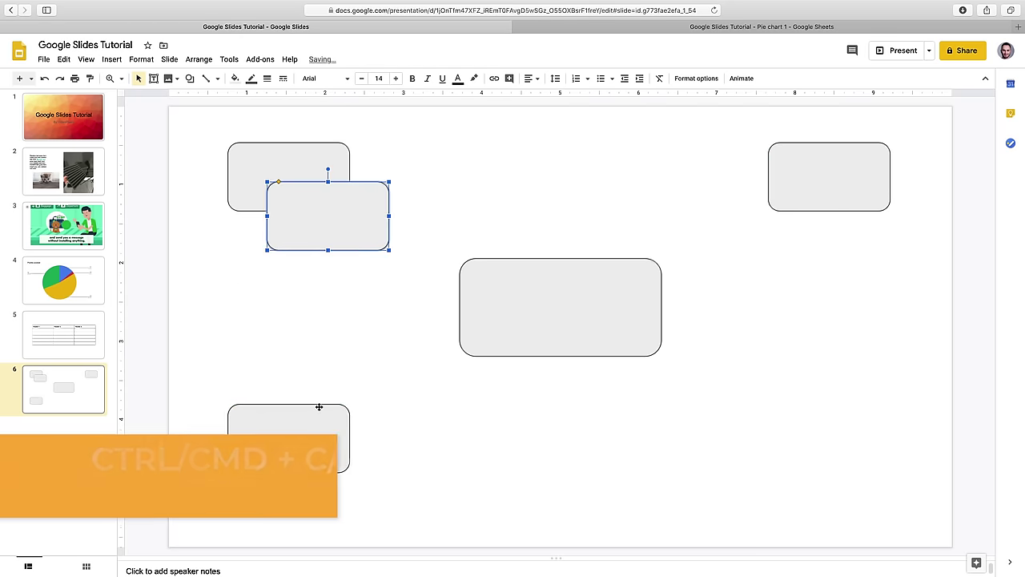
drag(333, 221, 821, 440)
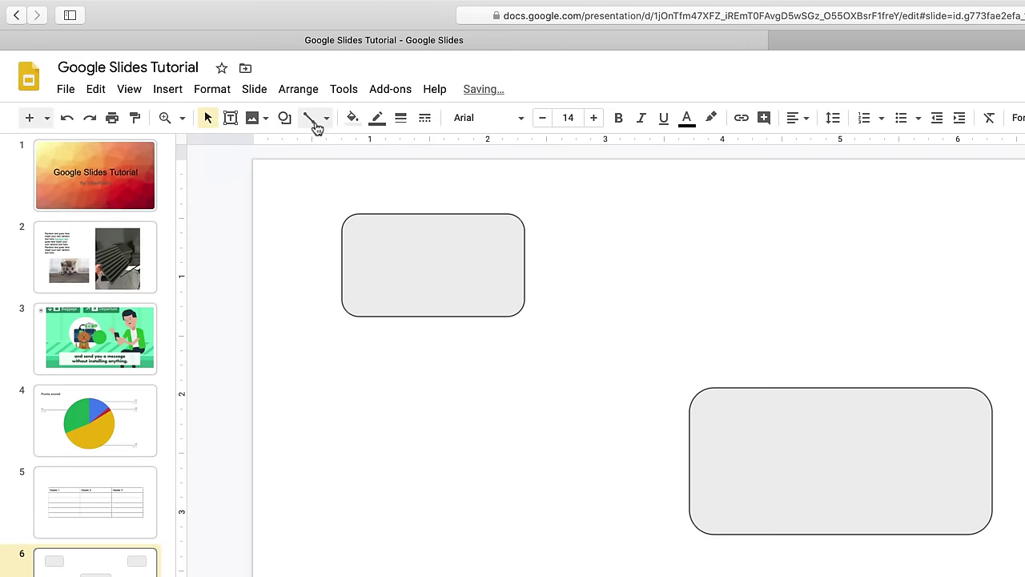
- Draw straight lines connecting each of the four small boxes to the centre box
click(324, 121)
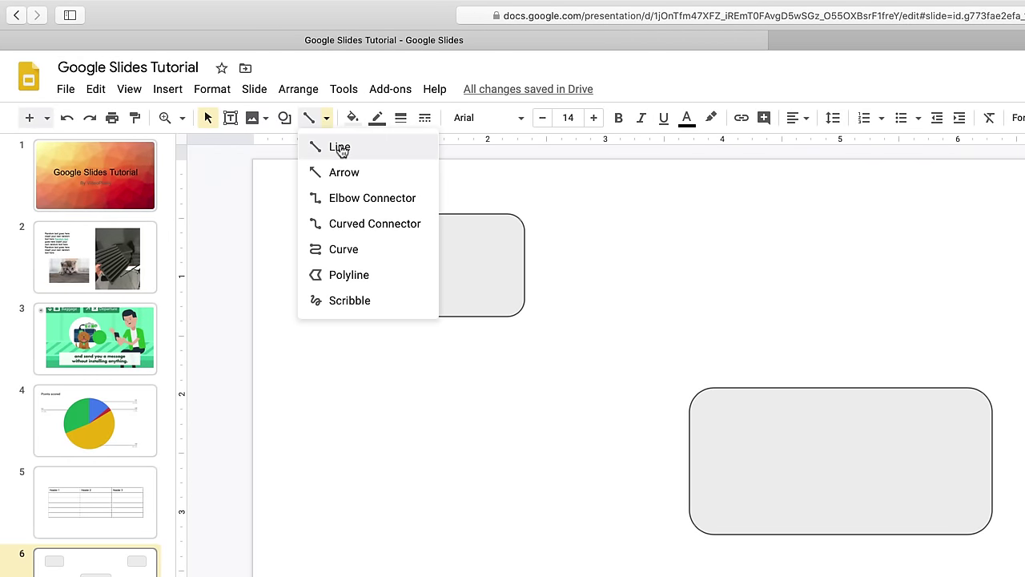
click(340, 148)
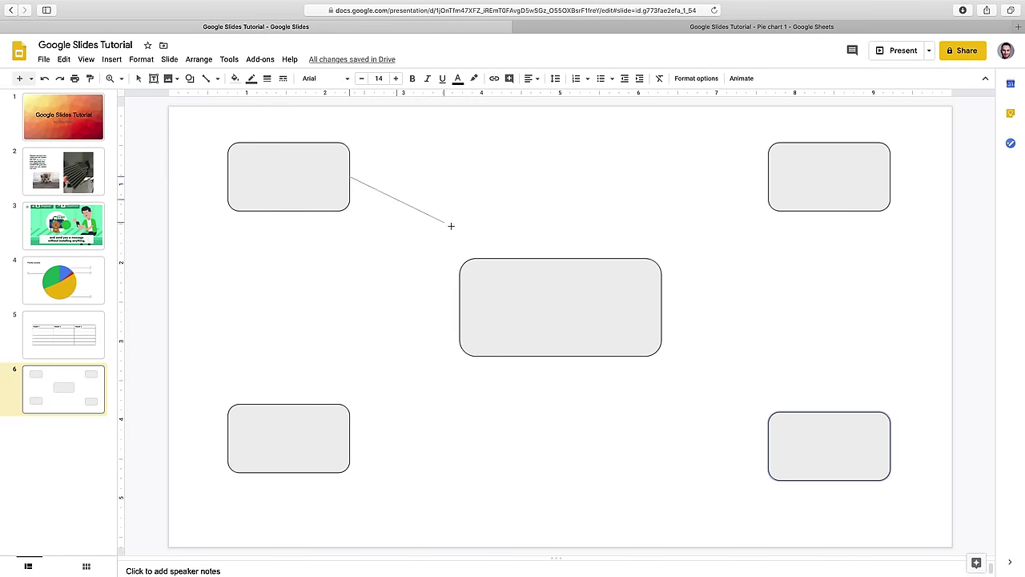
drag(451, 226, 460, 307)
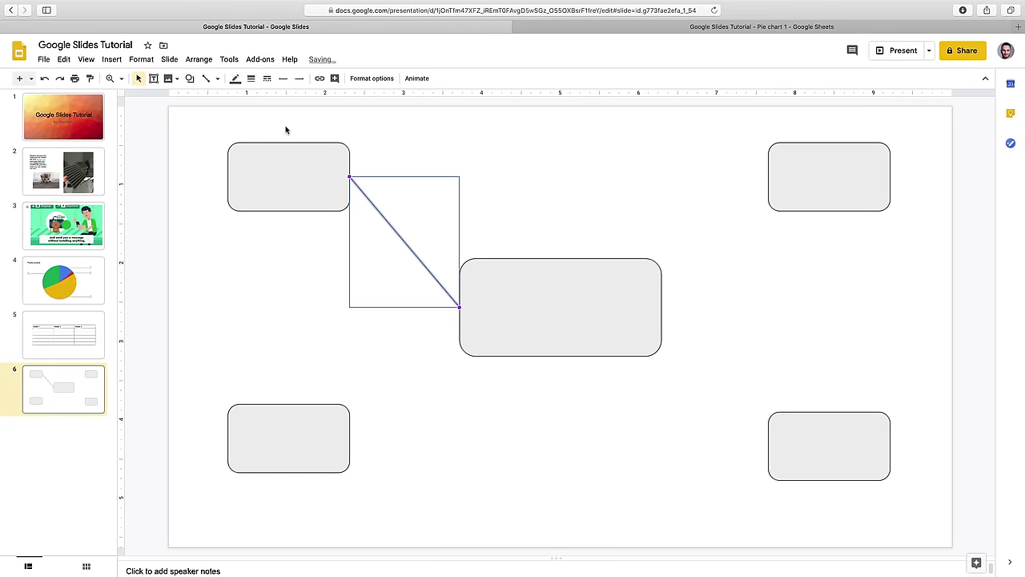
click(206, 77)
drag(289, 405, 560, 356)
click(205, 78)
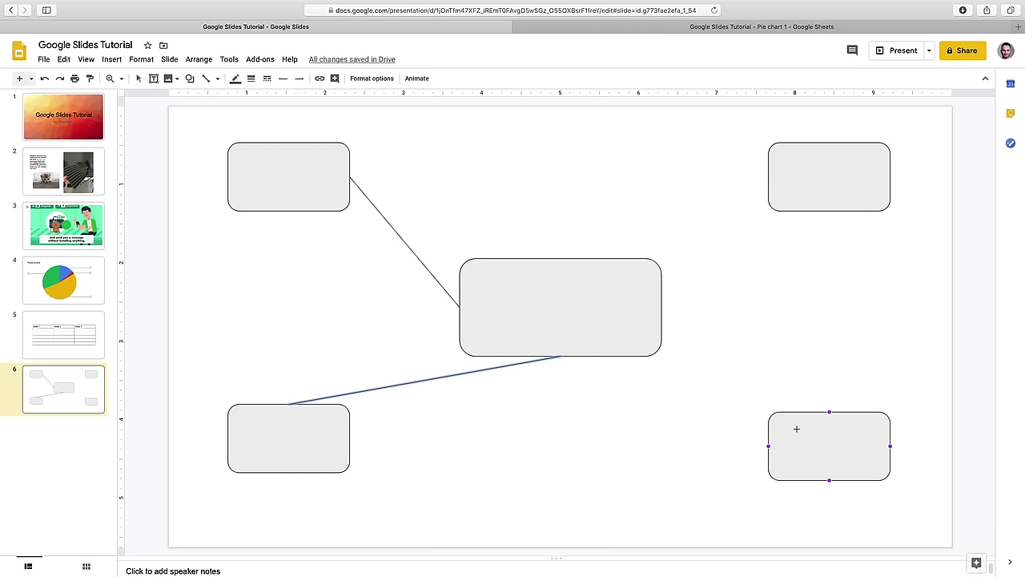
drag(729, 385, 662, 306)
click(205, 77)
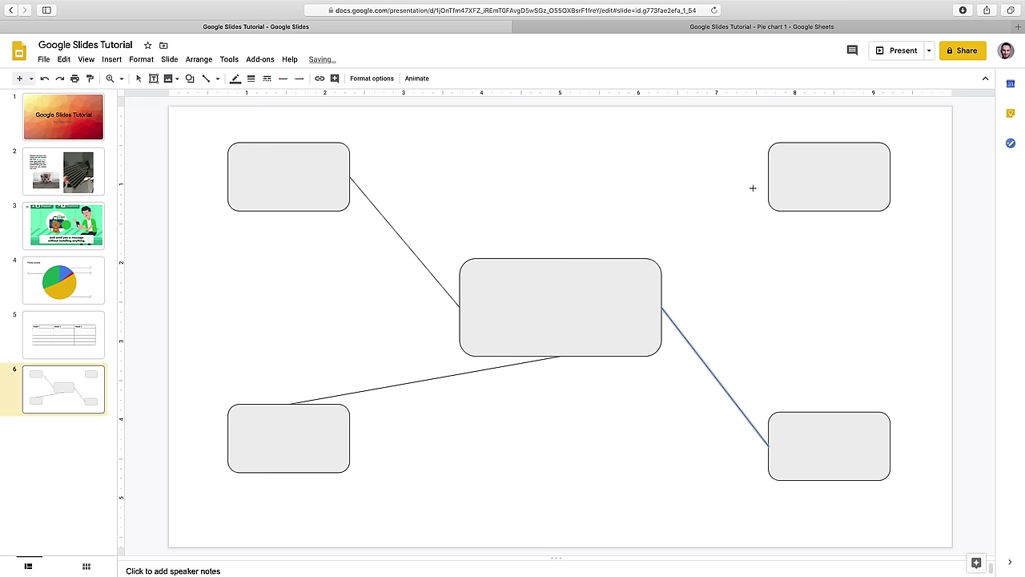
drag(666, 237, 563, 259)
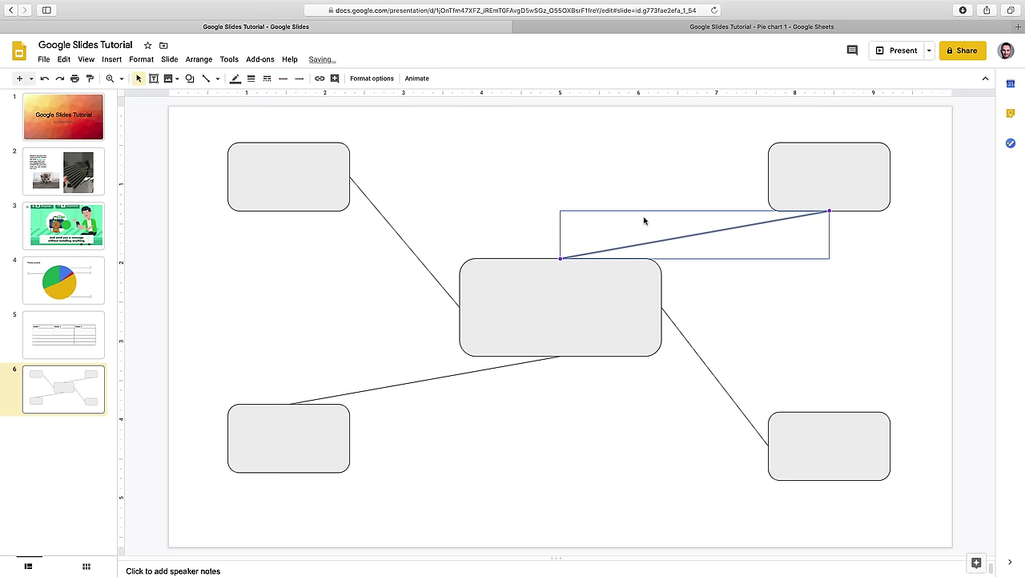
- Rearrange the small boxes directly above, below, left and right of the centre box
drag(826, 180, 643, 179)
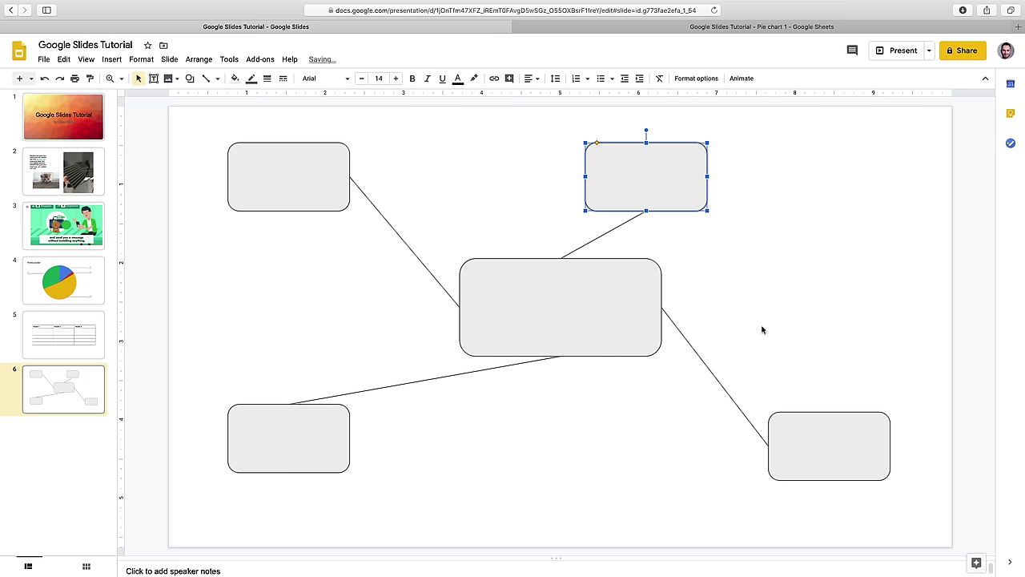
drag(825, 418, 821, 319)
drag(294, 430, 536, 467)
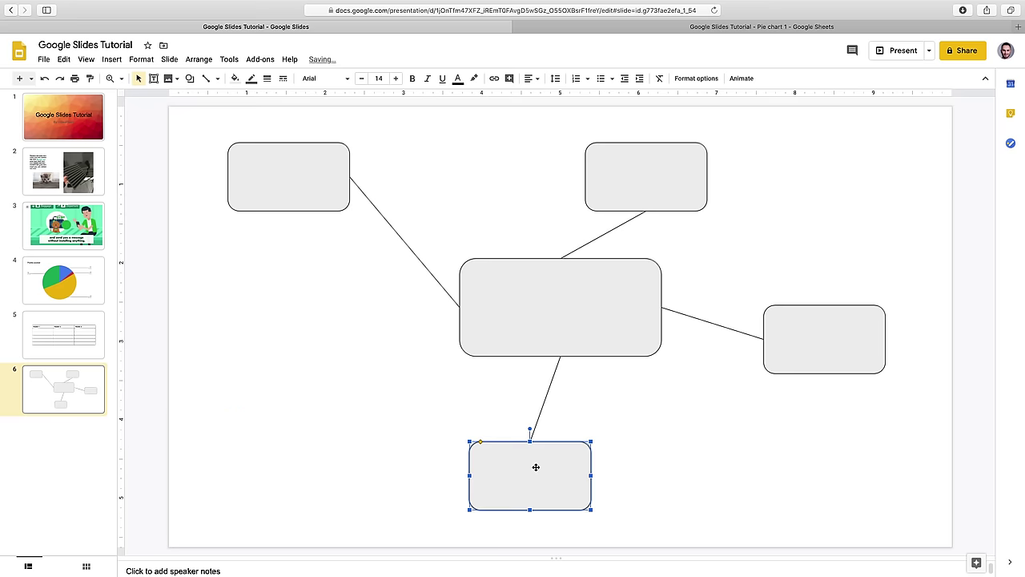
drag(278, 185, 320, 318)
drag(614, 174, 519, 165)
drag(798, 315, 825, 303)
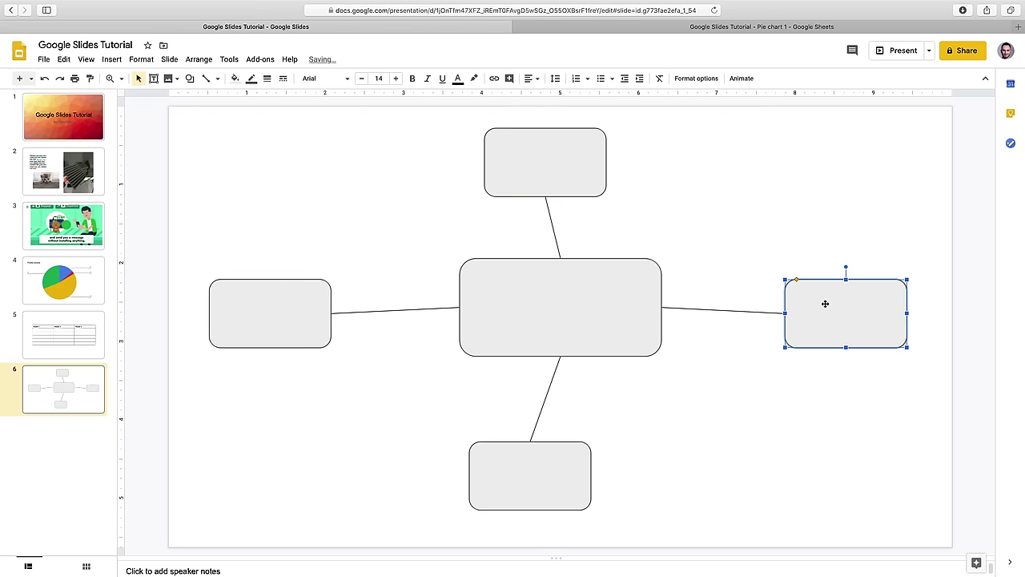
- Type 'Mindmap idea' into the central rounded rectangle
click(547, 308)
click(547, 309)
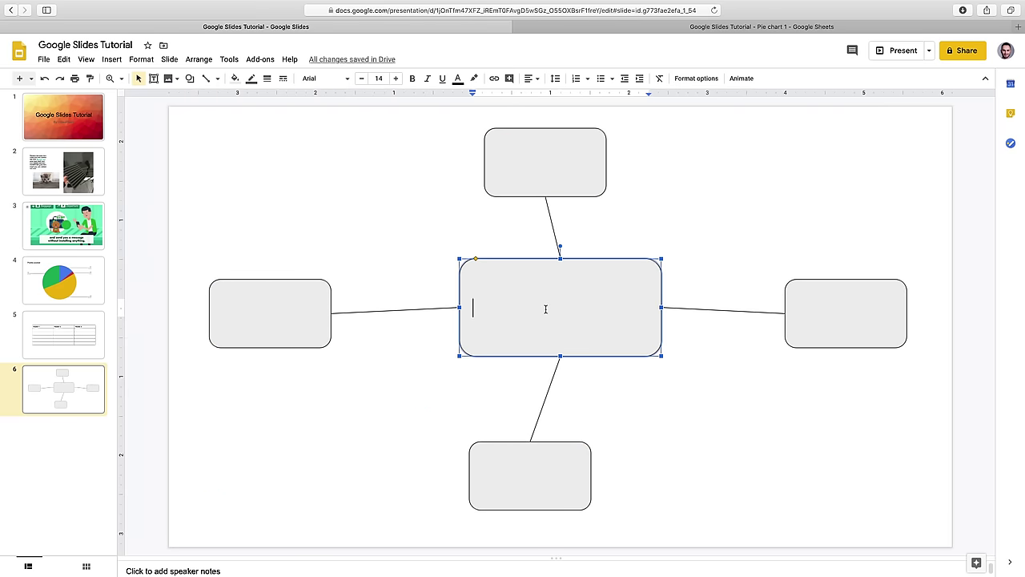
text(Mindmap idea)
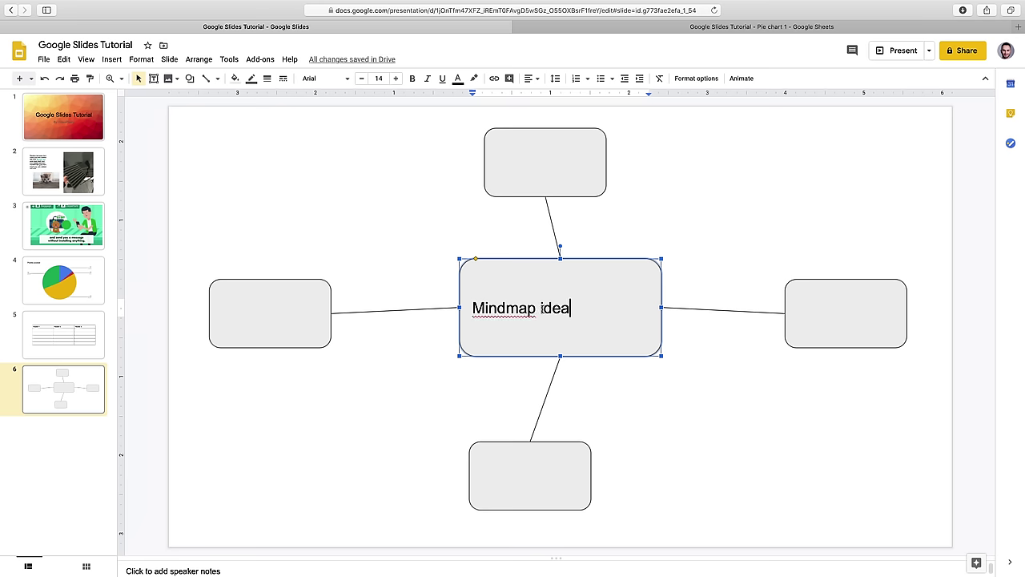
click(440, 218)
- Format the 'Mindmap idea' text as centred, bold and 21 pt
click(570, 308)
drag(570, 308, 475, 308)
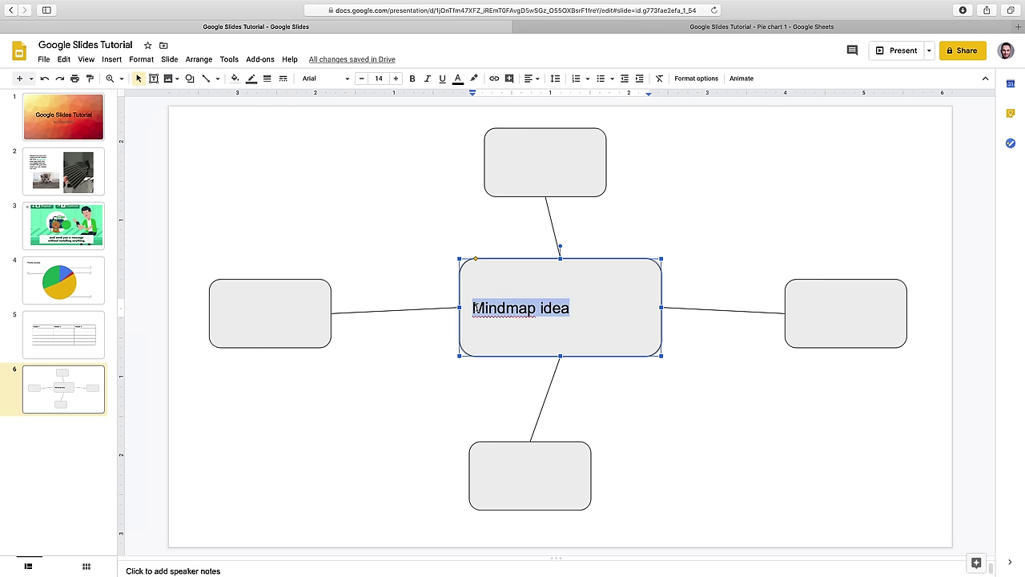
click(531, 78)
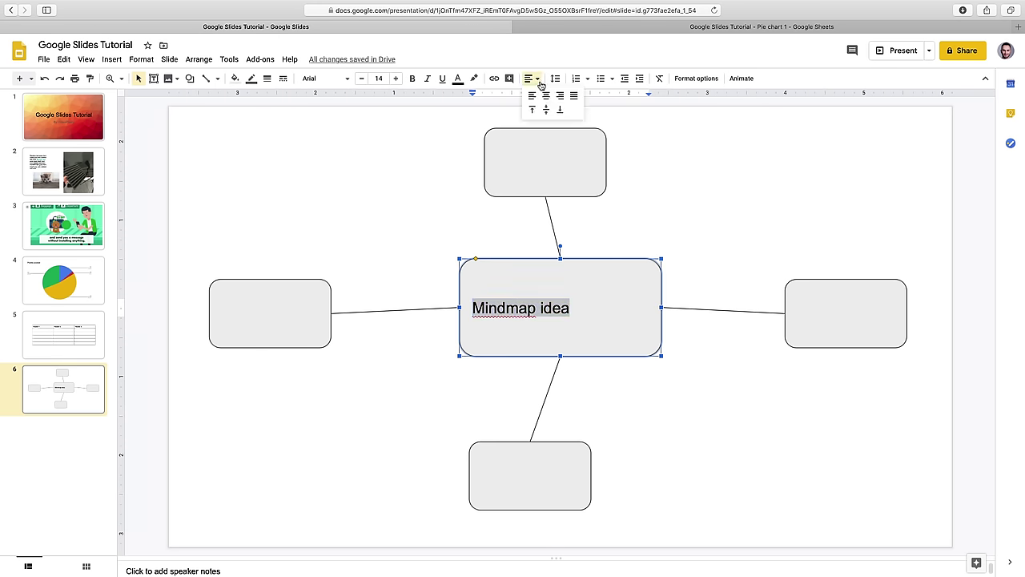
click(544, 95)
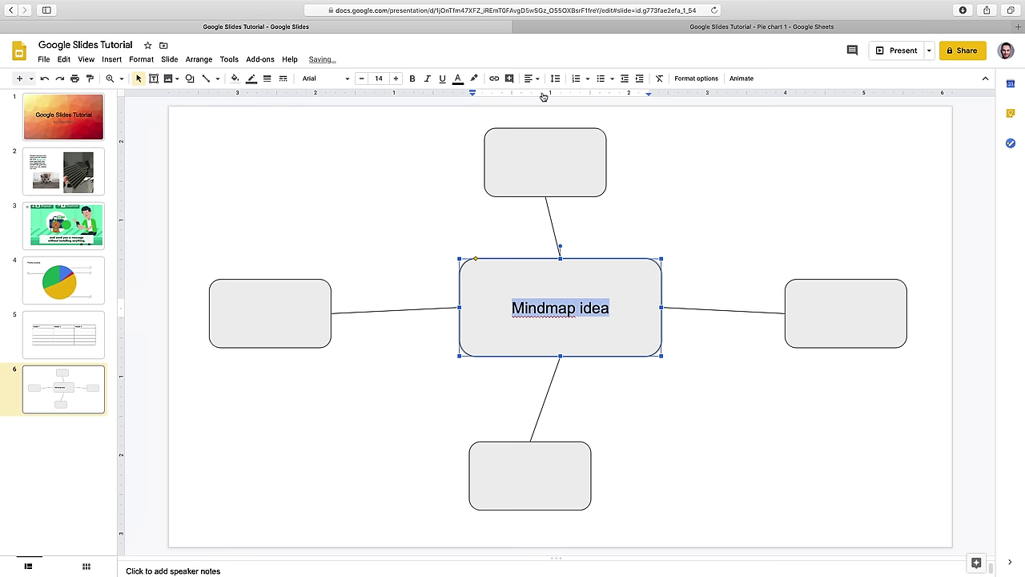
click(412, 78)
click(396, 79)
click(396, 79)
click(396, 78)
click(397, 78)
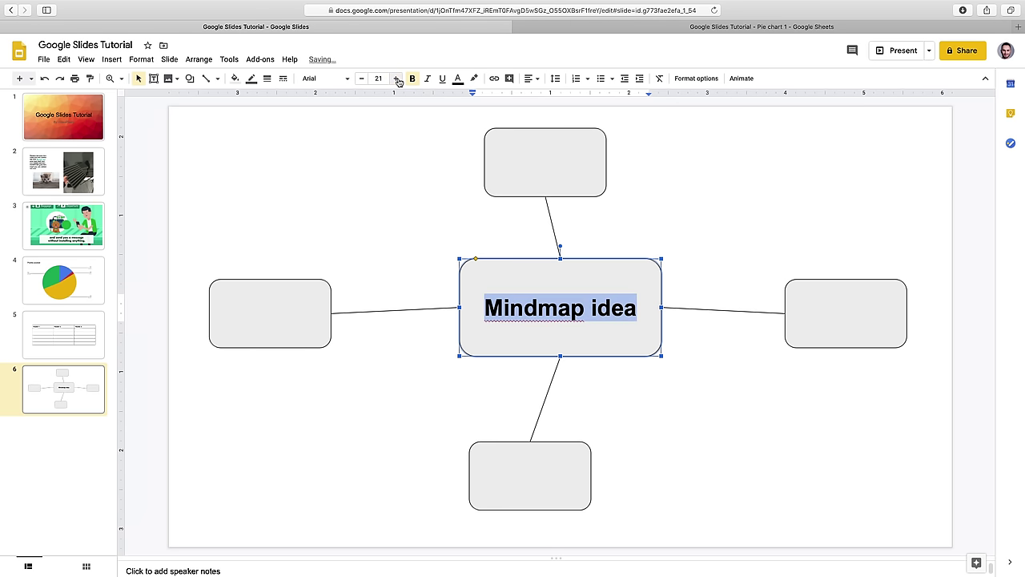
click(685, 341)
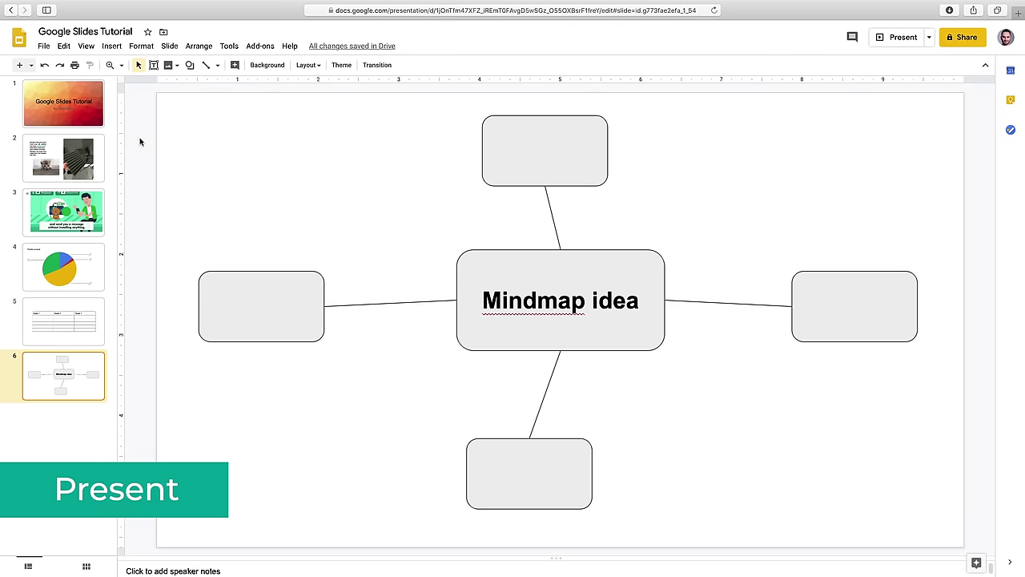
- Select the slide 1 title slide in the filmstrip
click(56, 106)
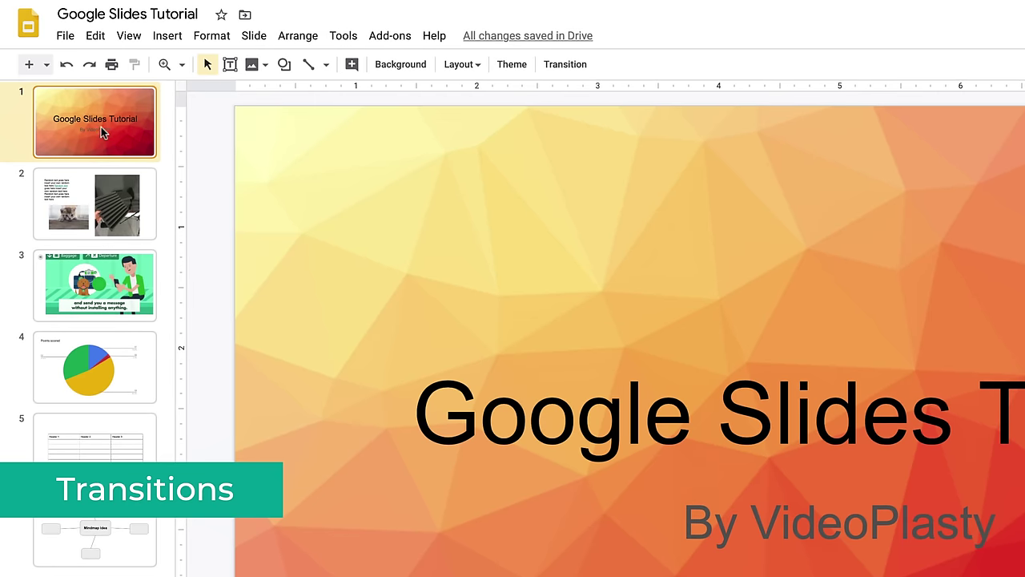
- Apply a Slide from left transition, slowed slightly from fastest, to all six slides
click(585, 67)
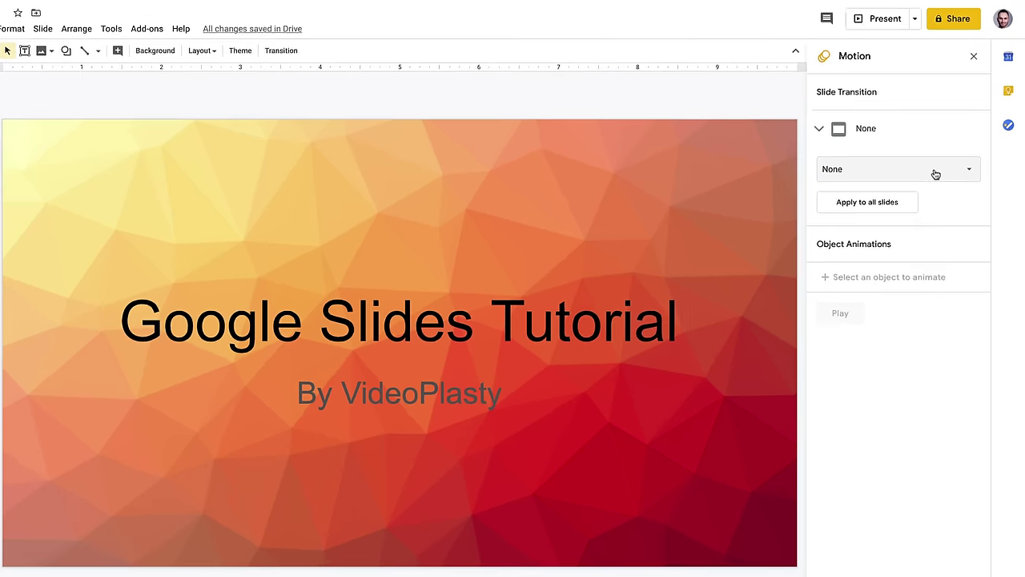
click(939, 171)
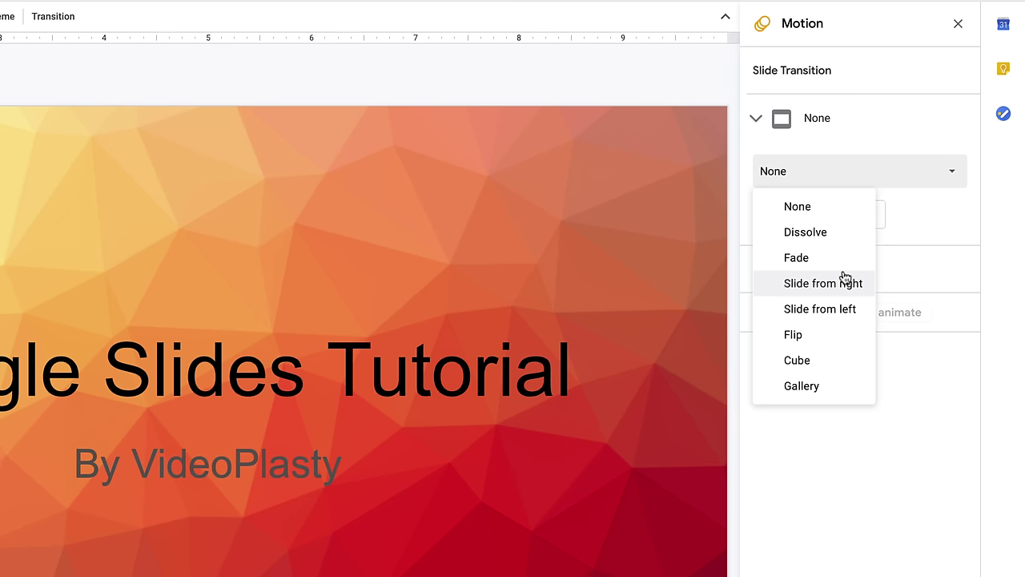
click(842, 310)
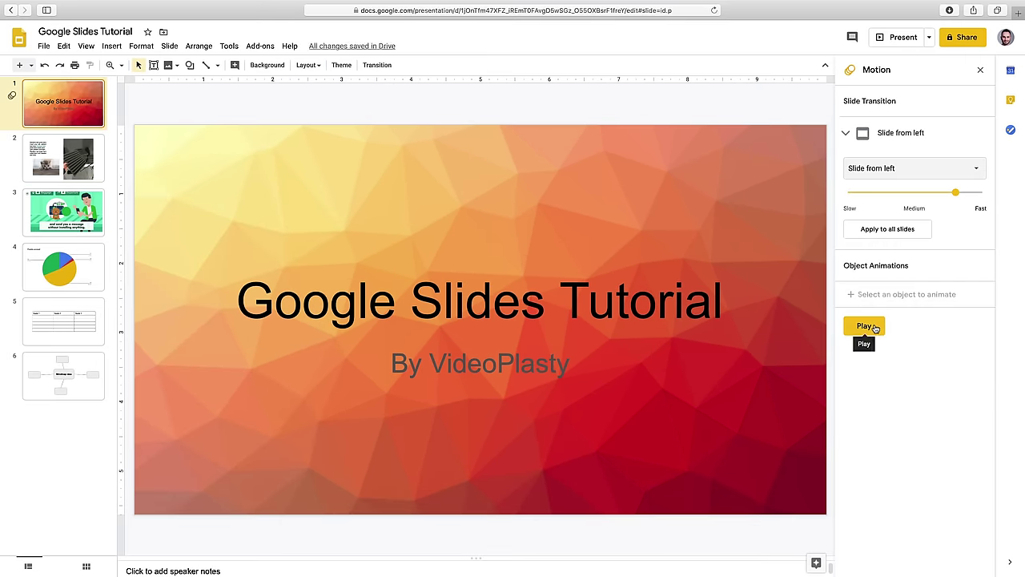
click(865, 326)
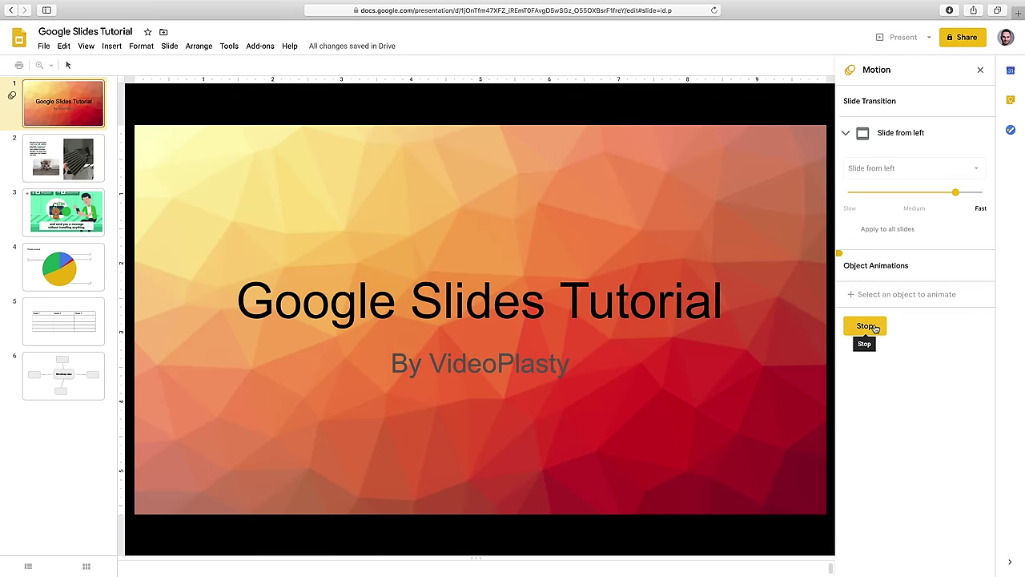
click(876, 329)
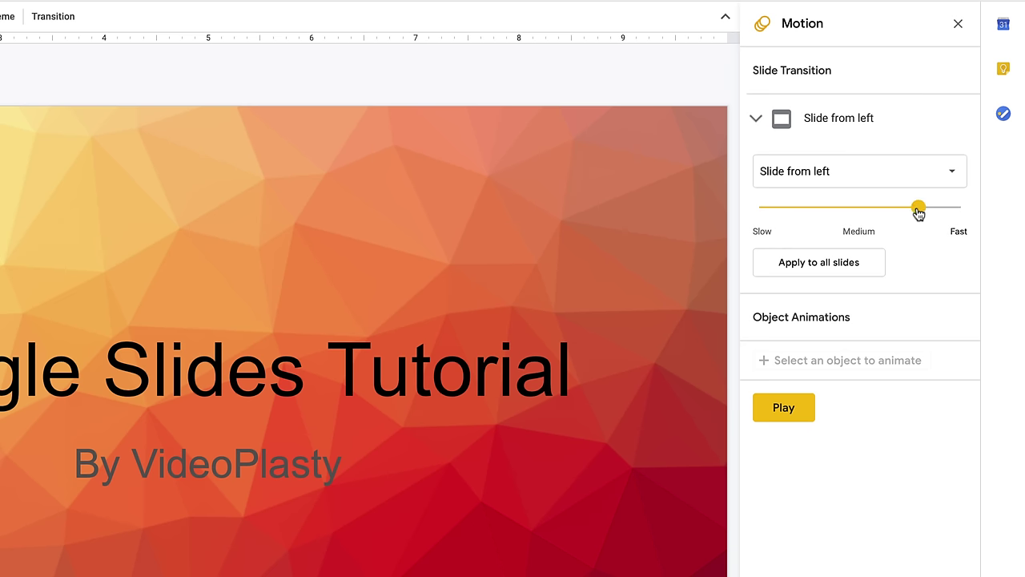
drag(918, 211, 895, 211)
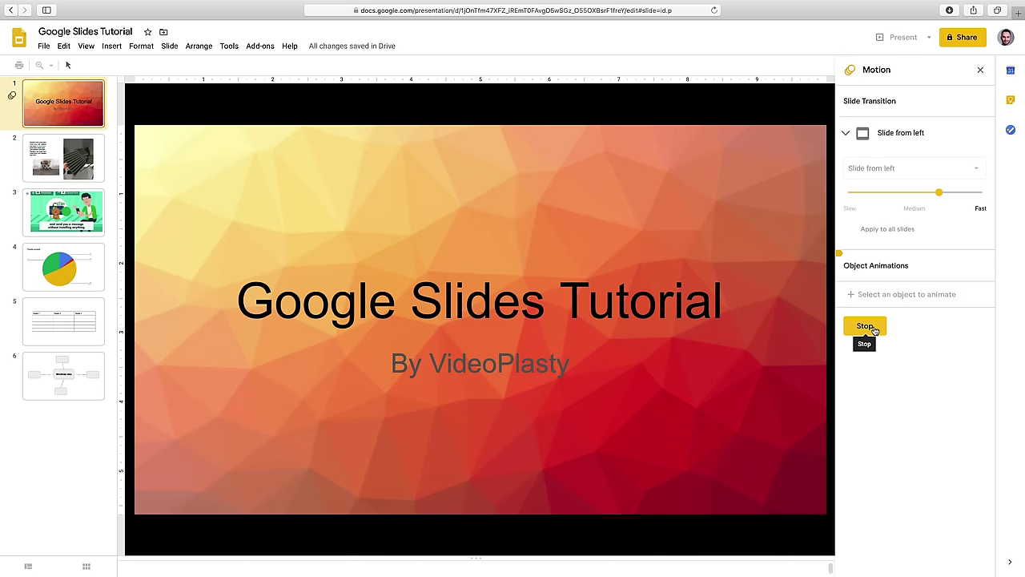
click(876, 328)
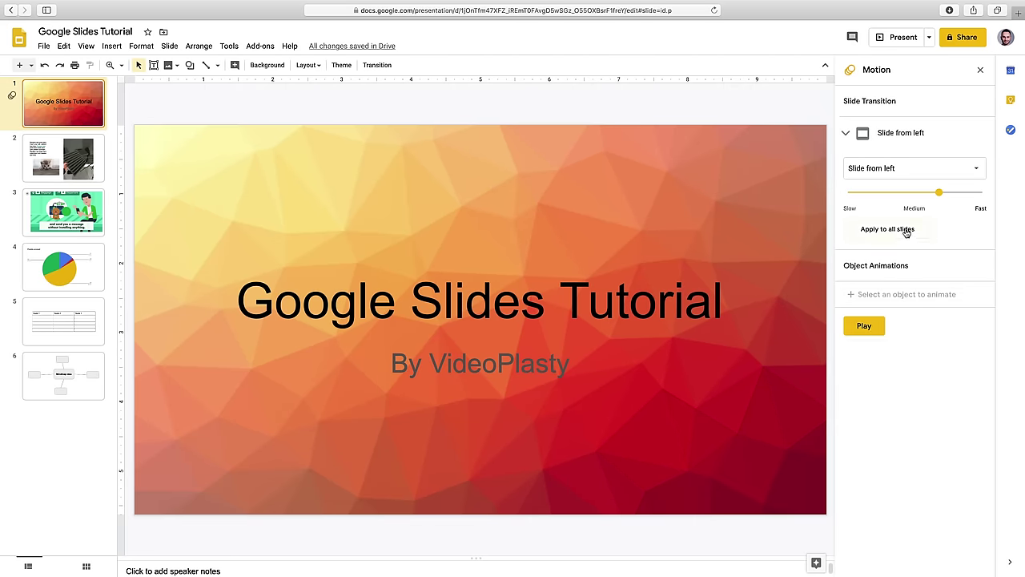
click(907, 231)
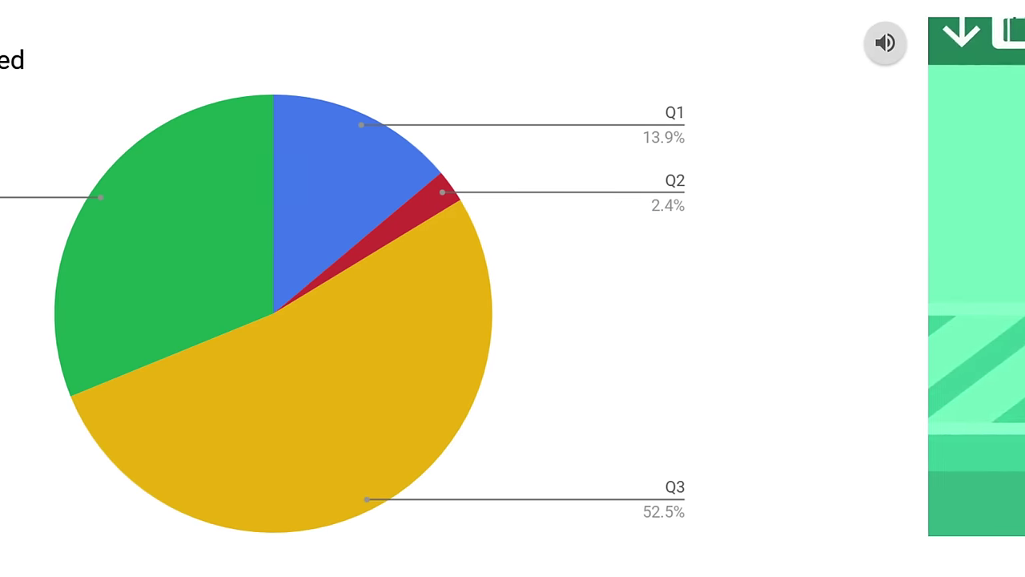
key(Right)
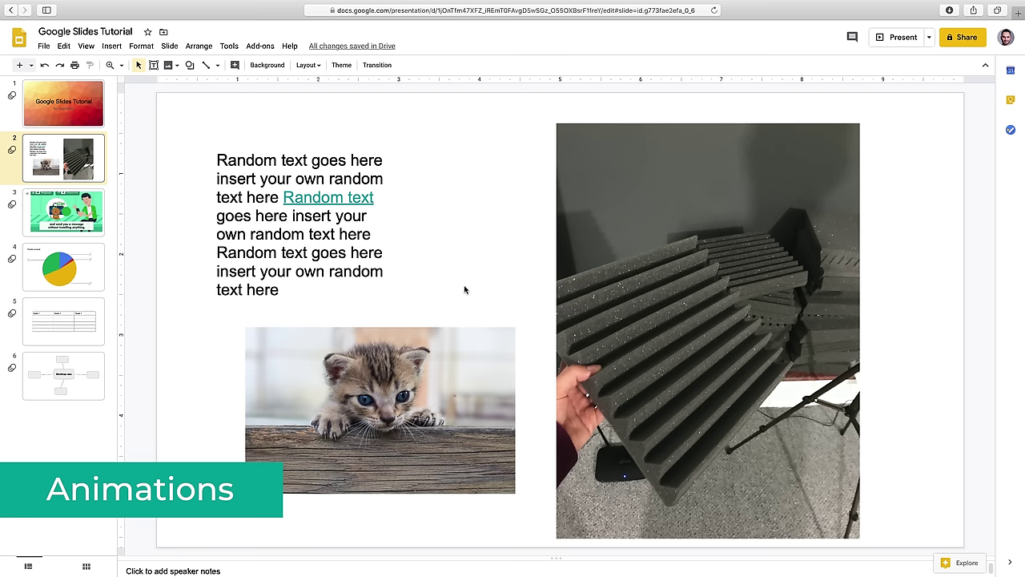
- Give slide 2's random text block a Fade in on-click animation
click(375, 177)
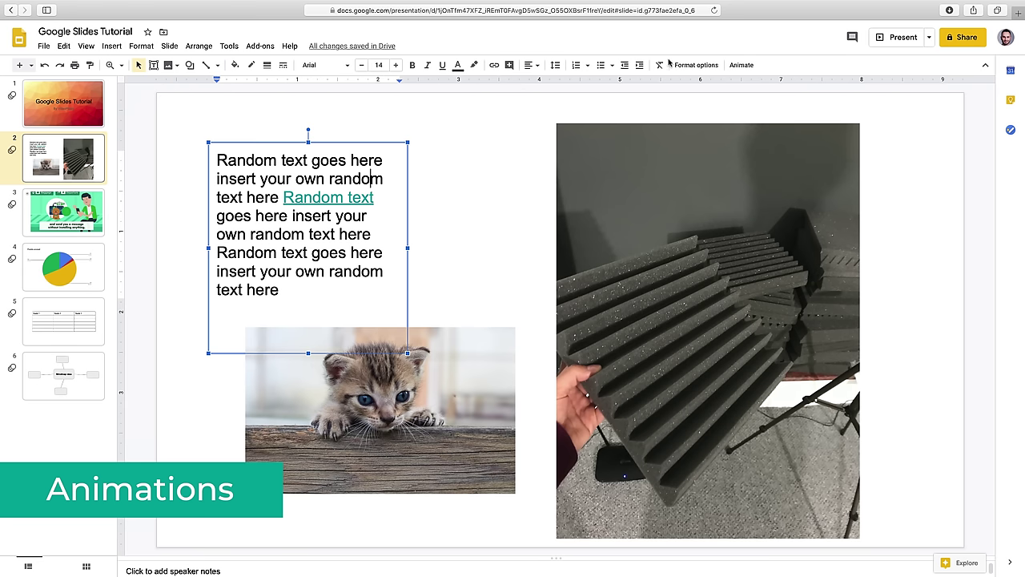
click(744, 65)
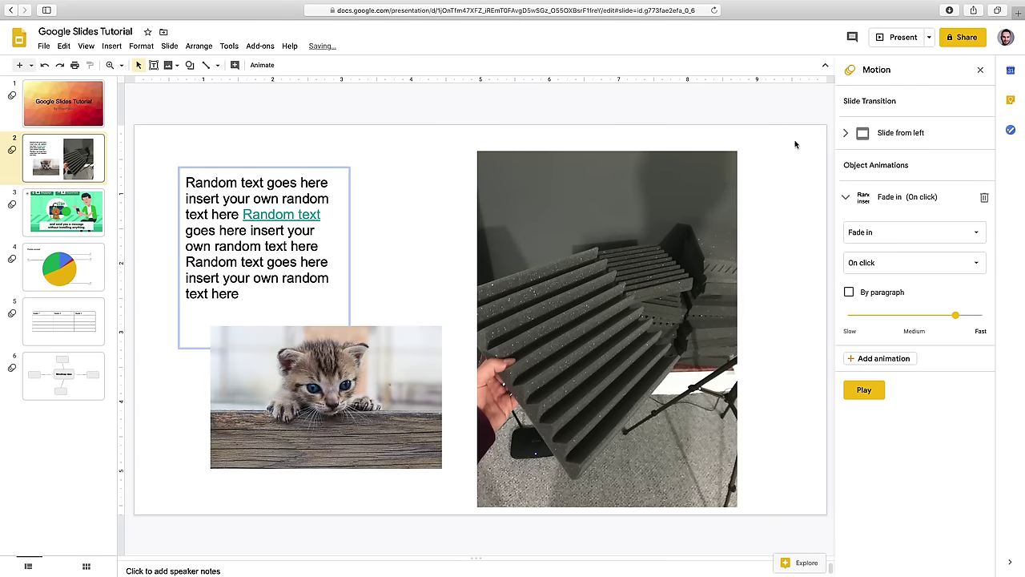
click(886, 233)
click(888, 233)
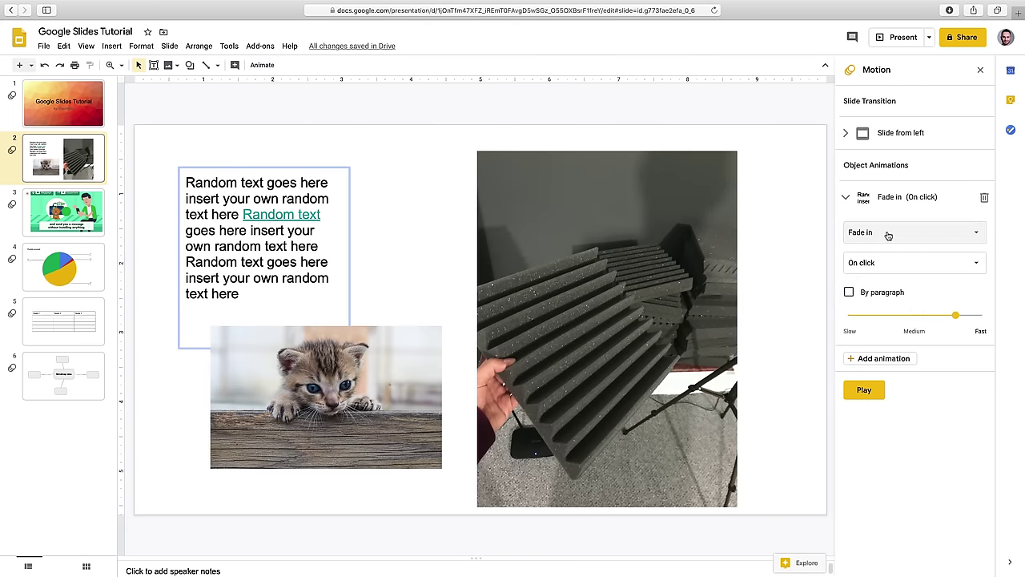
- Add Fade in animations to the kitten photo and the foam photo
click(421, 343)
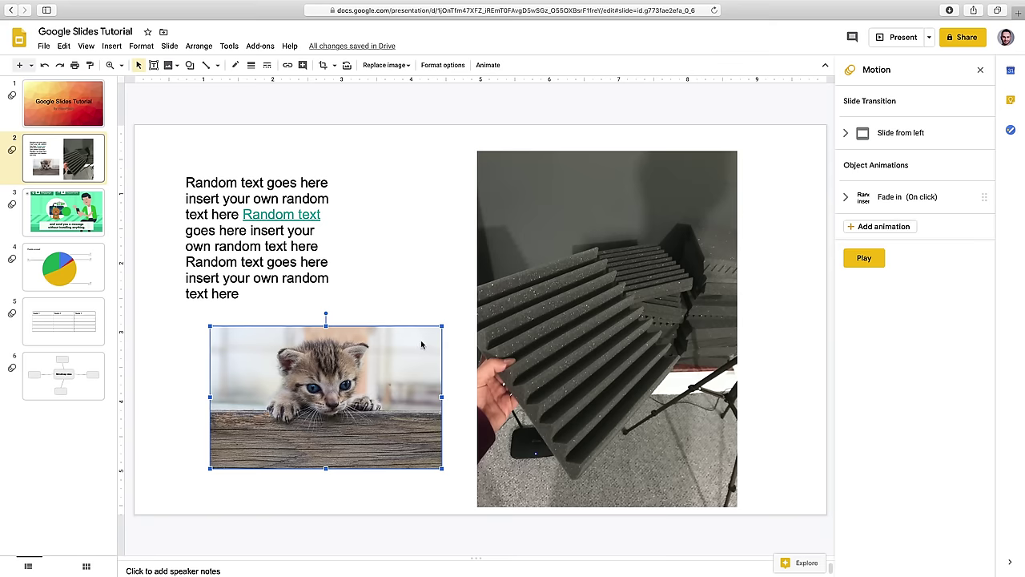
click(488, 65)
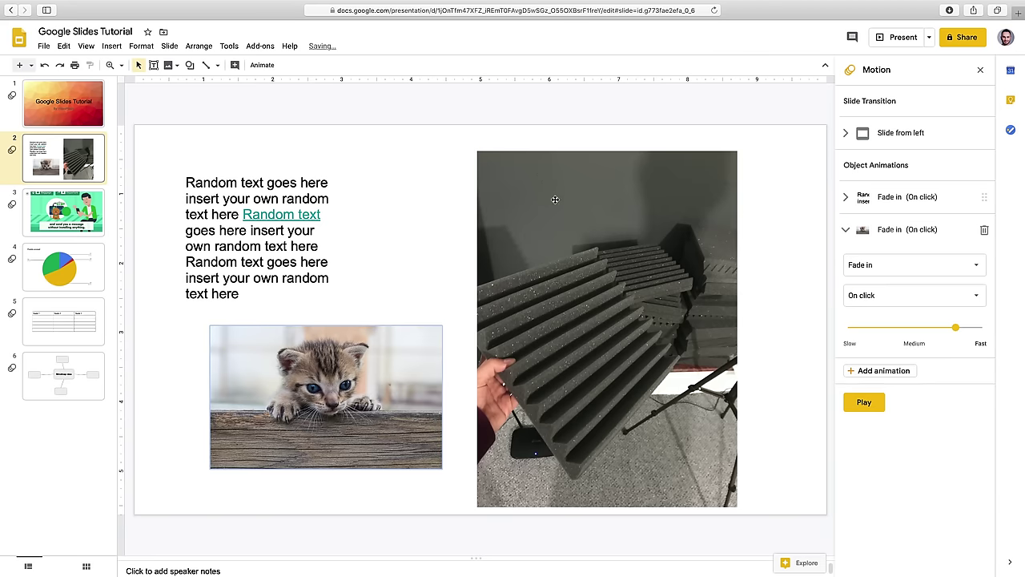
click(555, 200)
click(488, 65)
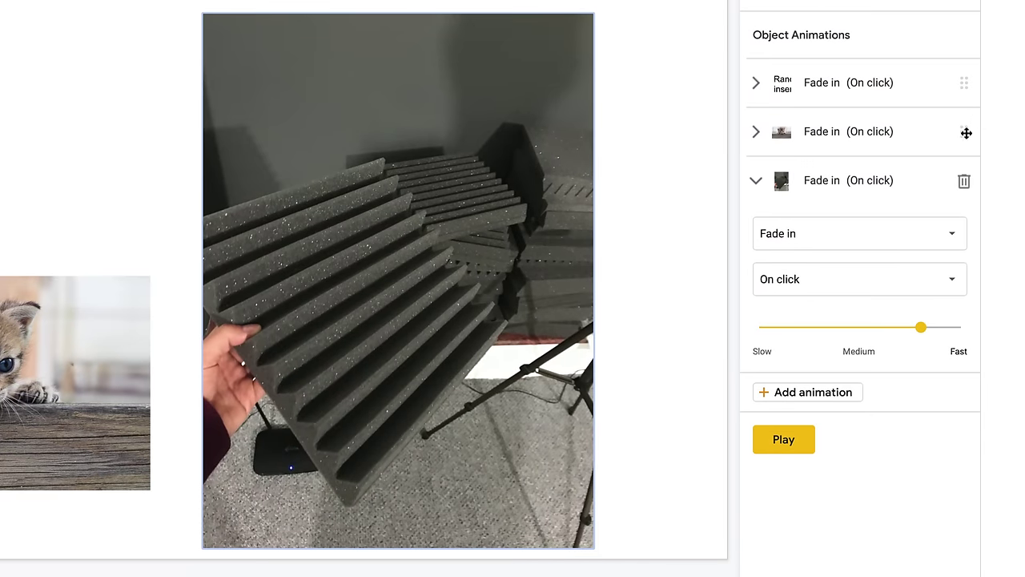
- Reorder slide 2's animations so the kitten plays first and the text last
drag(965, 133, 961, 82)
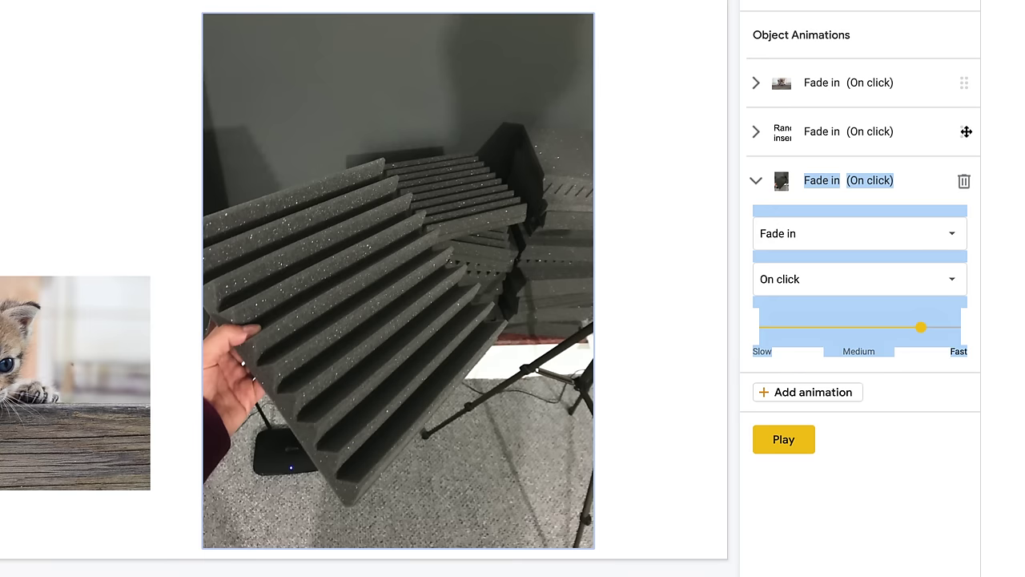
drag(966, 136, 968, 197)
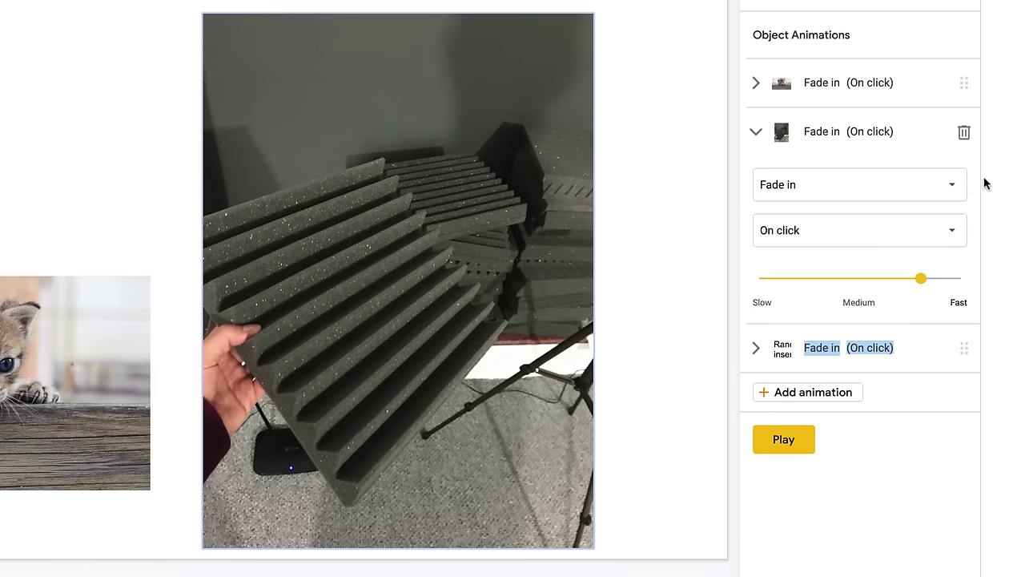
click(928, 77)
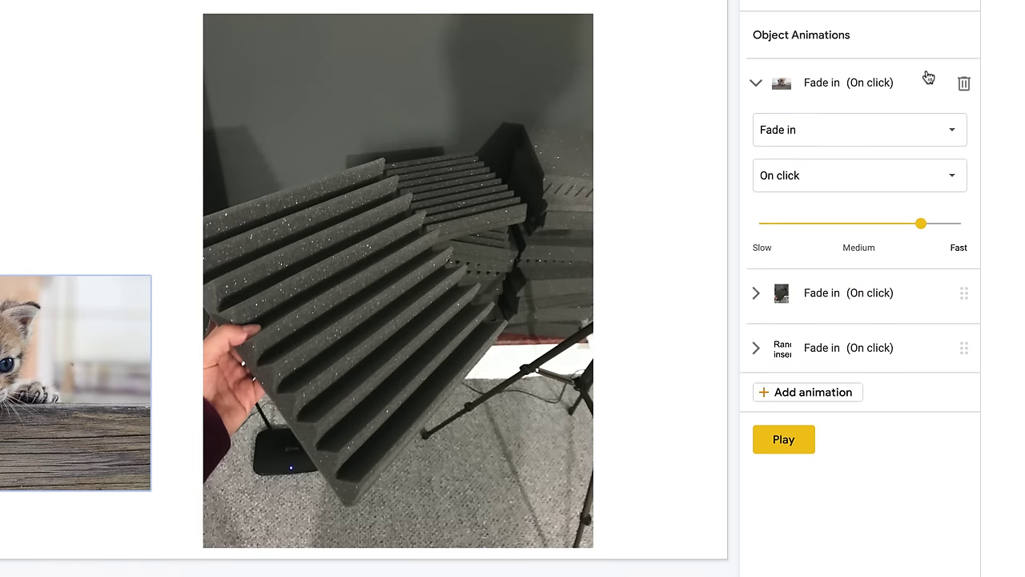
click(964, 86)
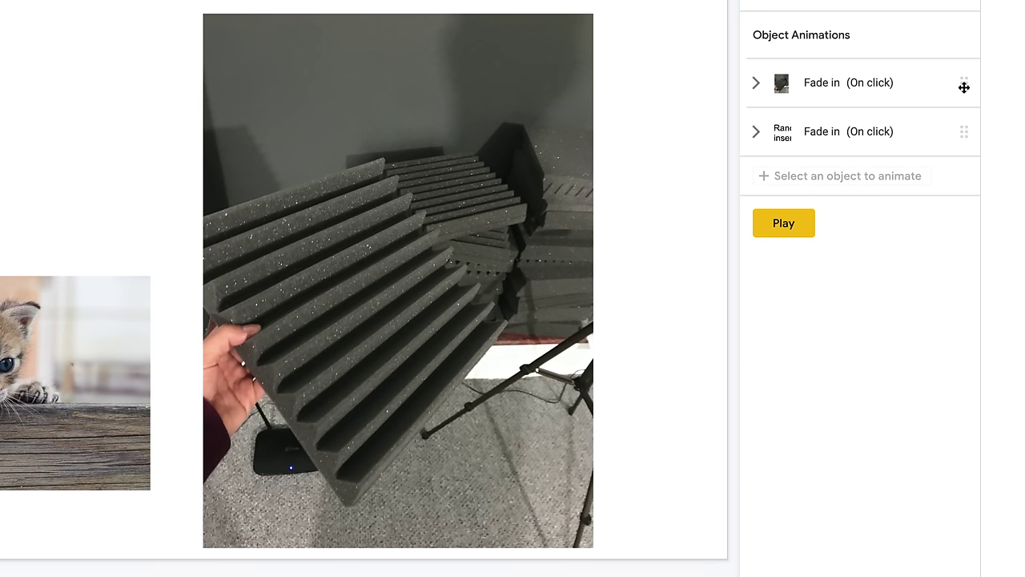
key(ctrl+z)
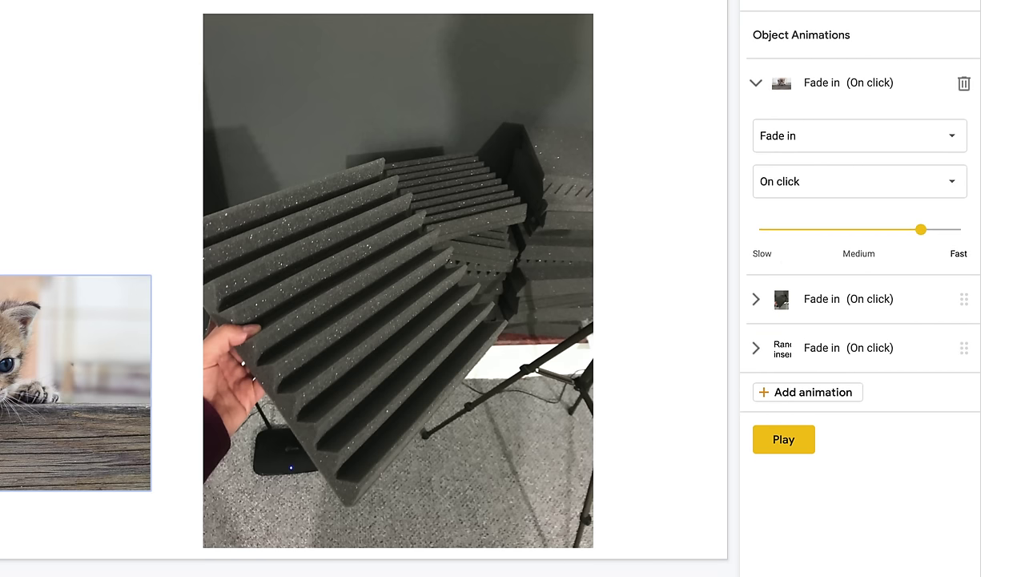
- Keep the kitten on Fade in at about 1.4 seconds, starting on click
click(933, 138)
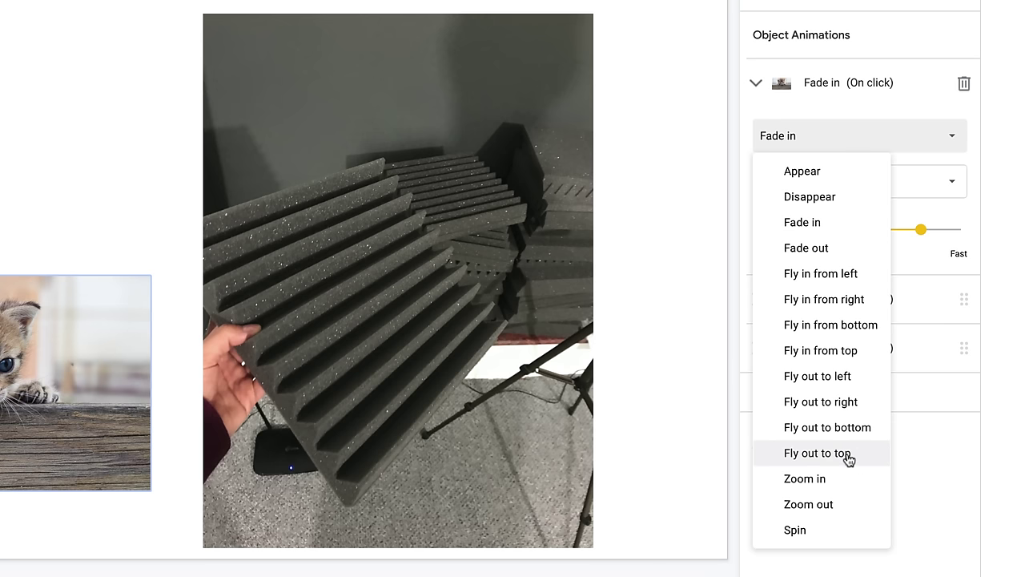
click(931, 143)
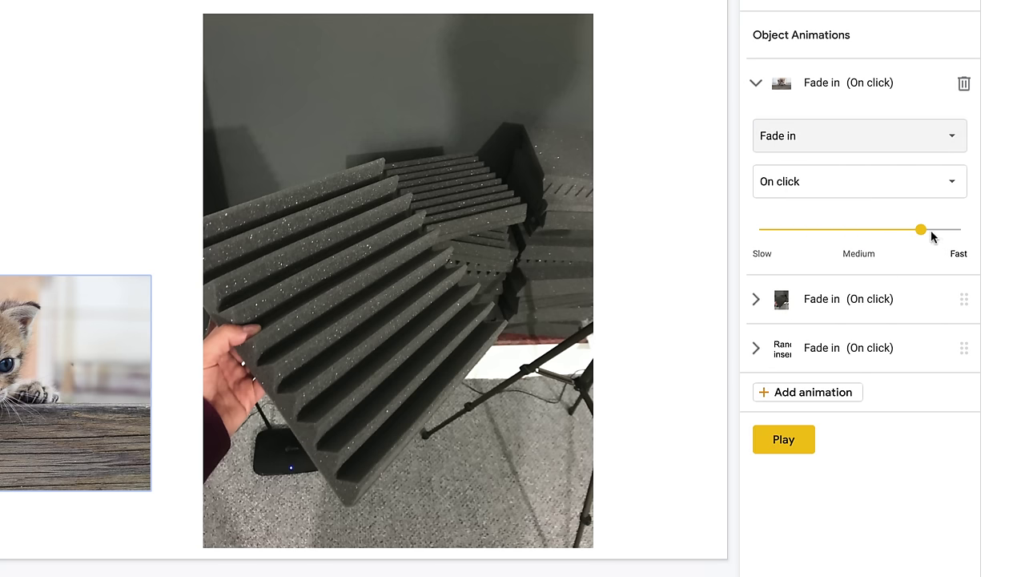
drag(924, 234, 894, 239)
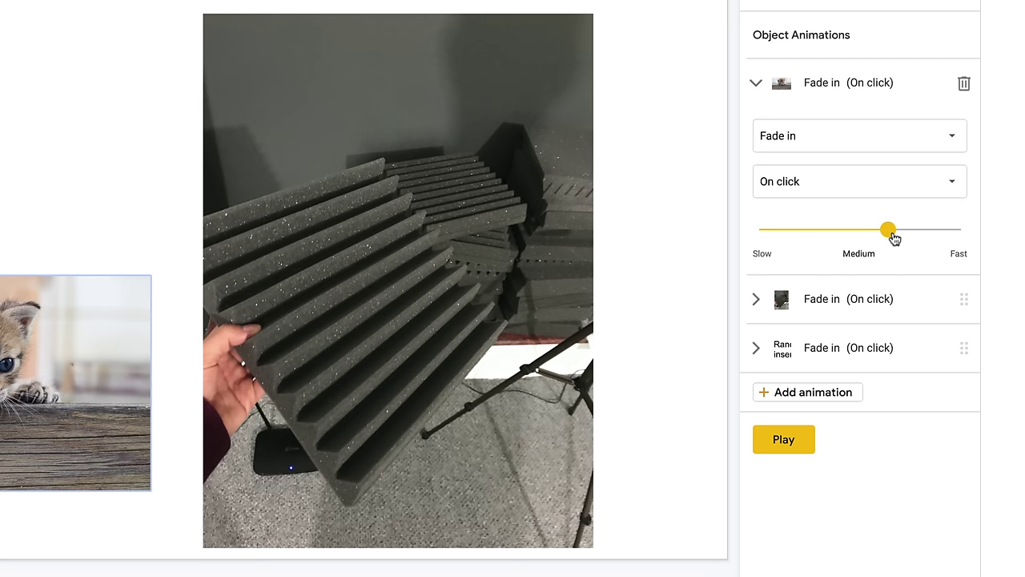
click(941, 187)
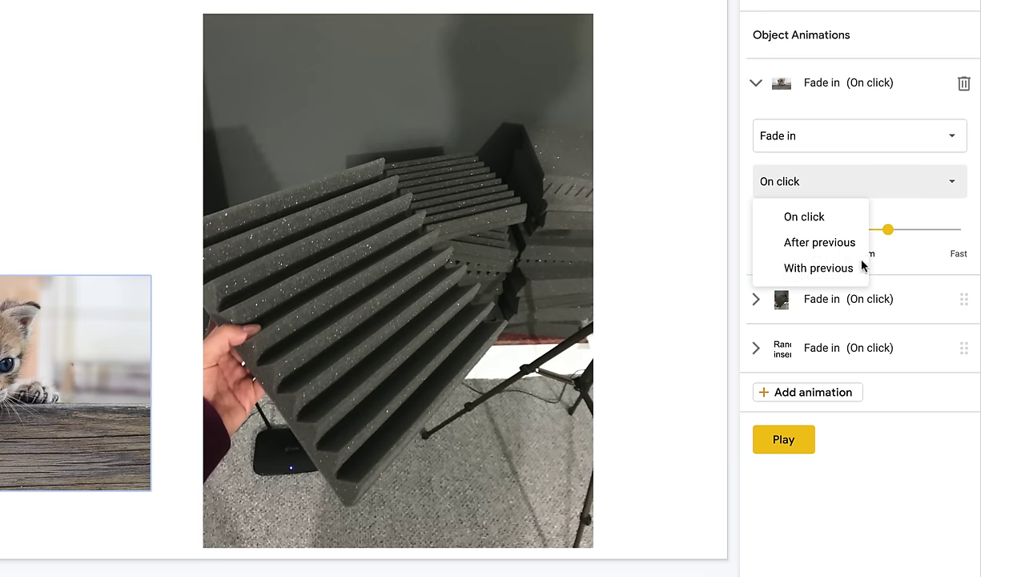
click(957, 219)
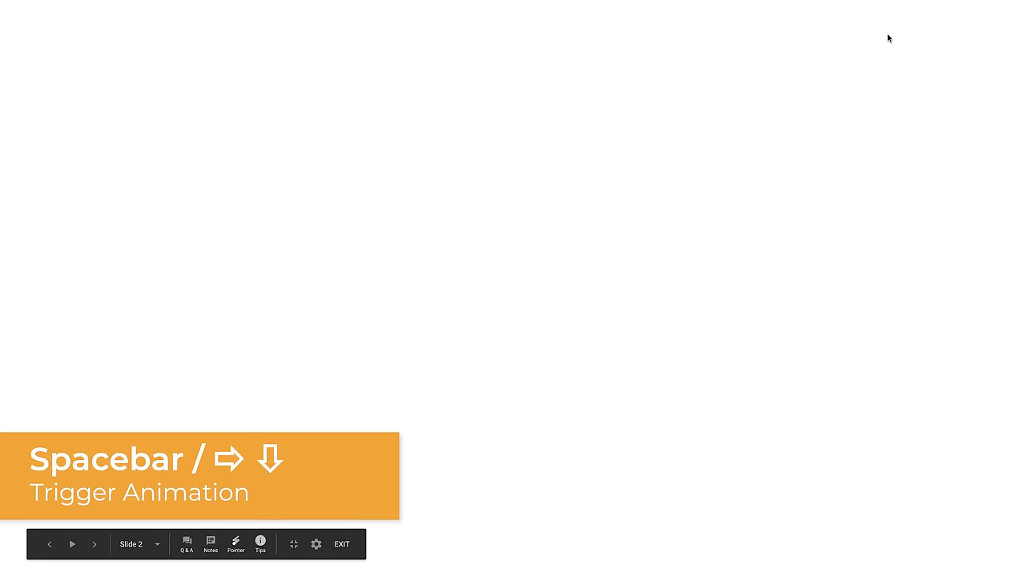
- Trigger slide 2's next fade-in animation in the slideshow
key(space)
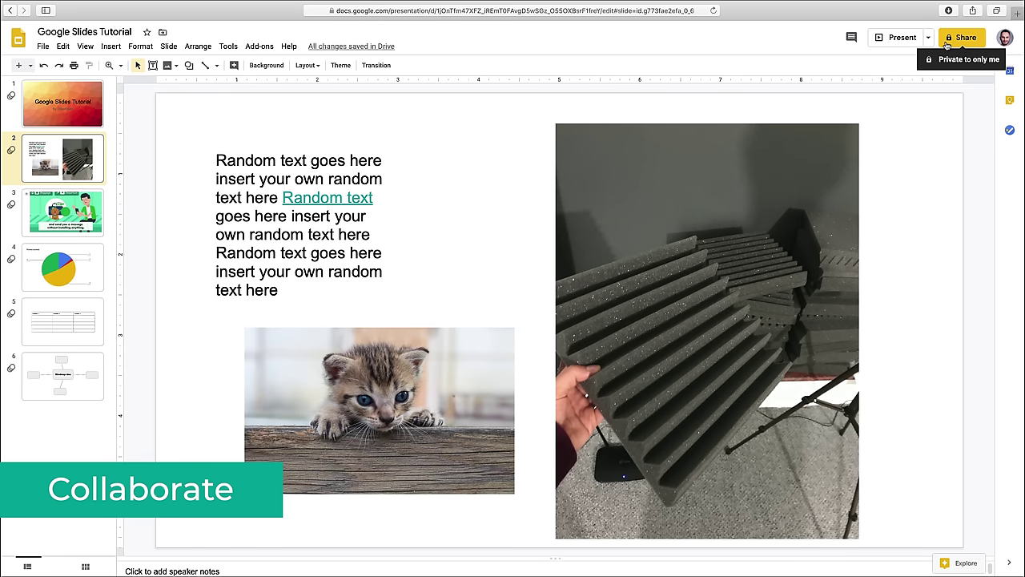
- Set link sharing to anyone with the link as Editor and copy the link
click(947, 40)
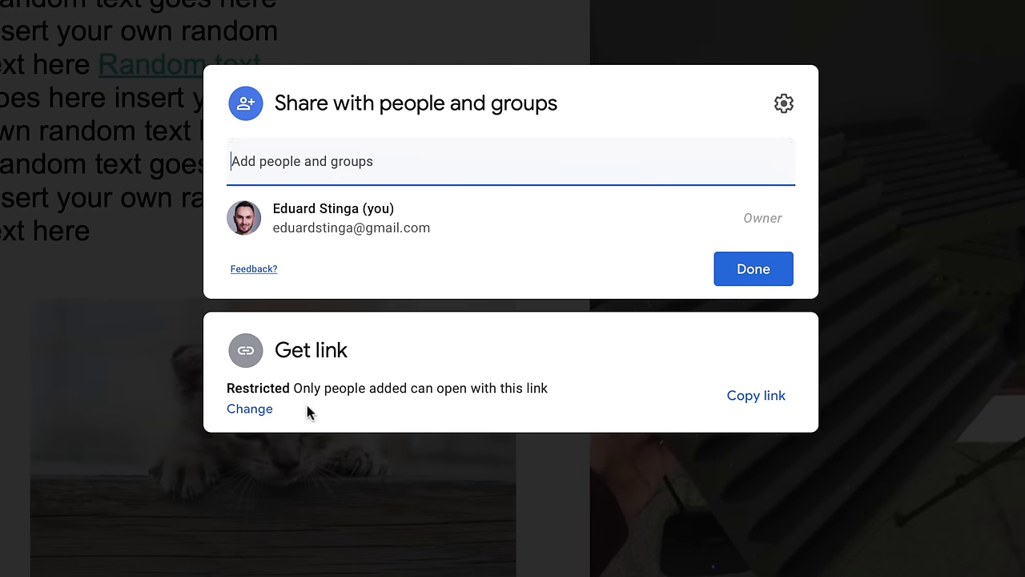
click(265, 420)
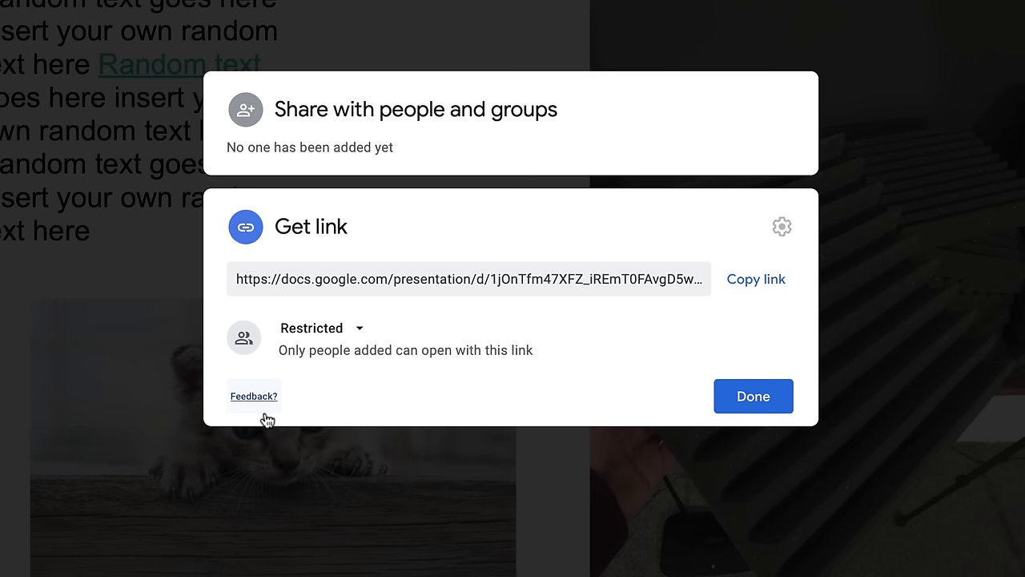
click(350, 332)
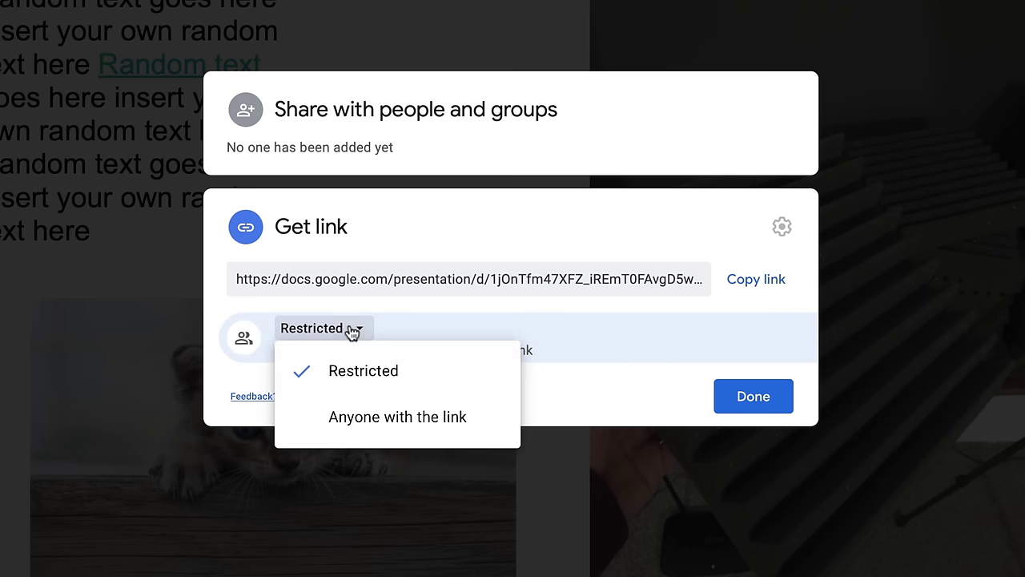
click(386, 418)
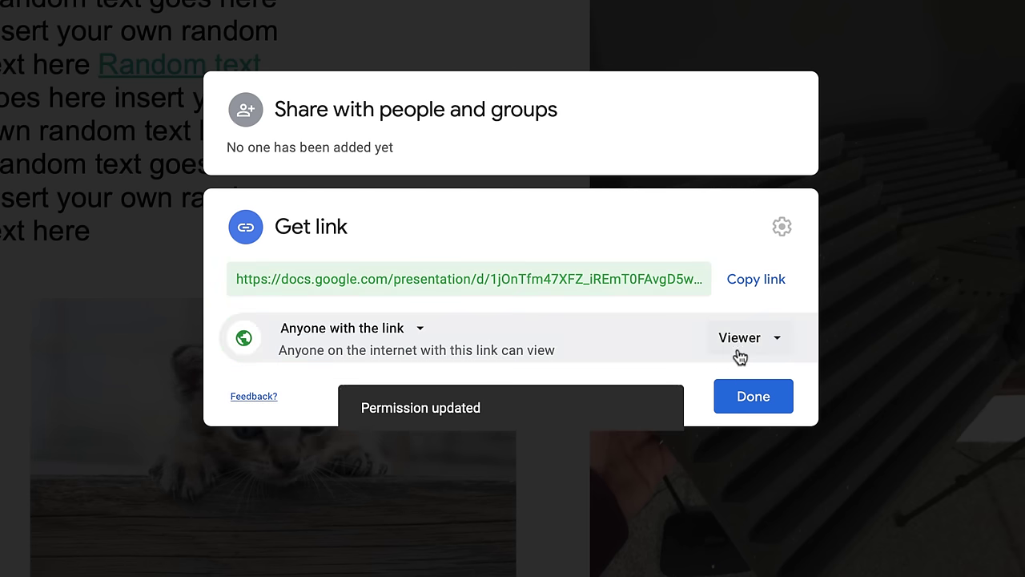
click(738, 351)
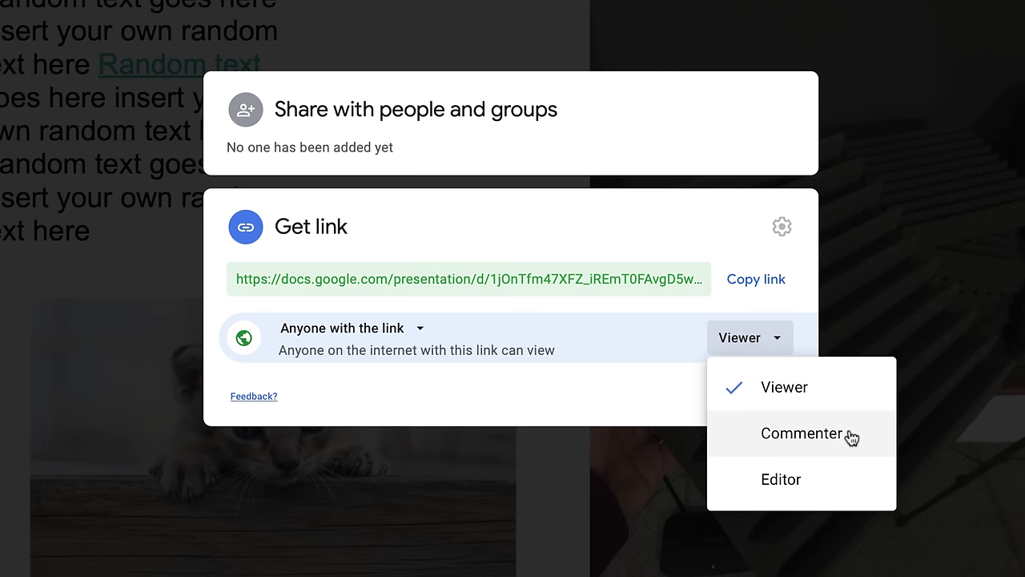
click(840, 492)
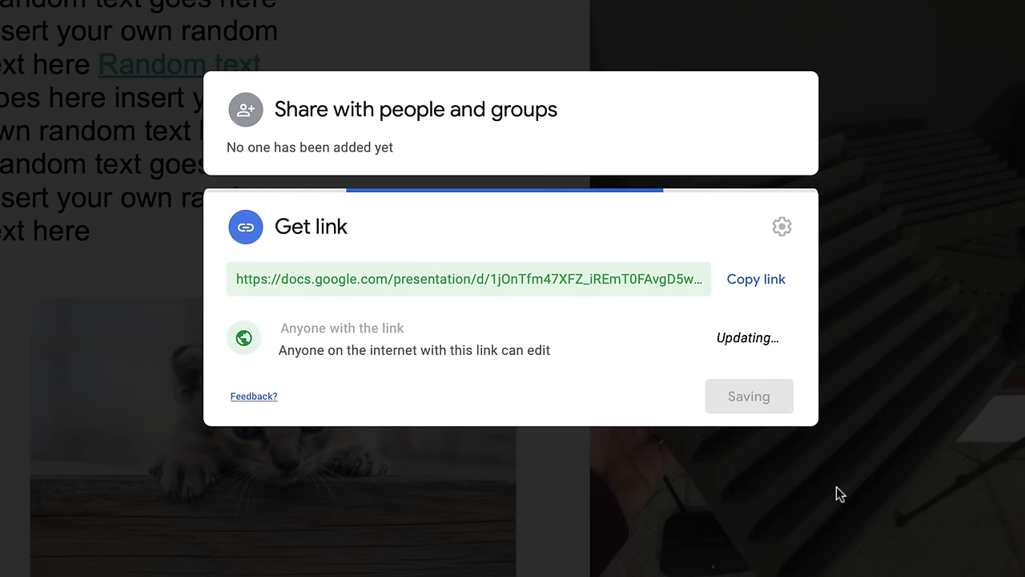
click(763, 279)
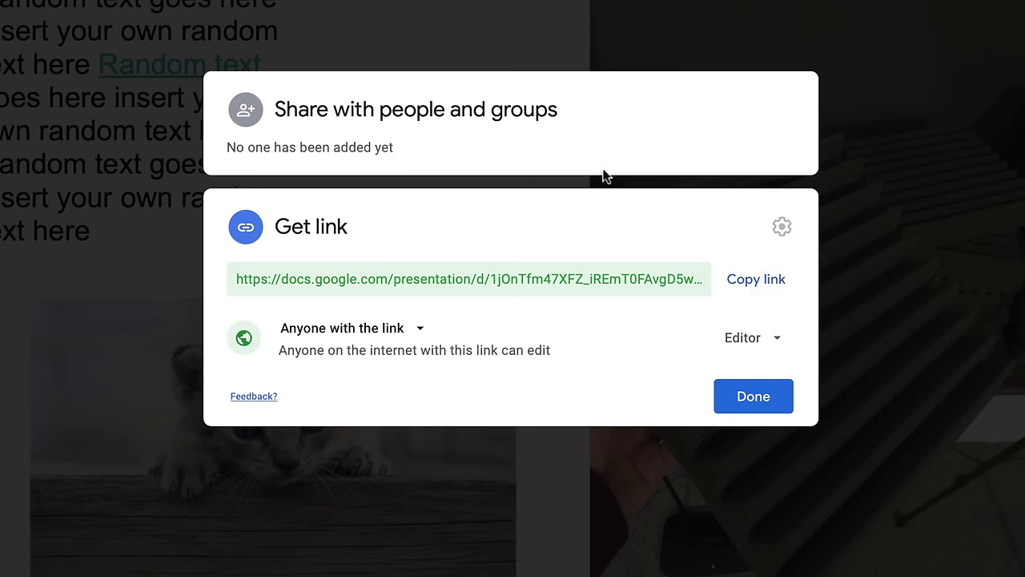
- Invite the collaborator by e-mail address as an editor and send the invitation
click(470, 116)
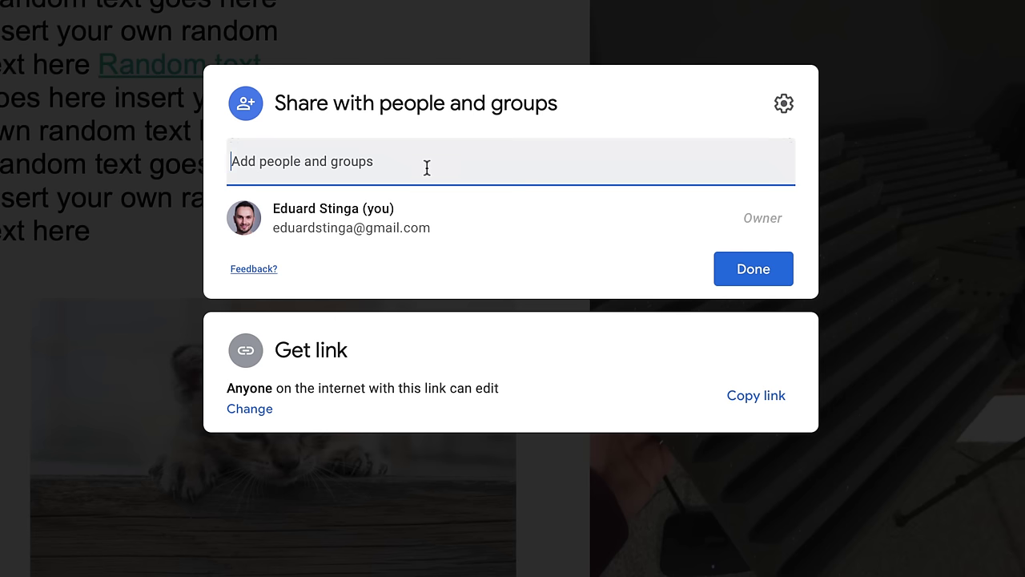
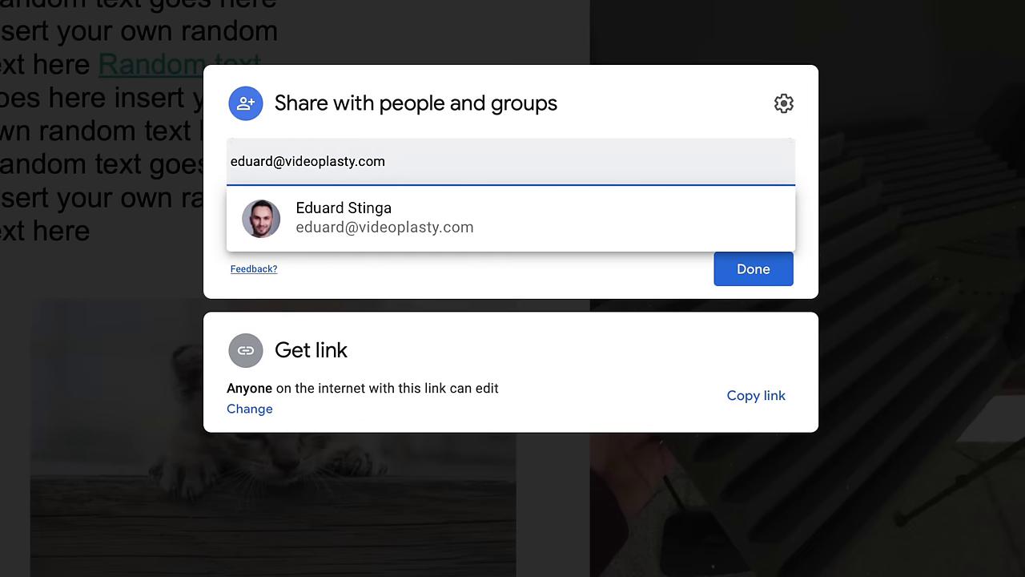
click(413, 203)
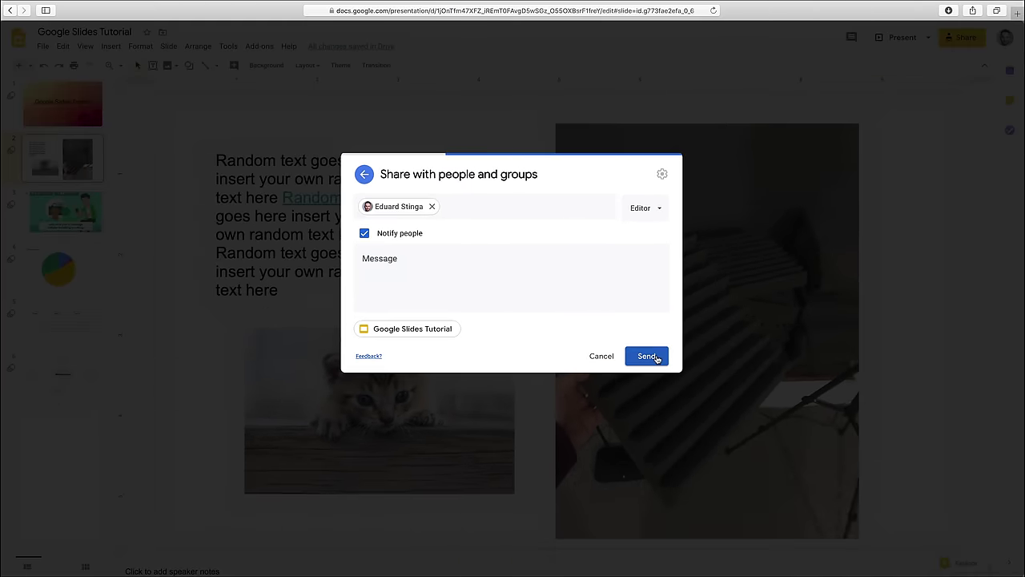
click(772, 352)
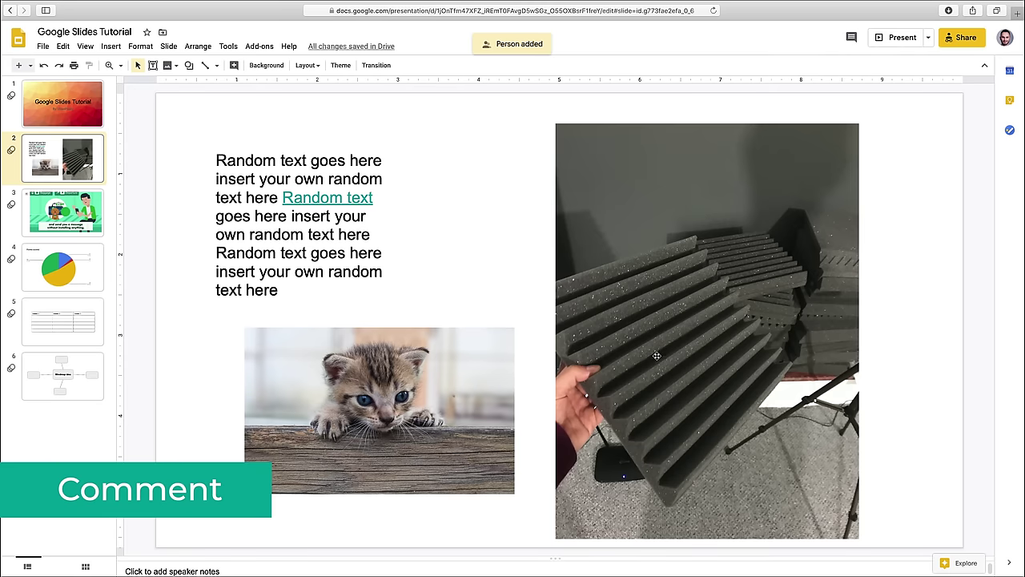
- Comment 'photo is too cute, please change' on the kitten photo, then resolve it
click(480, 356)
right_click(480, 360)
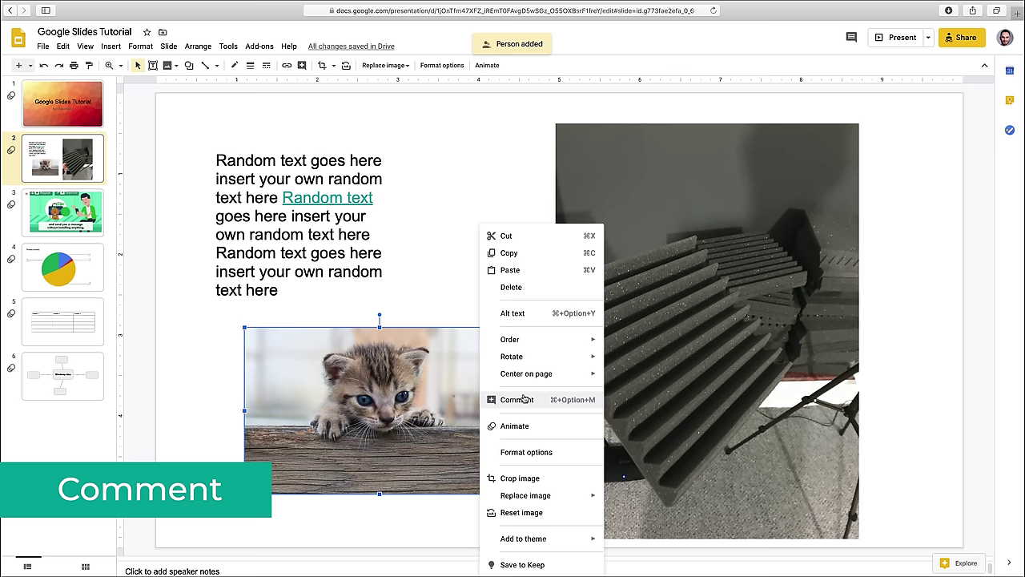
click(524, 399)
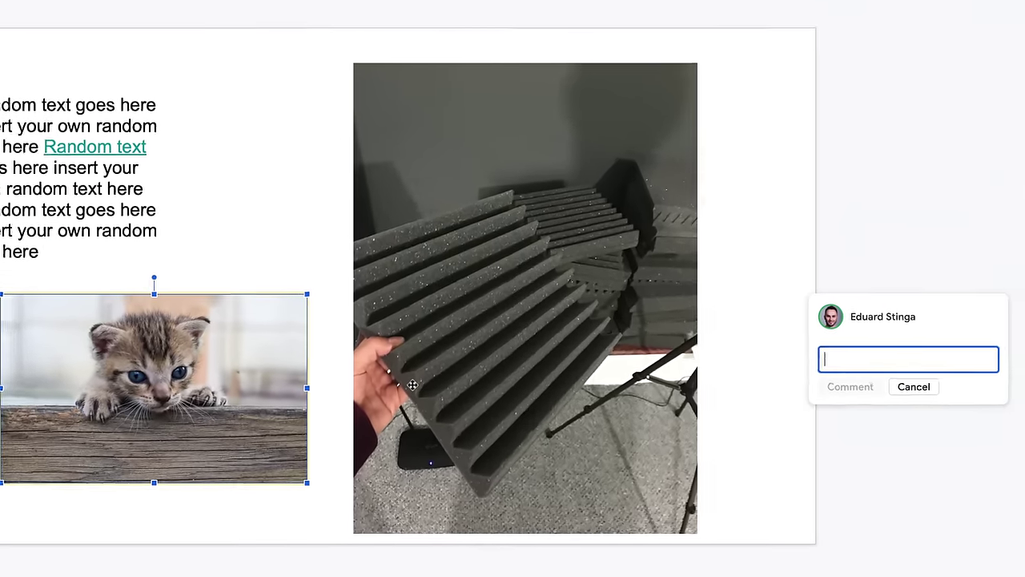
text(photo is to)
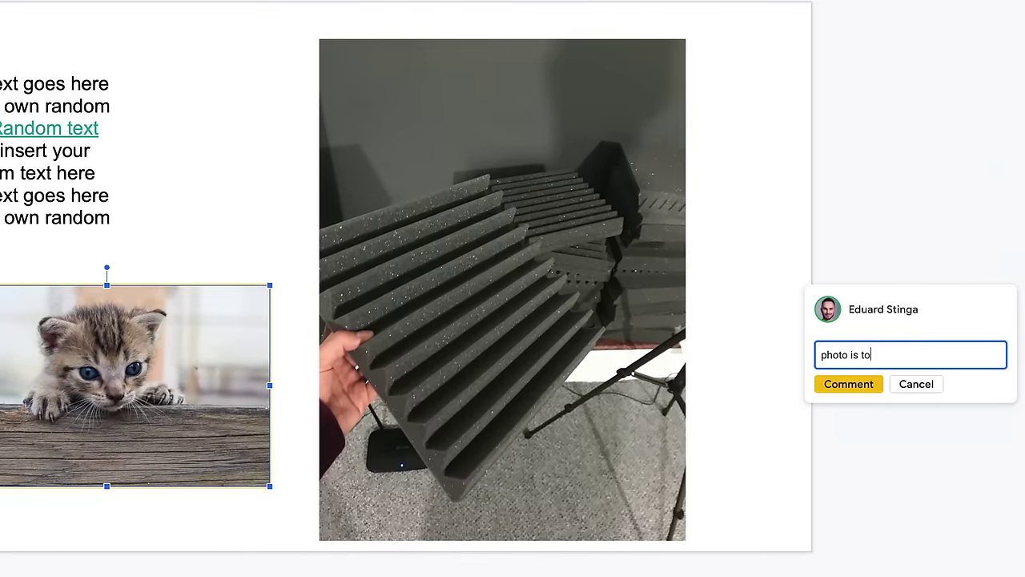
text(o cute, please change)
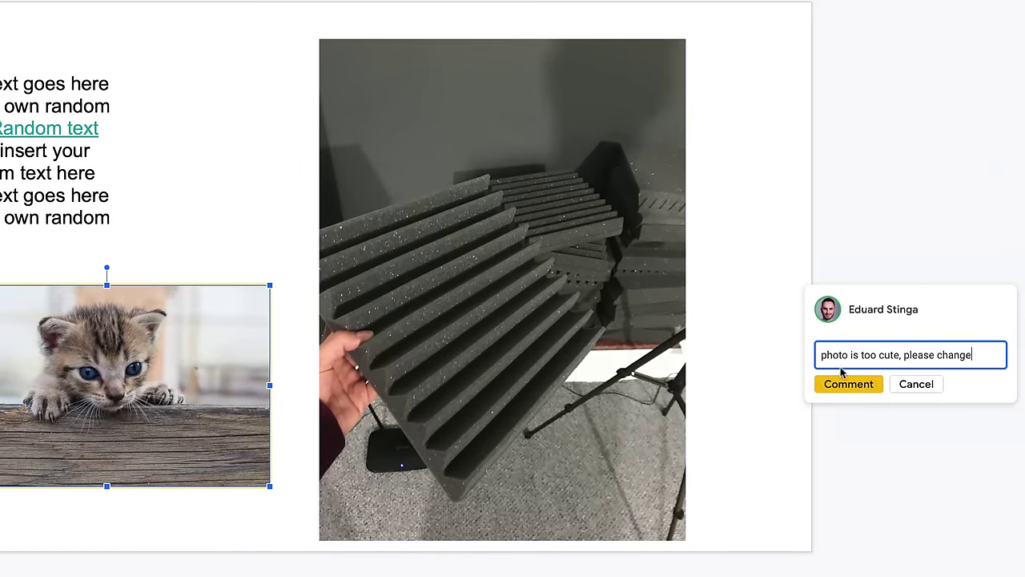
click(849, 383)
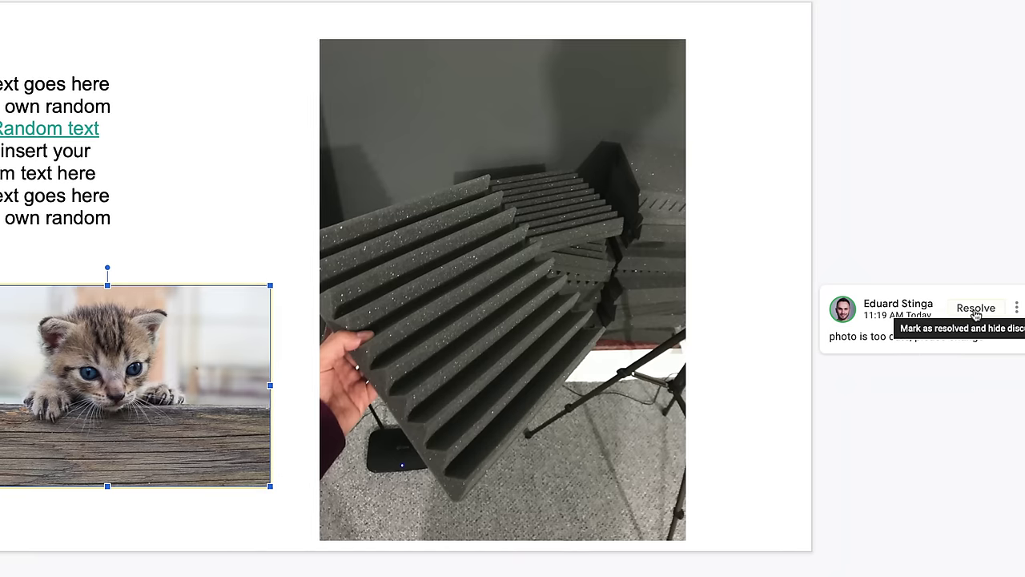
click(976, 309)
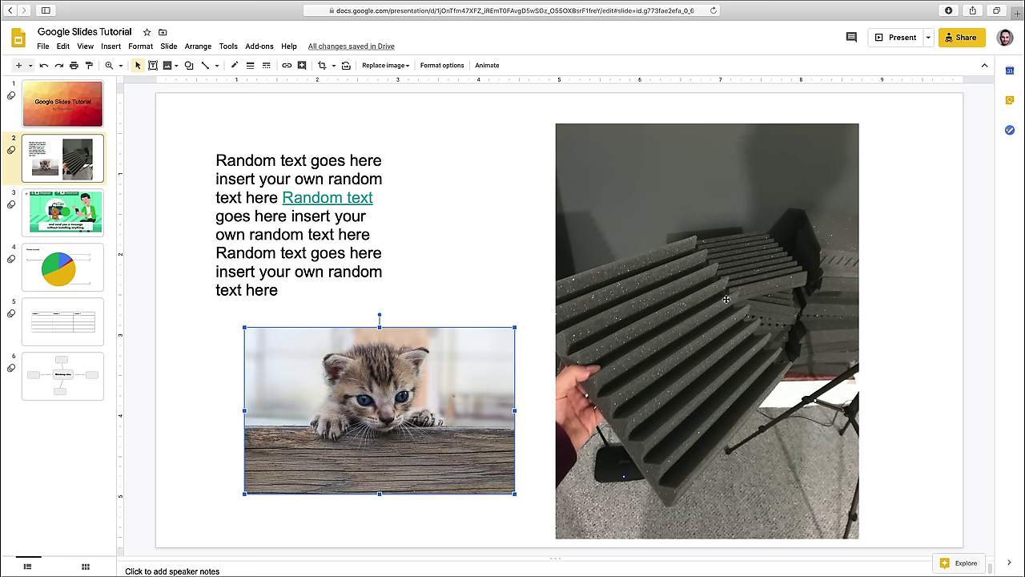
- Publish the deck to the web and select its public link to copy
click(45, 45)
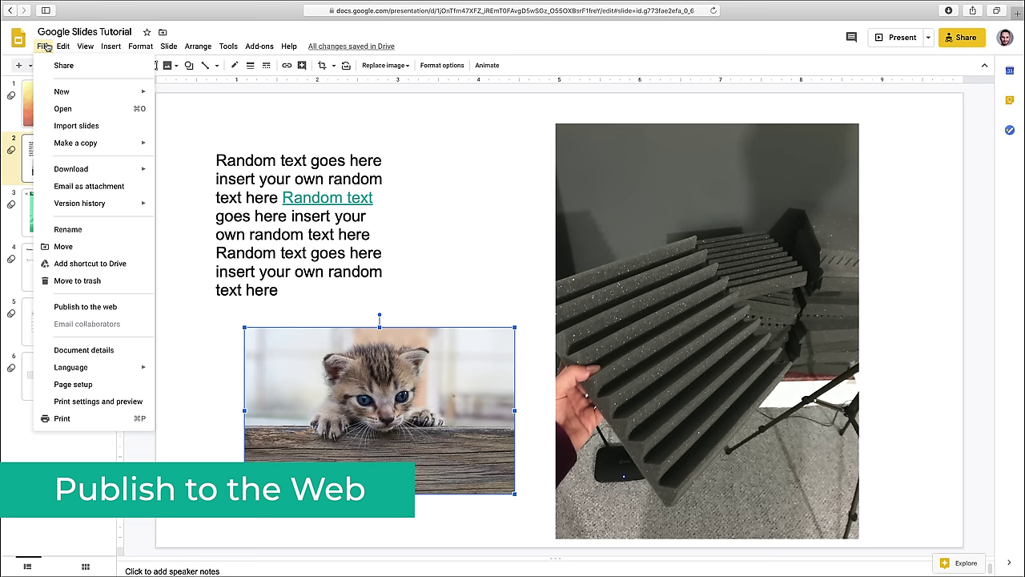
click(102, 309)
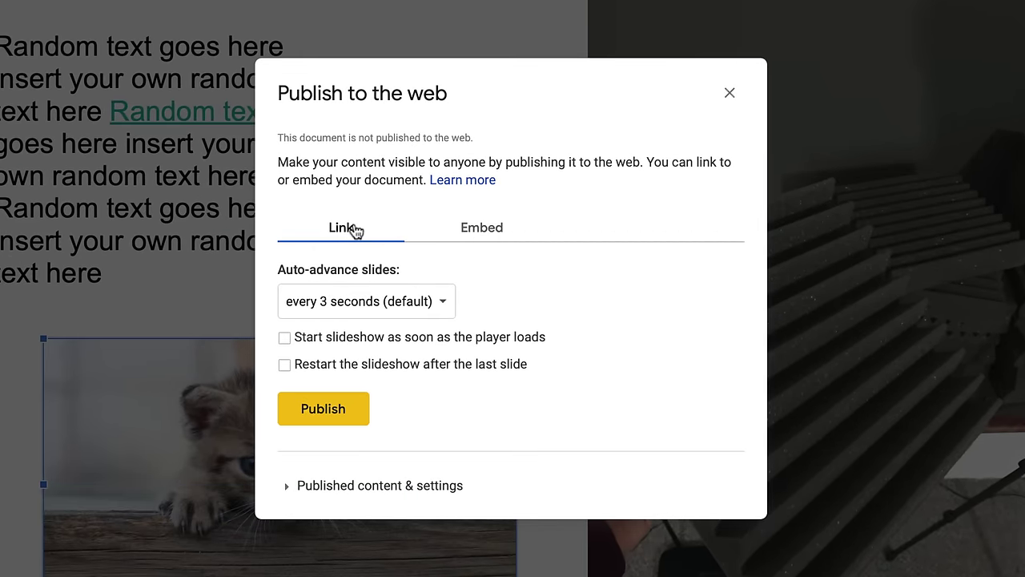
click(481, 231)
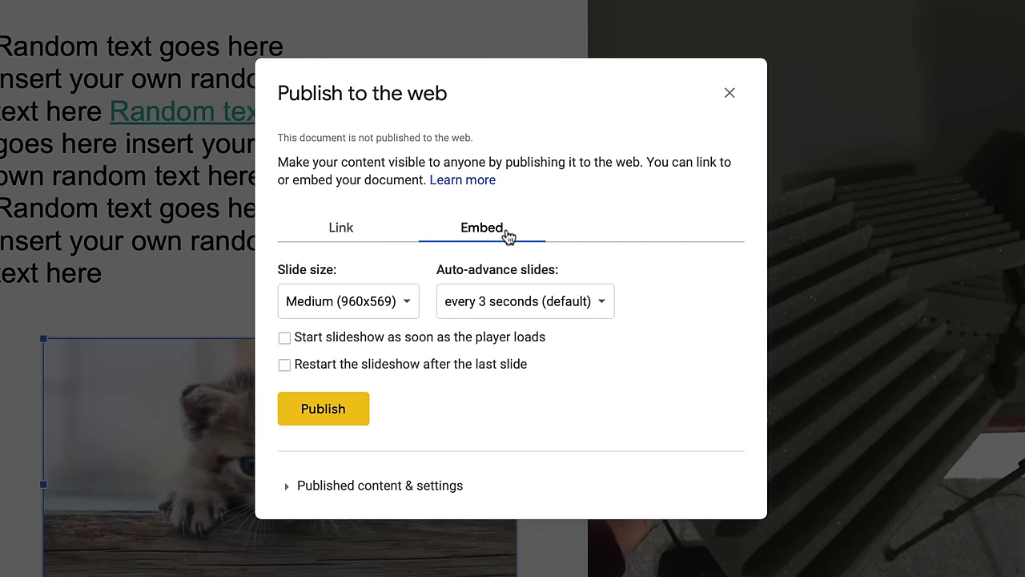
click(345, 414)
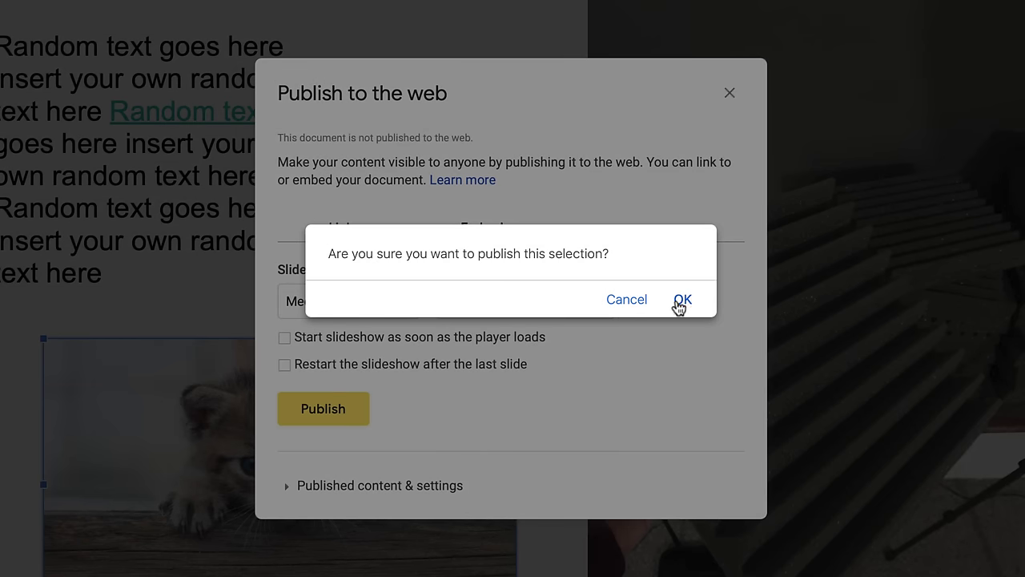
click(679, 302)
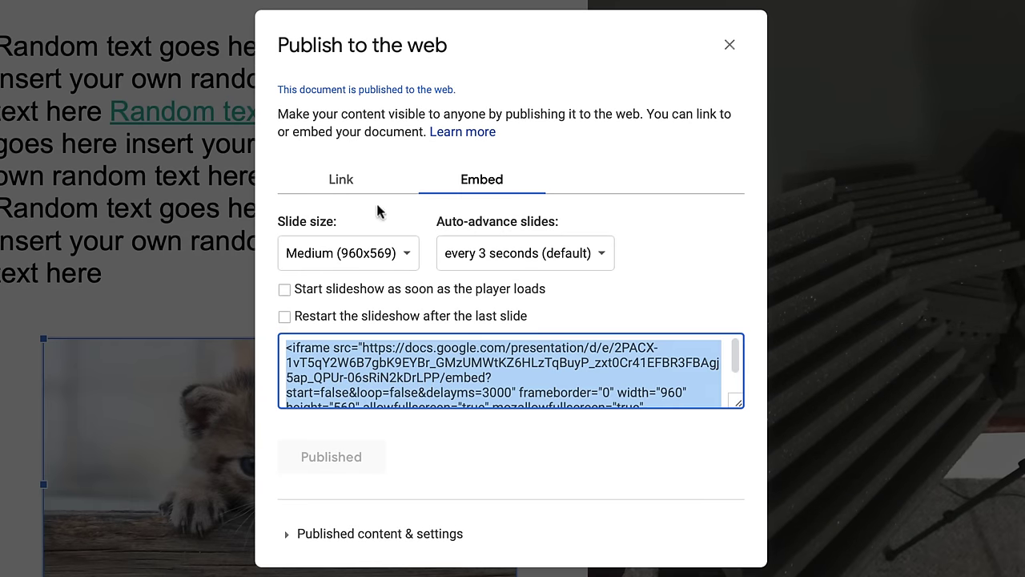
click(354, 183)
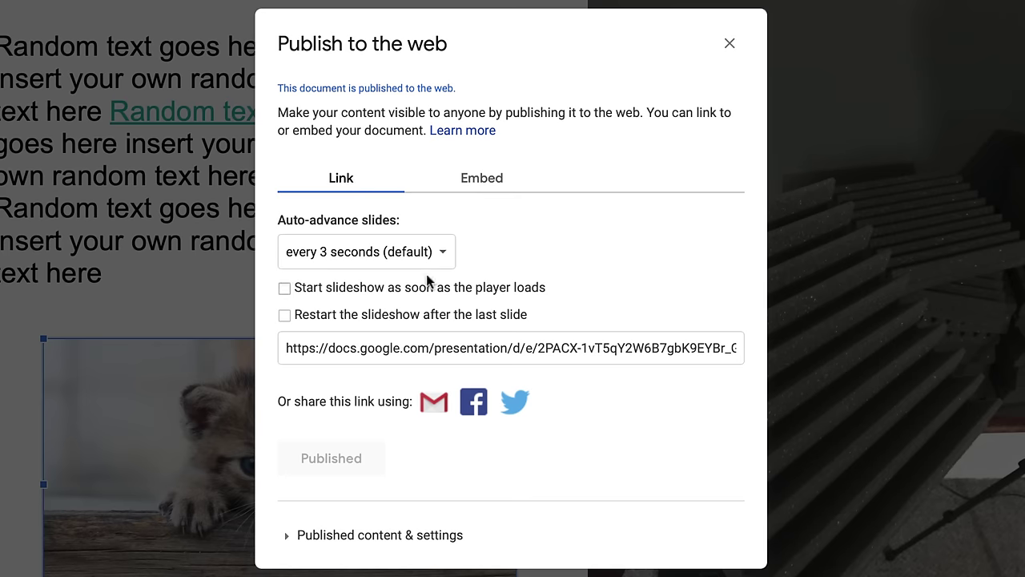
click(509, 349)
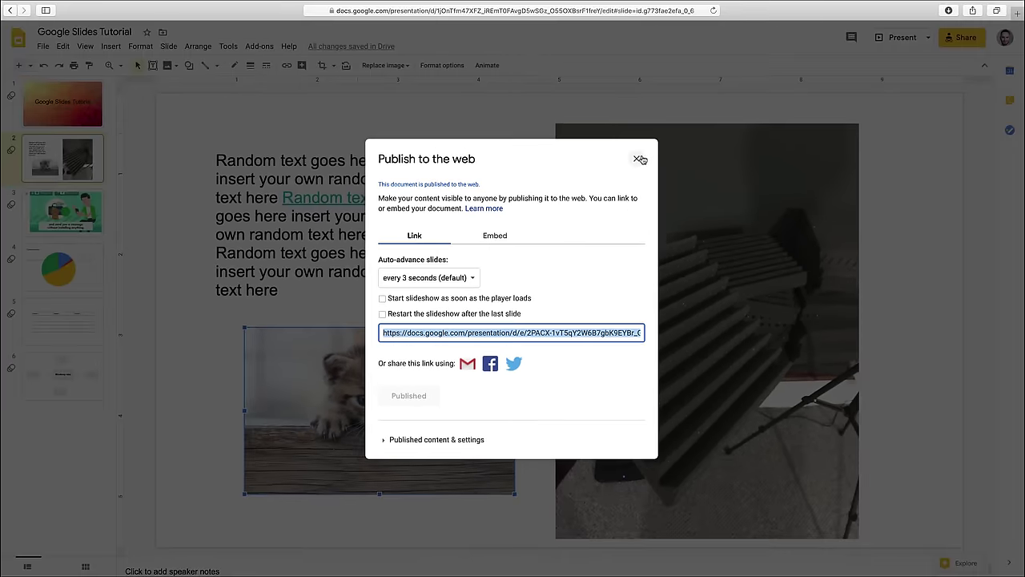
click(639, 159)
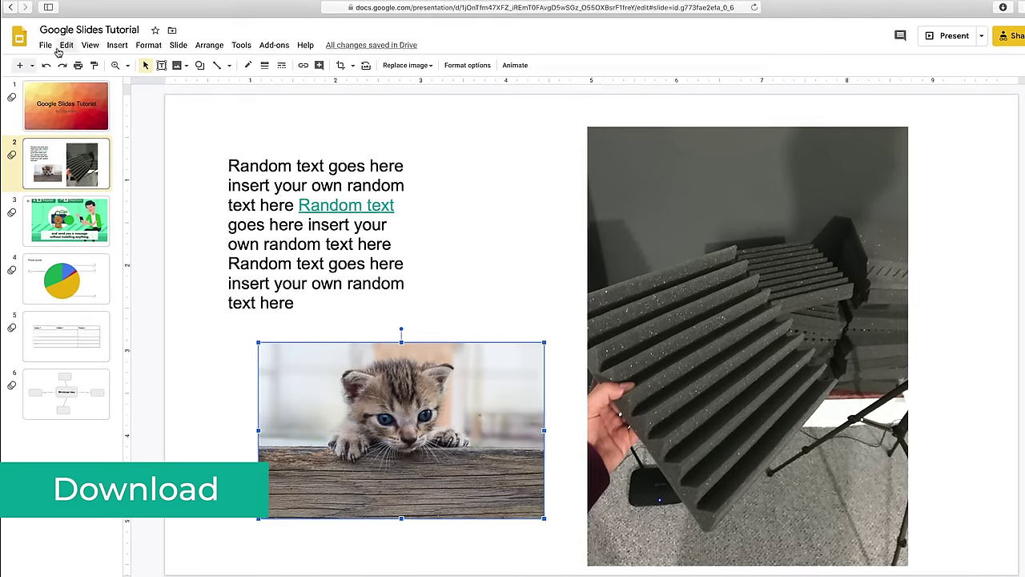
- Show the File > Download submenu with formats from PowerPoint (.pptx) to SVG
click(43, 46)
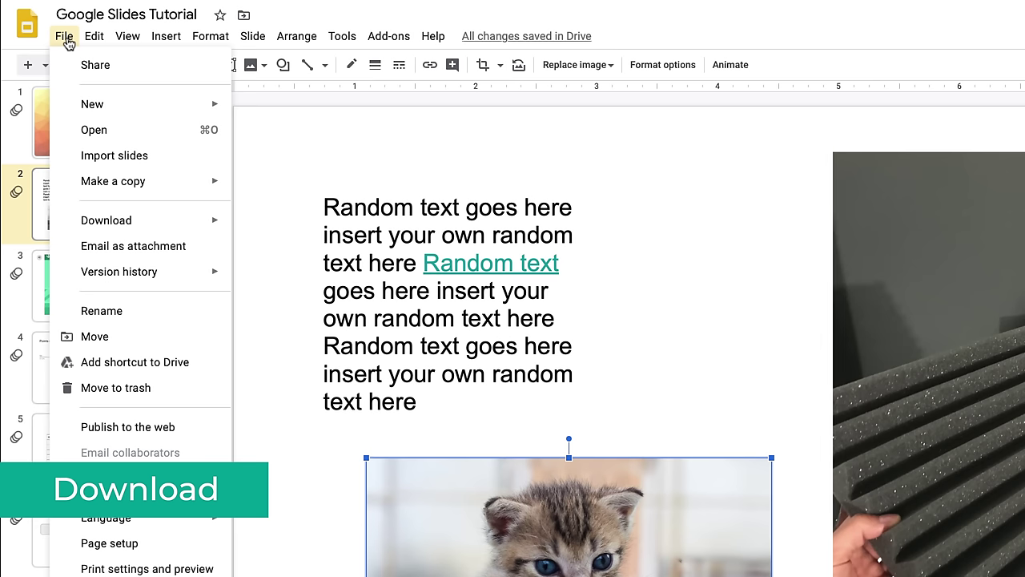
mouse_move(172, 224)
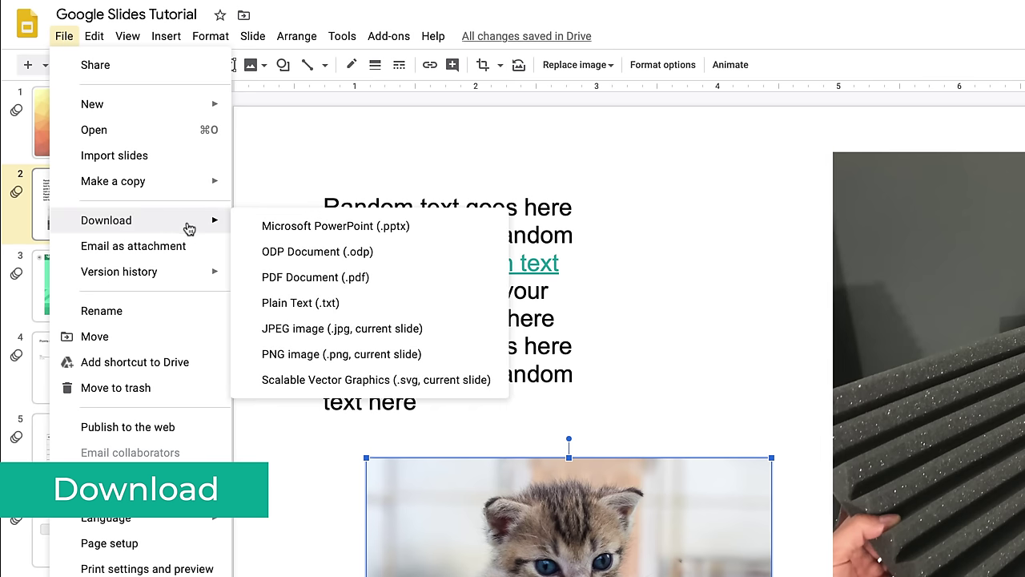